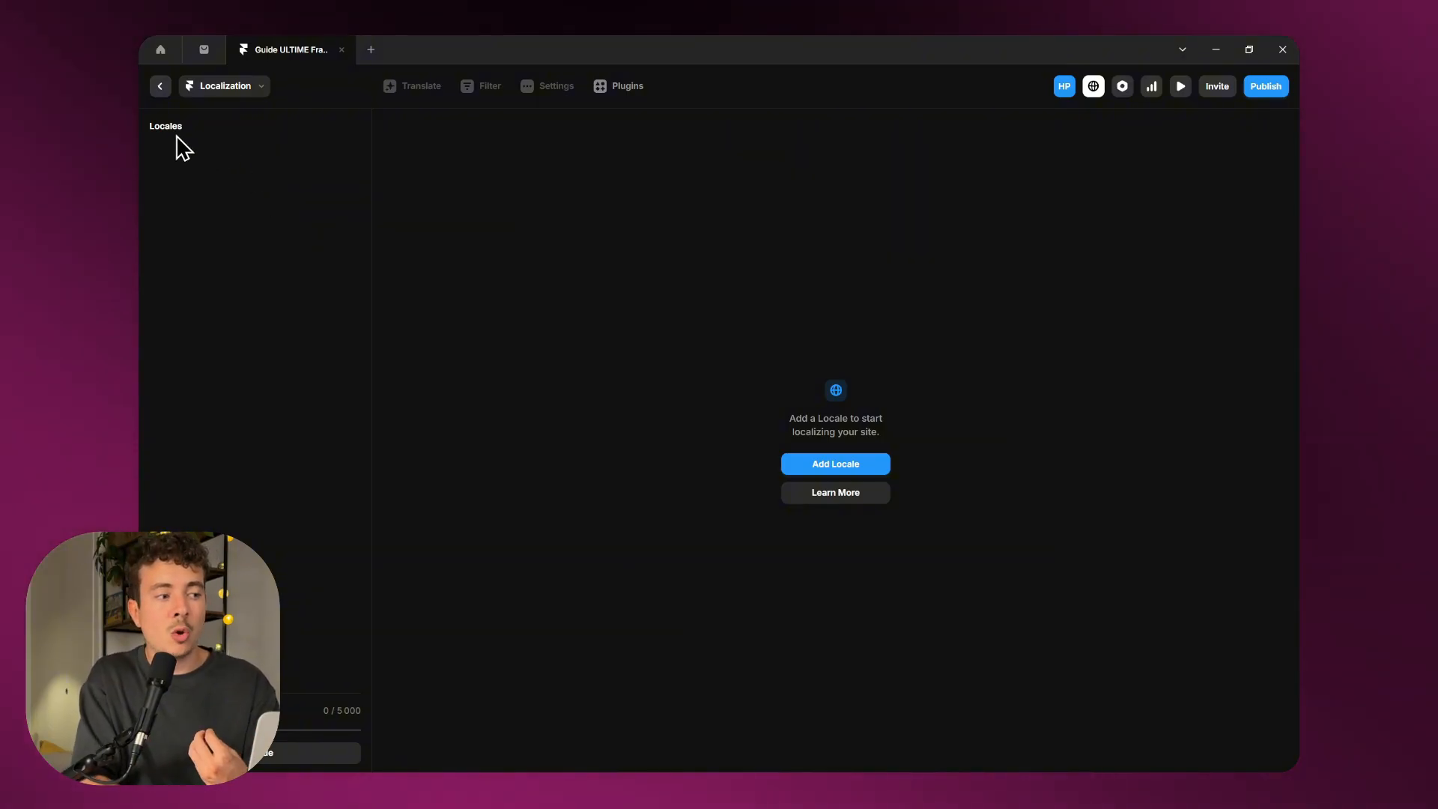
Step: Start a new locale with English as its language and Australia as its region
left_click(831, 463)
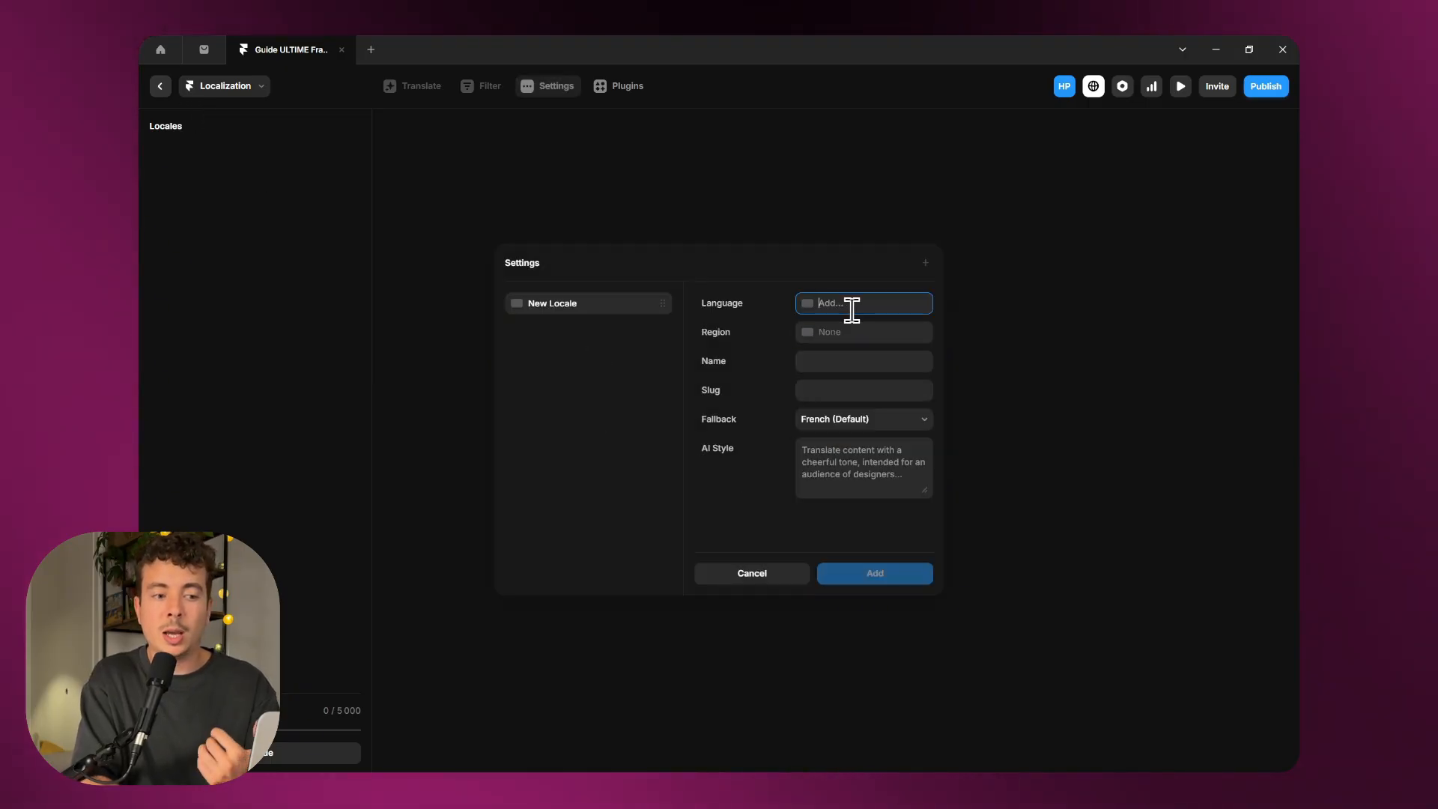
type("engl")
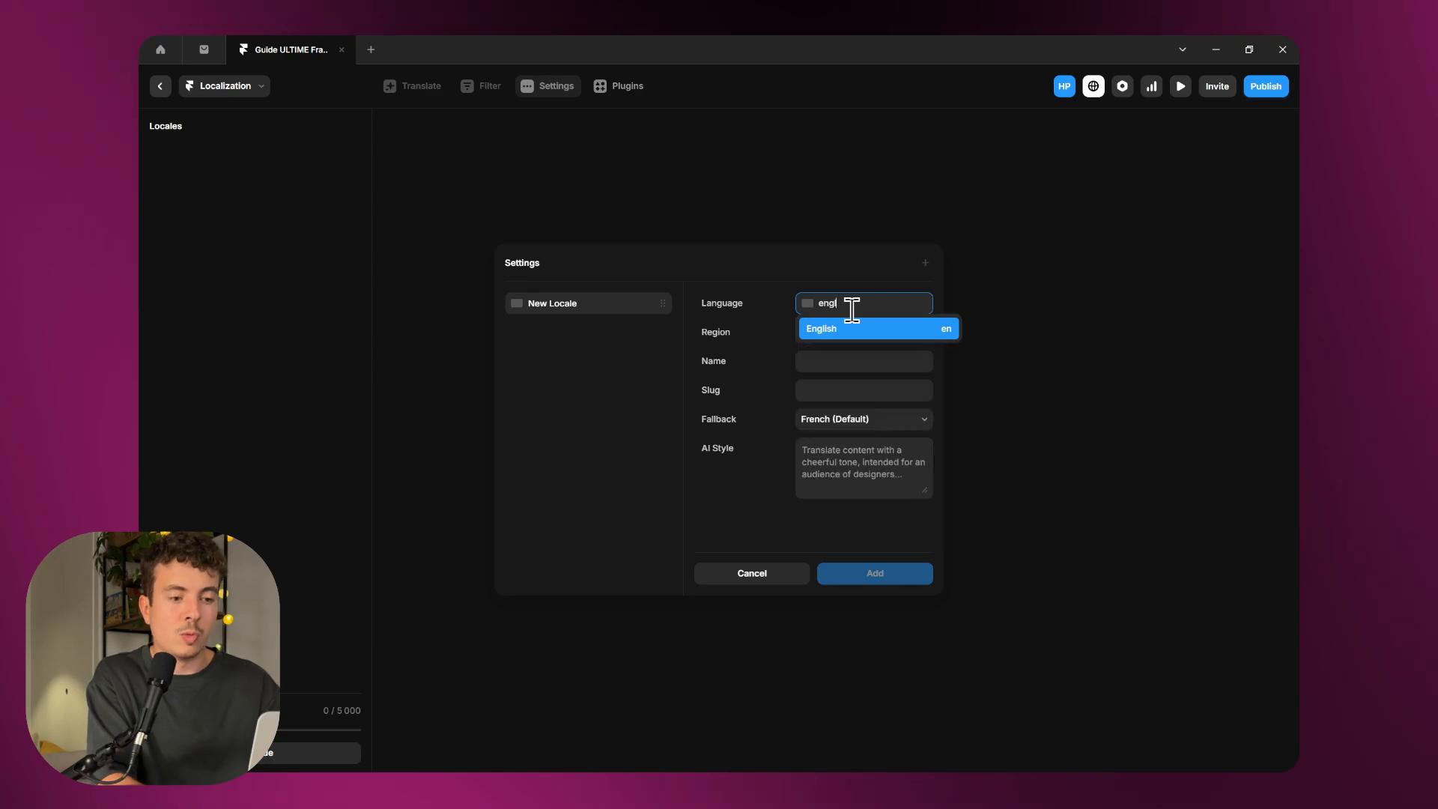
left_click(853, 326)
left_click(853, 329)
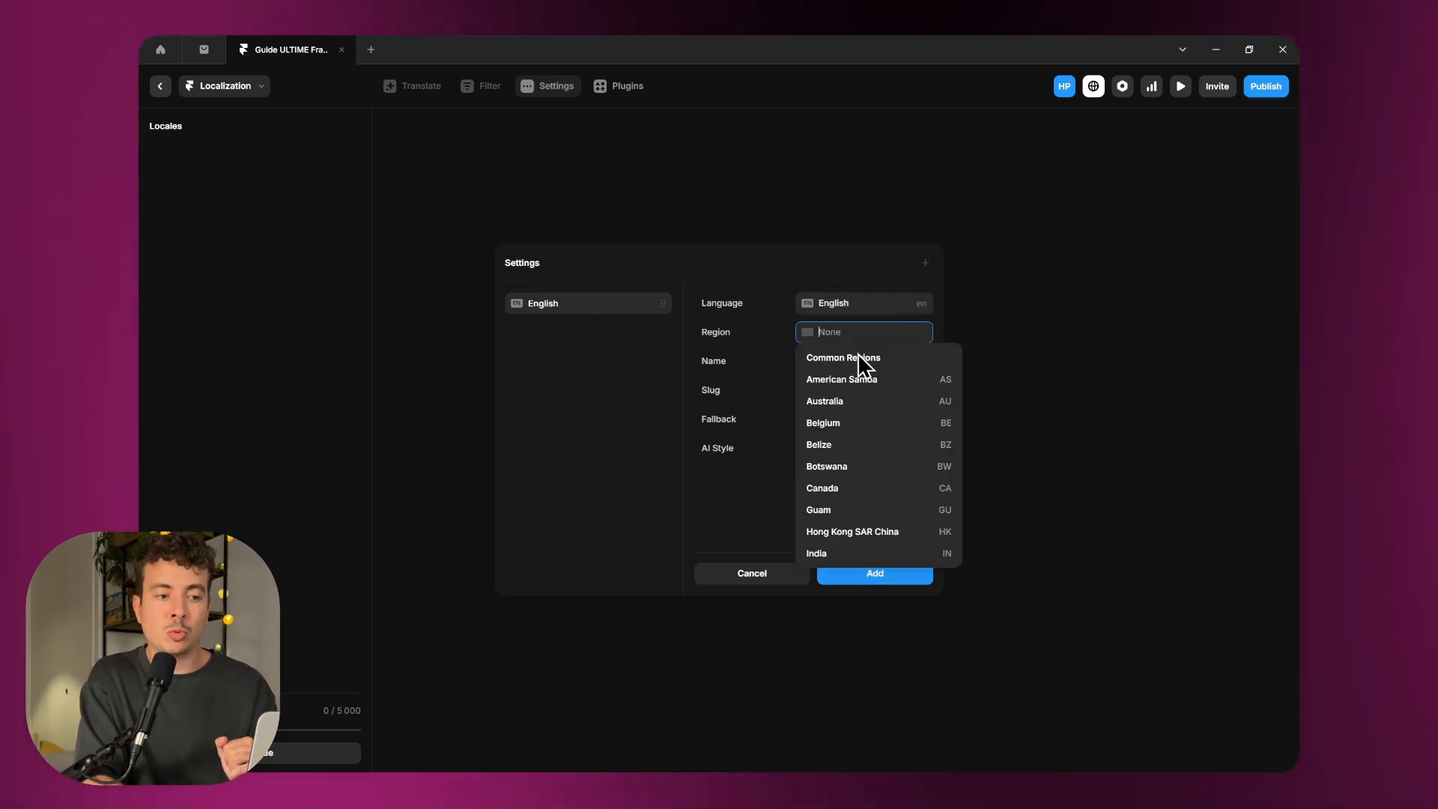
left_click(845, 402)
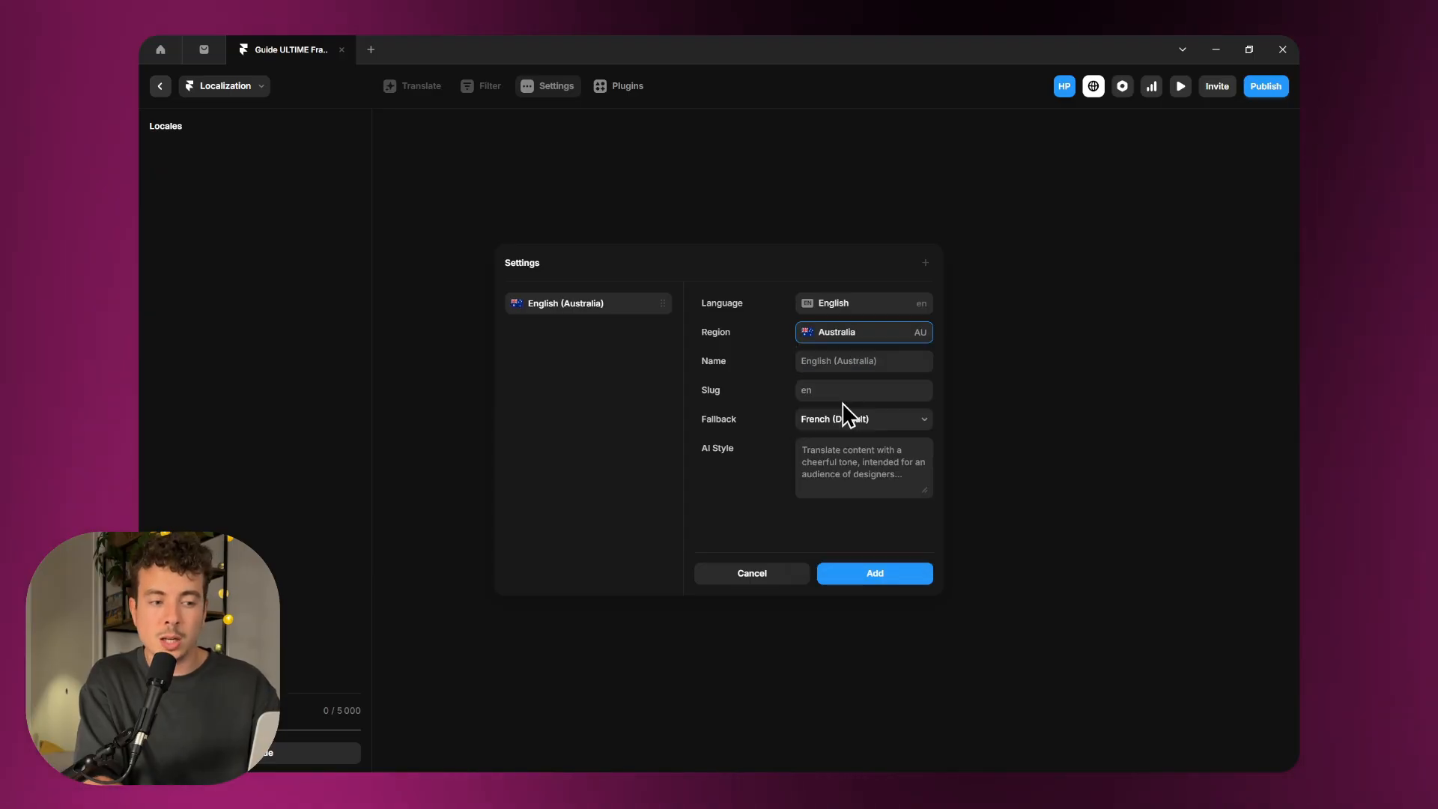
left_click(843, 367)
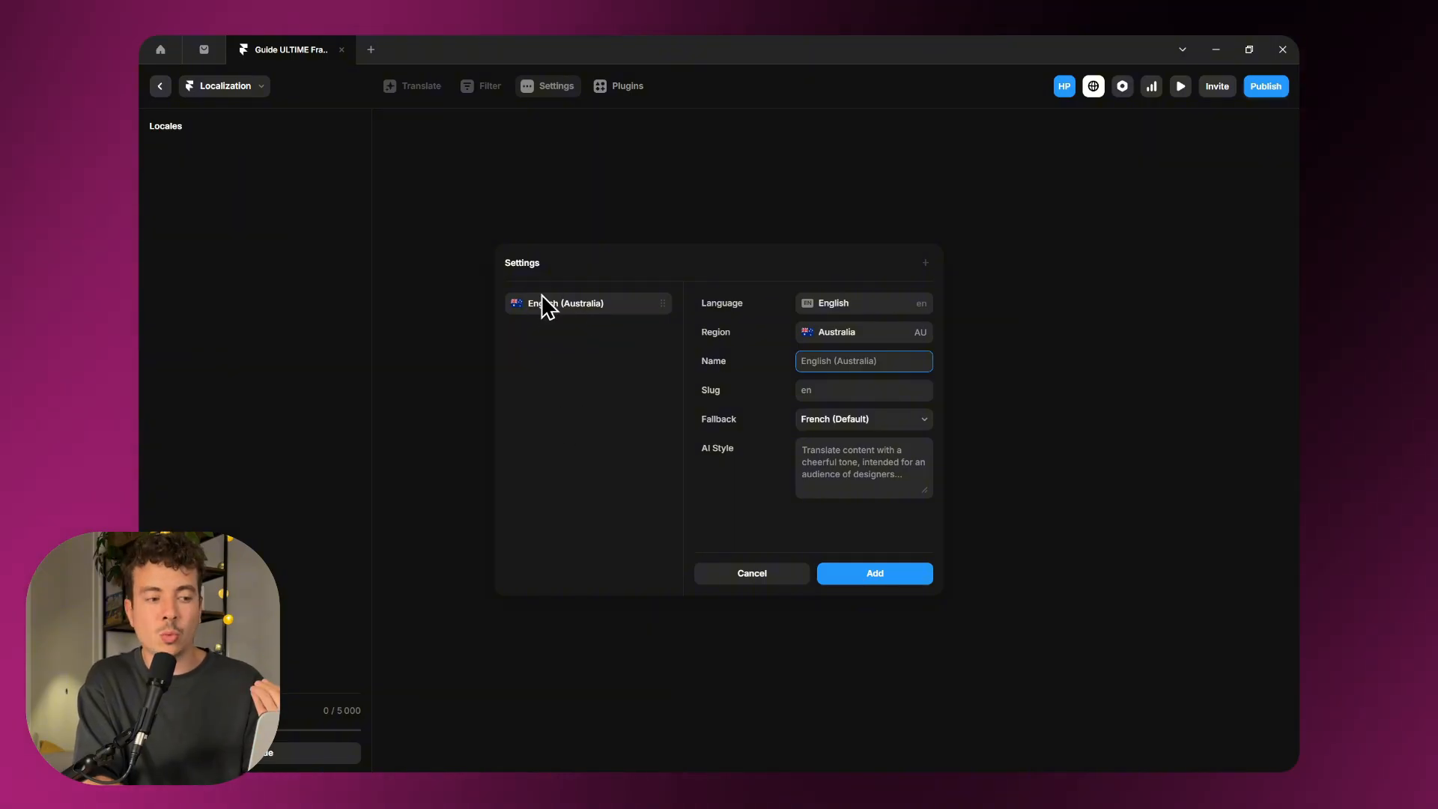
left_click(815, 389)
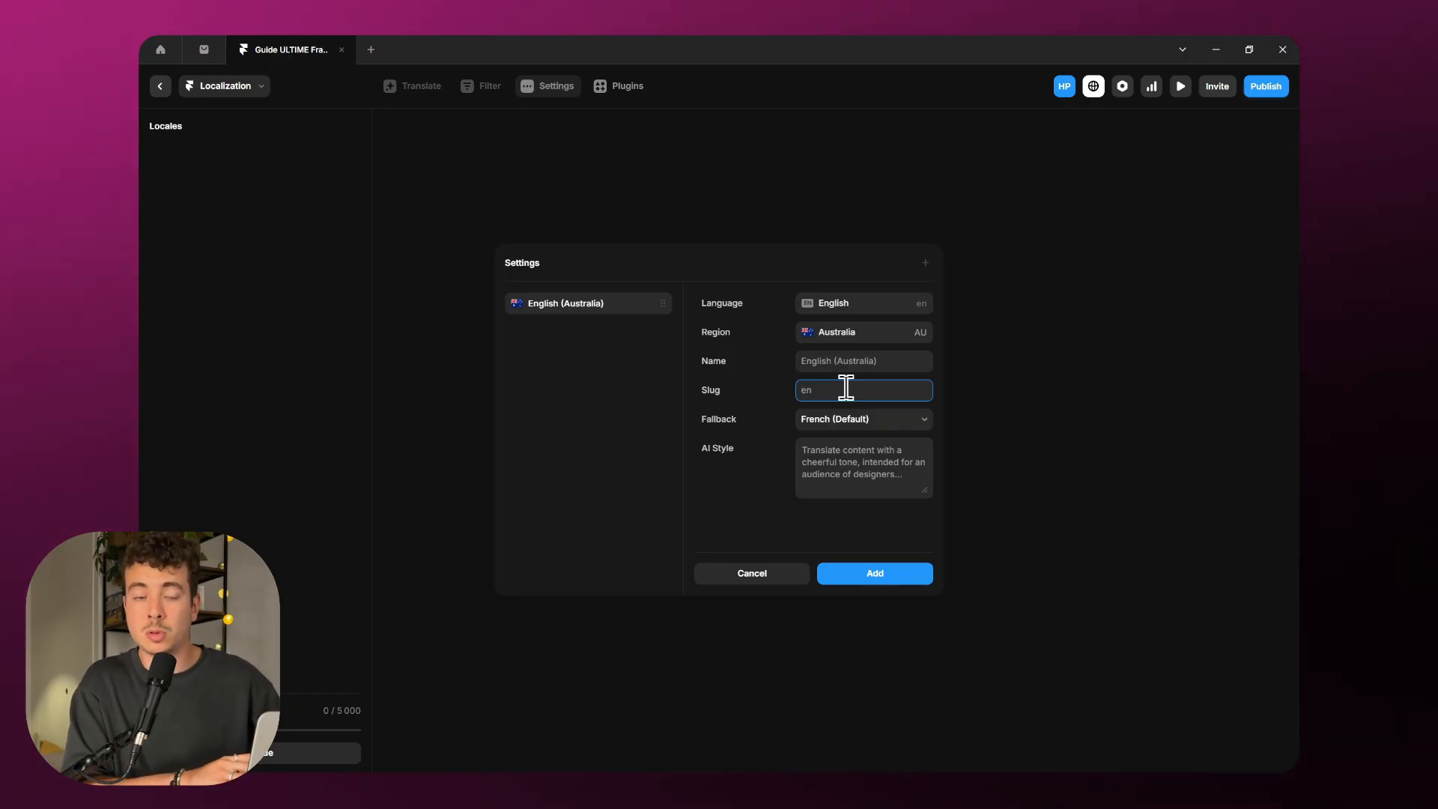
type("au")
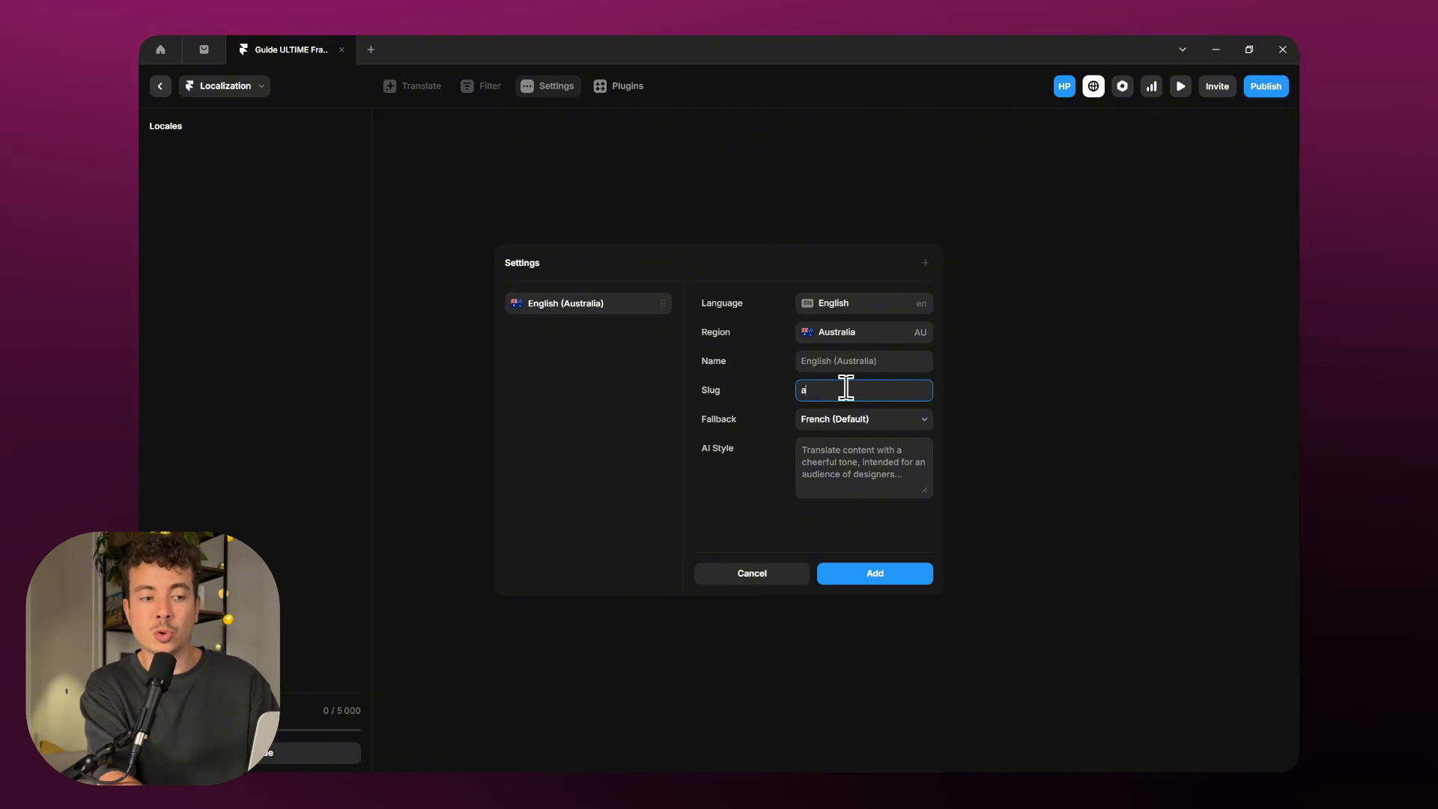
key("BackSpace")
left_click(762, 468)
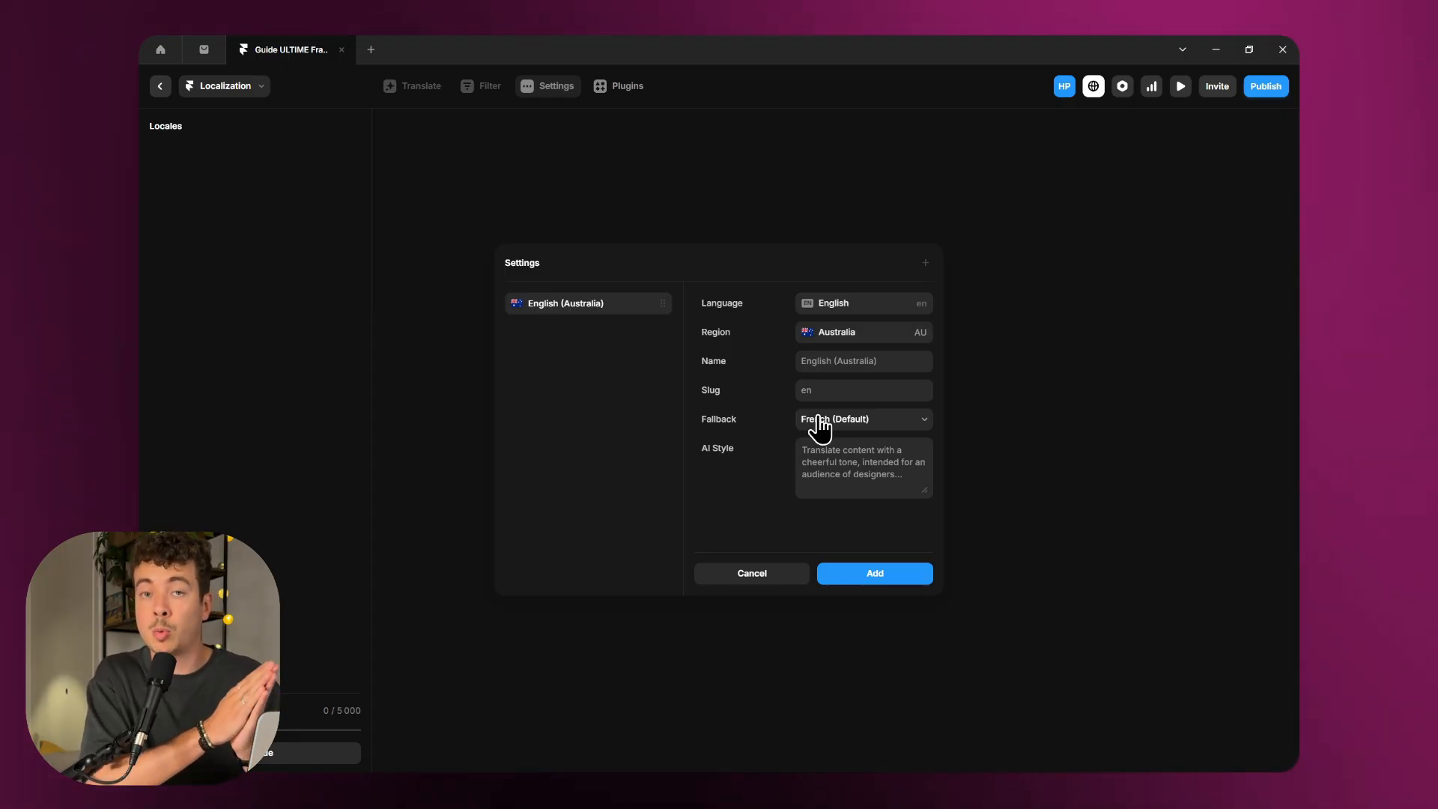
Step: Add the English (Australia) locale to the site, leaving the AI style empty
left_click(840, 470)
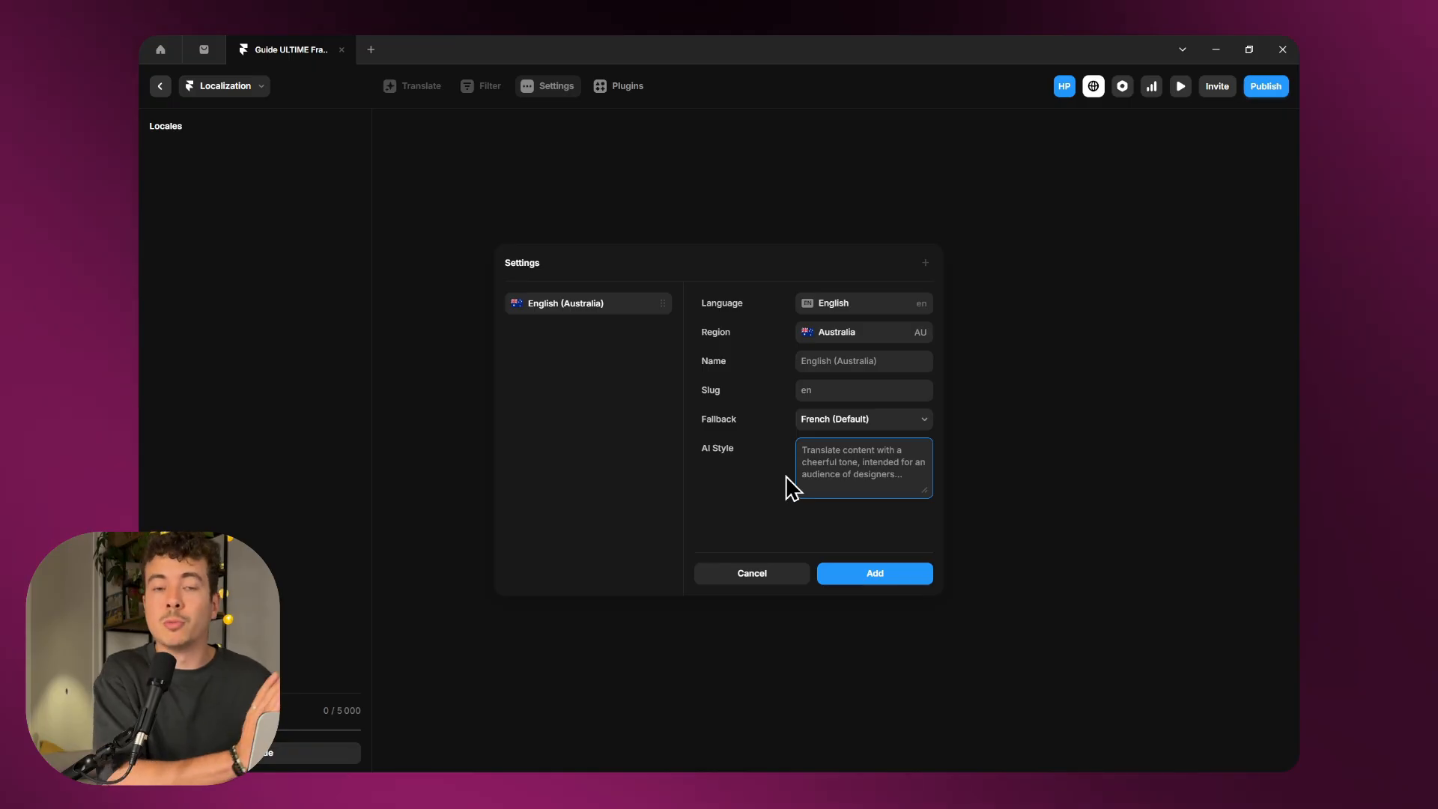
left_click(873, 580)
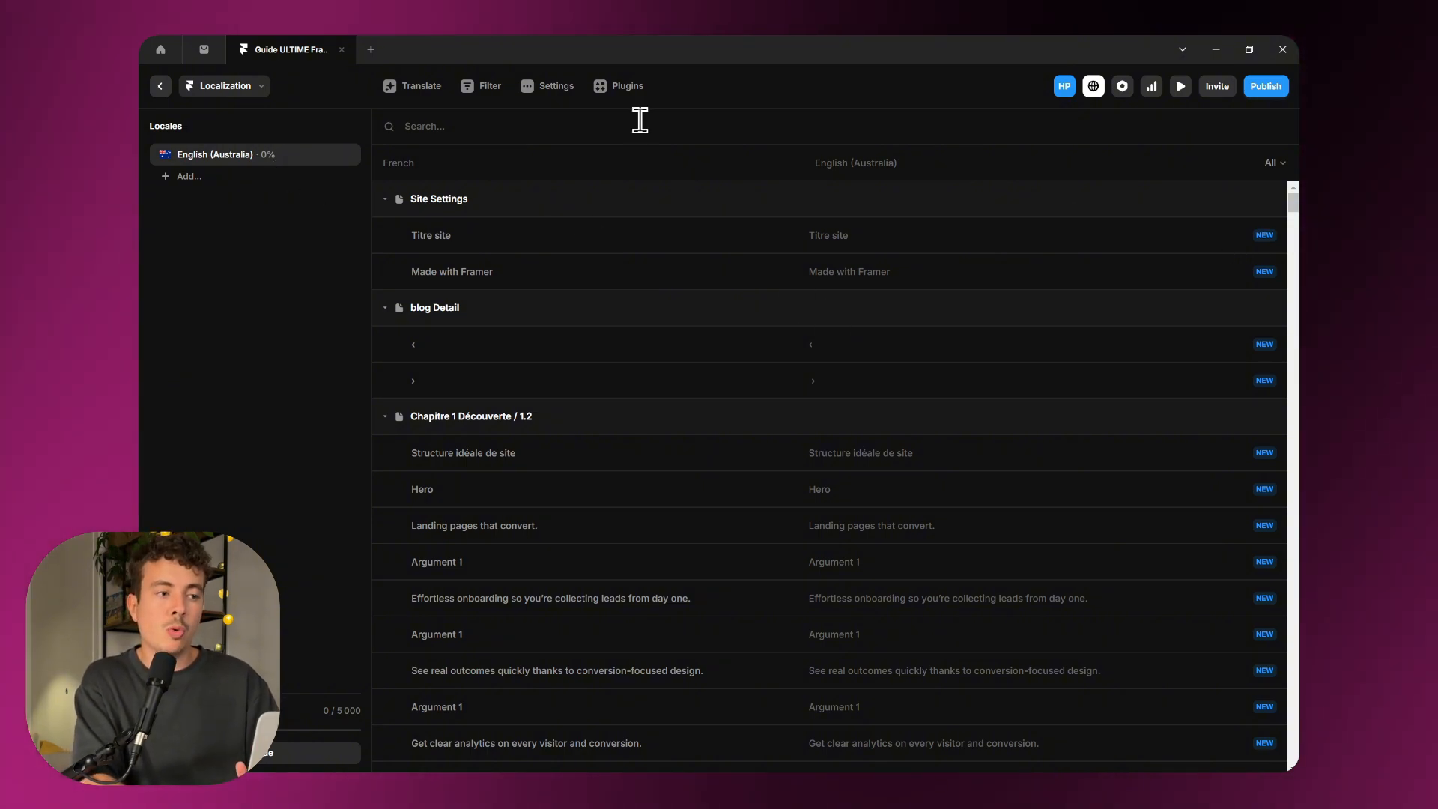
Step: Try the one-click translation, decline the upgrade offer, and AI-translate the "Titre site" and "Made with Framer" entries individually
left_click(408, 90)
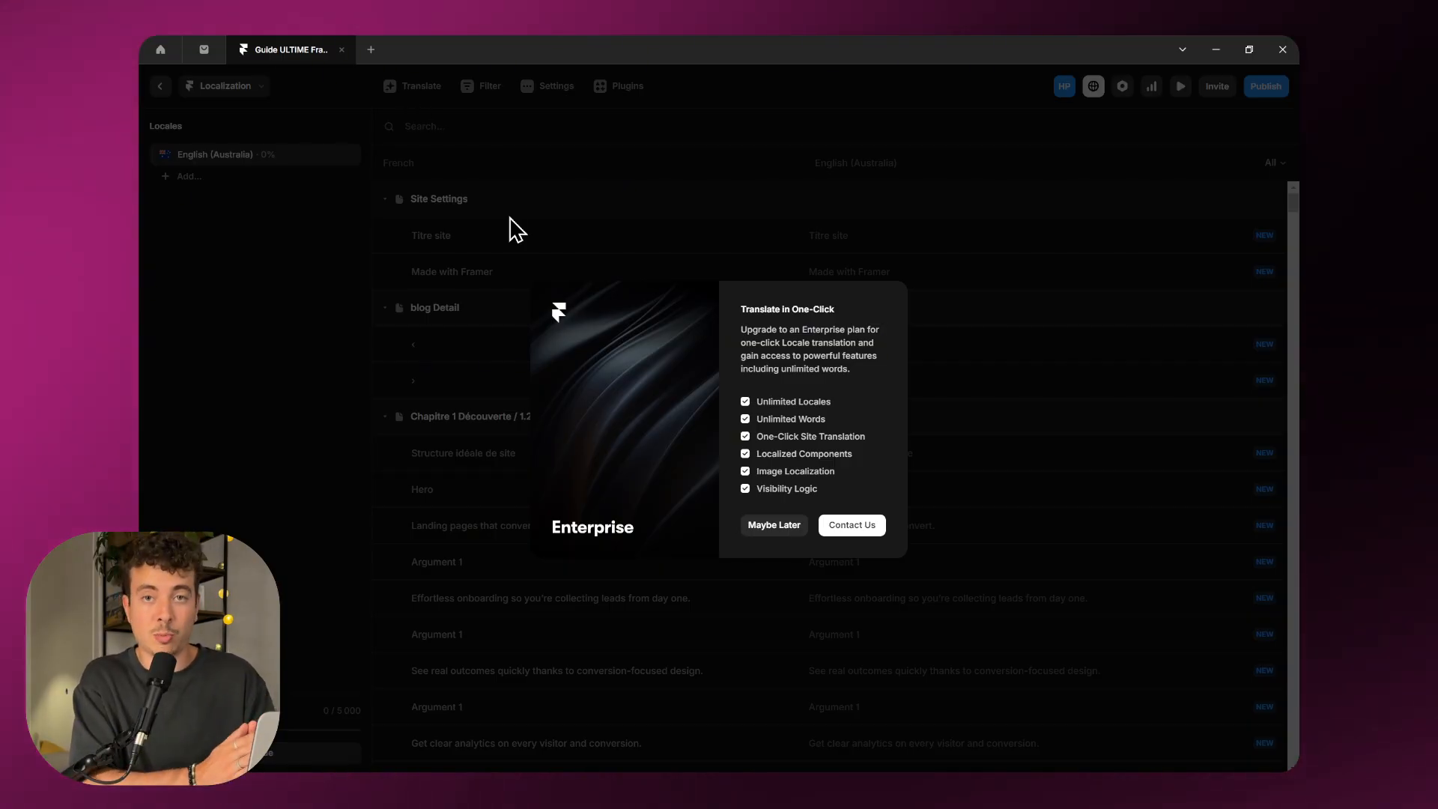
left_click(774, 526)
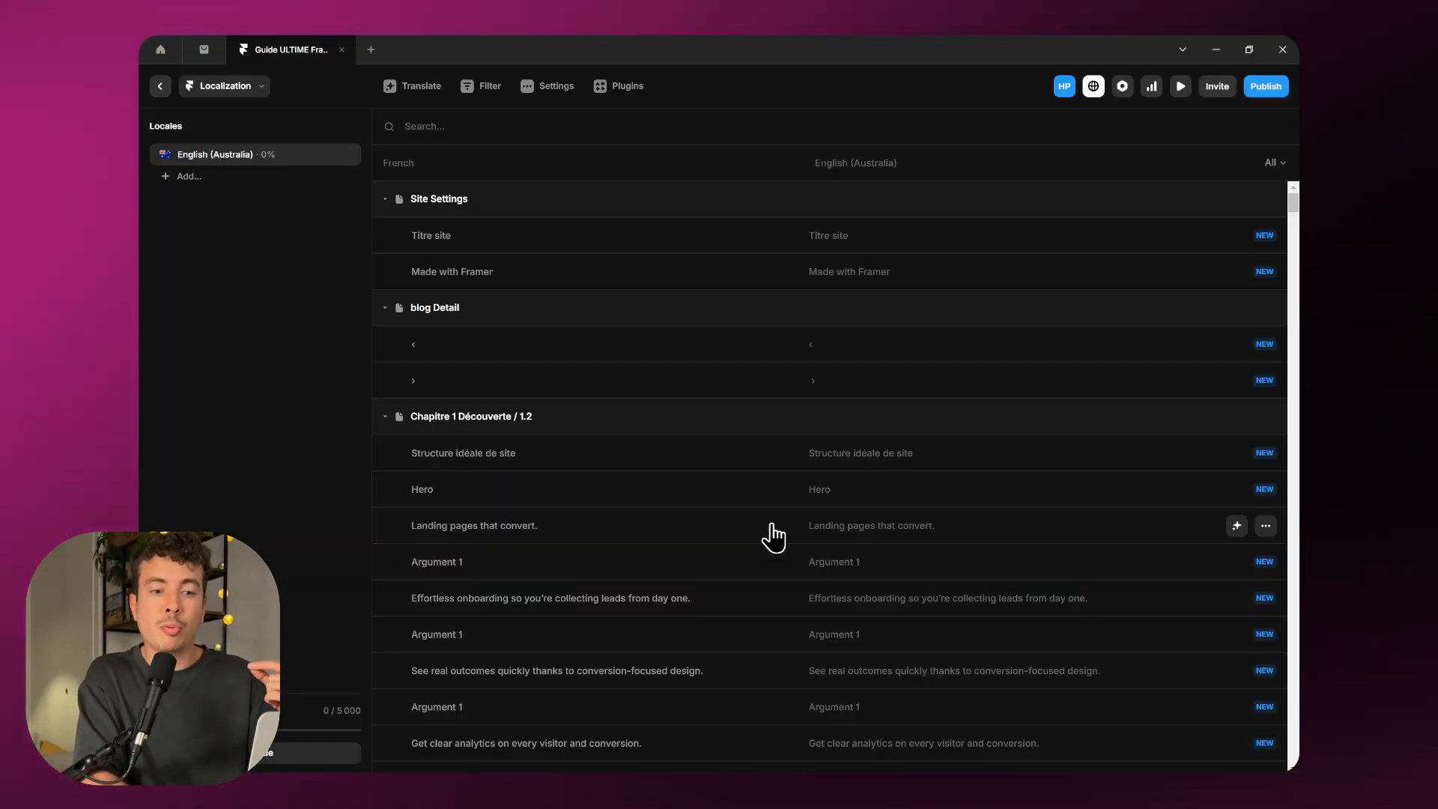
left_click(1236, 236)
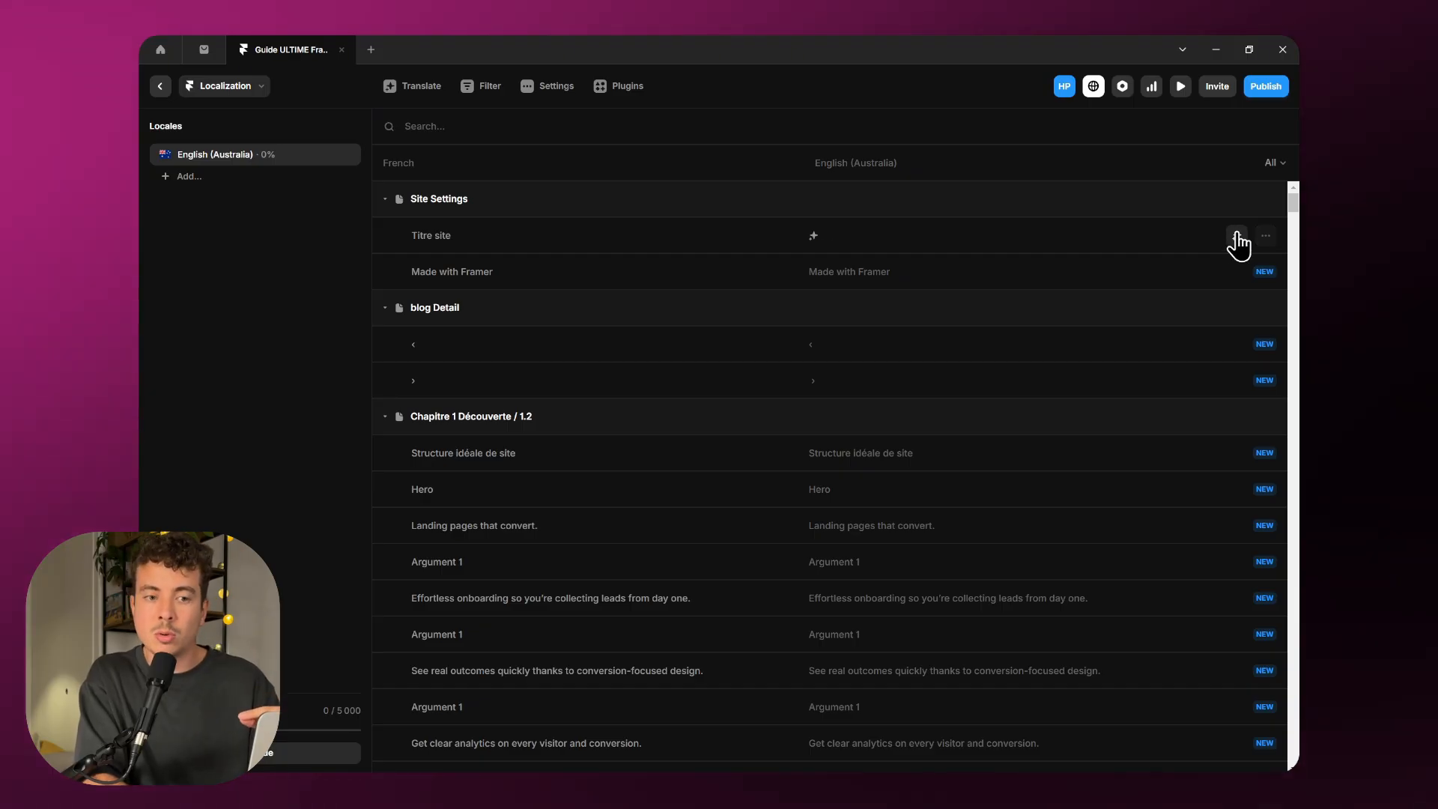
left_click(1237, 275)
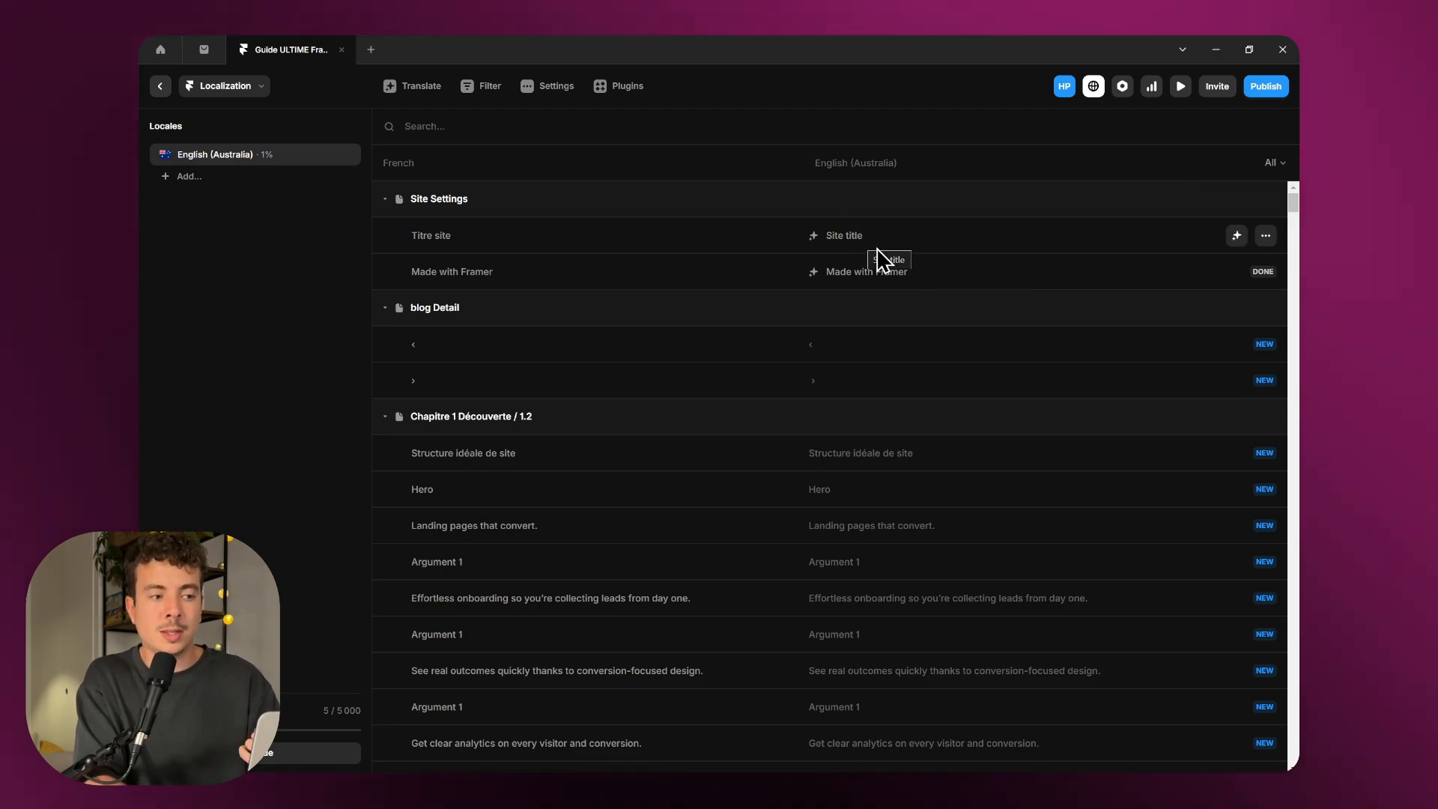
Step: Enter "traduction" as the manual translation of "Structure idéale de site" in Chapitre 1 Découverte / 1.2
scroll(702, 442, "down", 1)
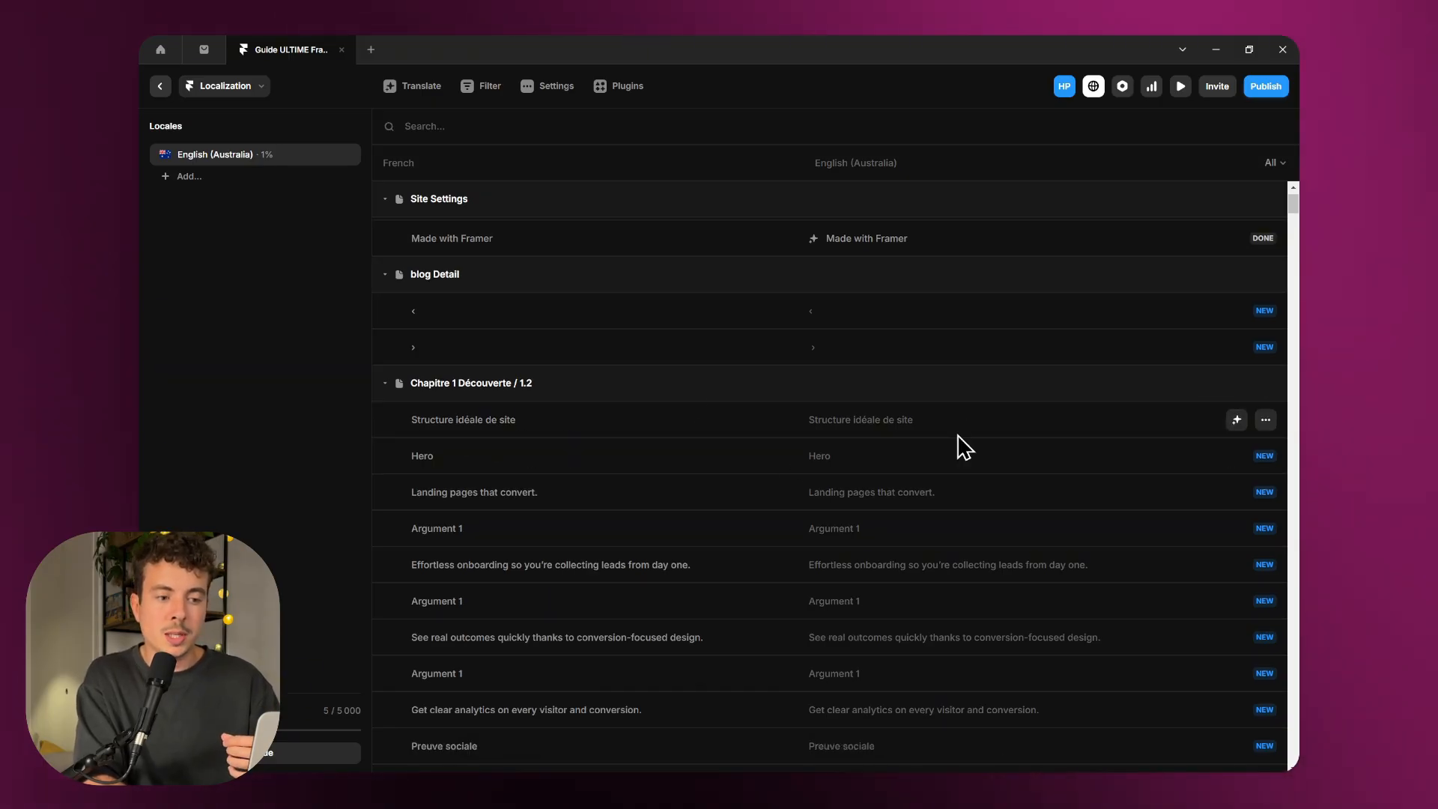
left_click(867, 421)
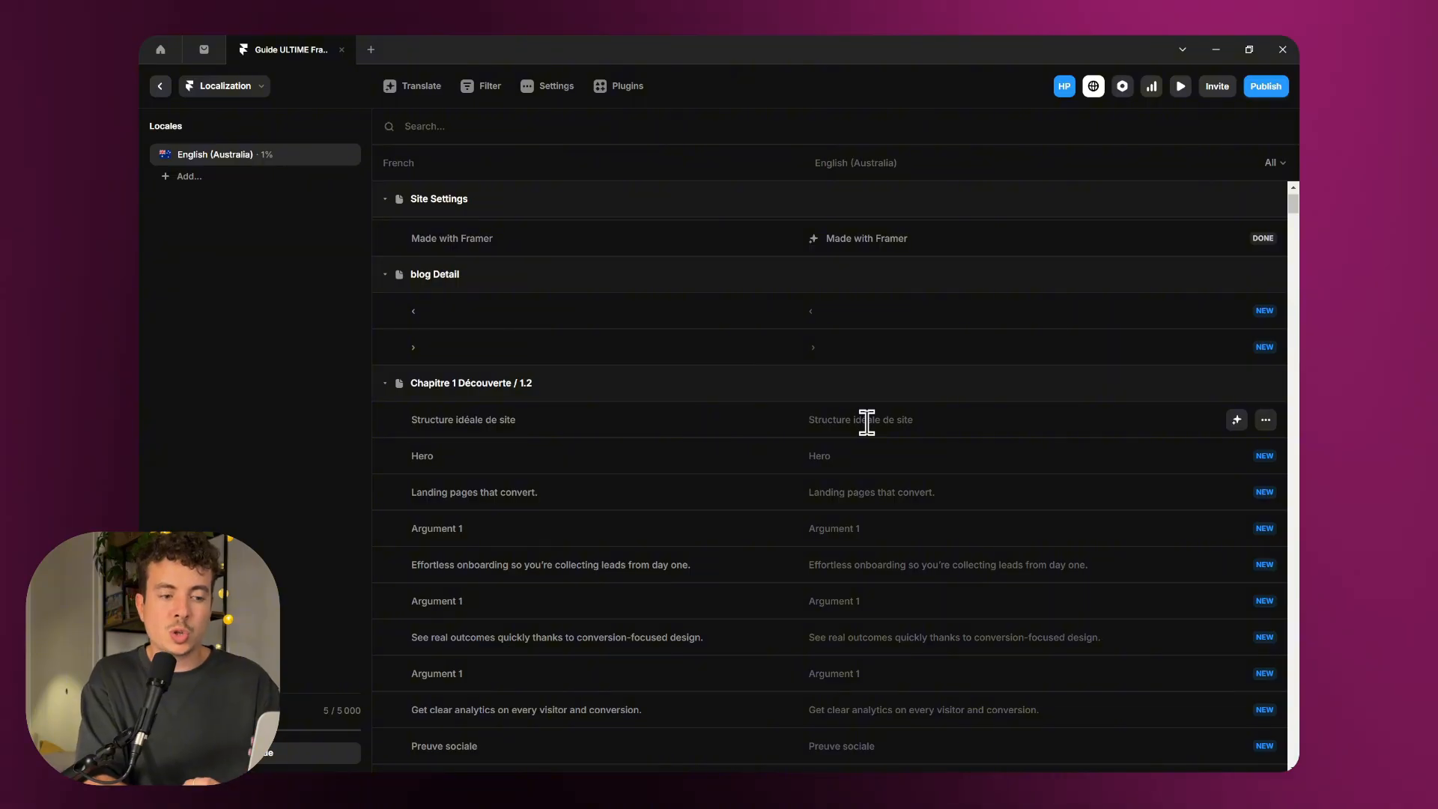
type("traduction")
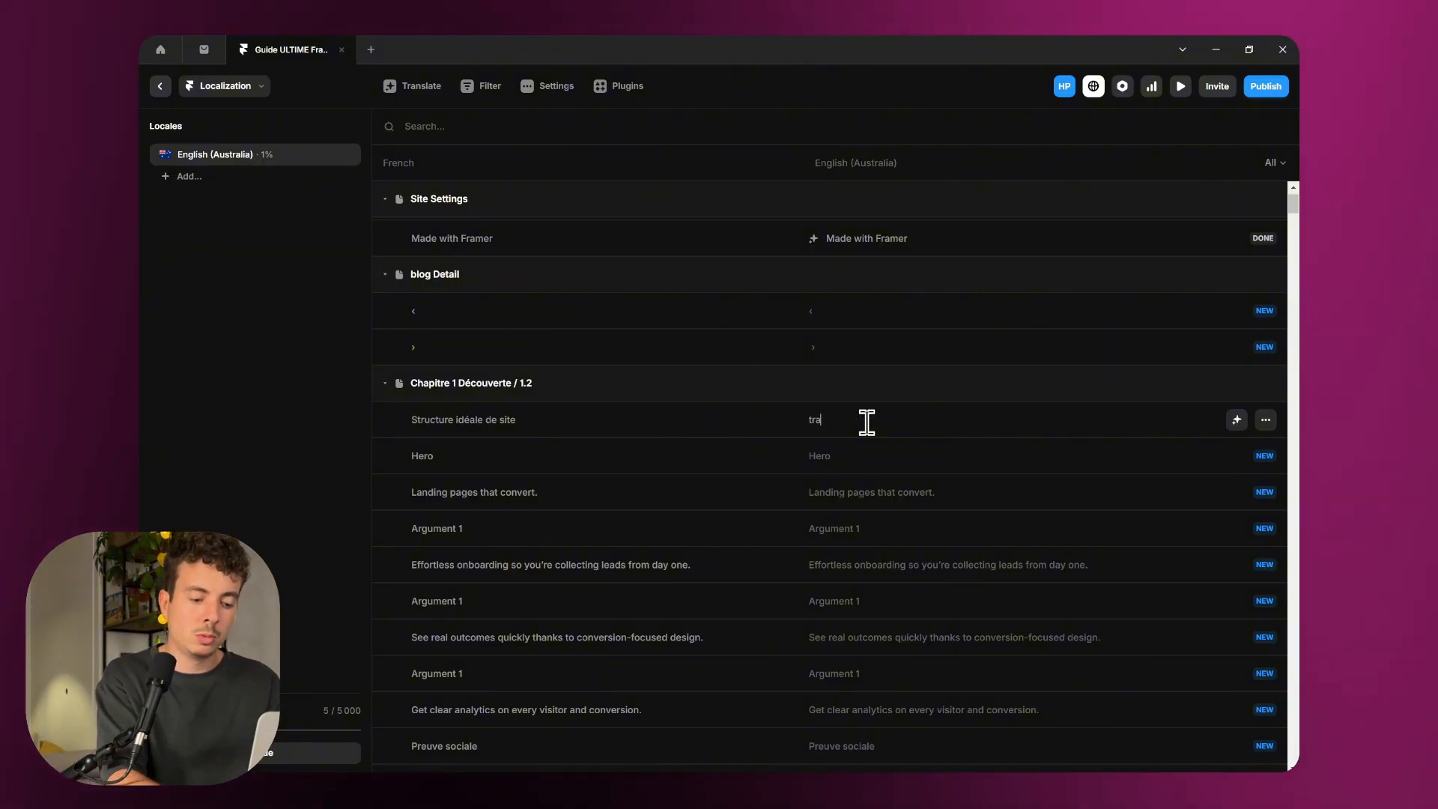
left_click(855, 396)
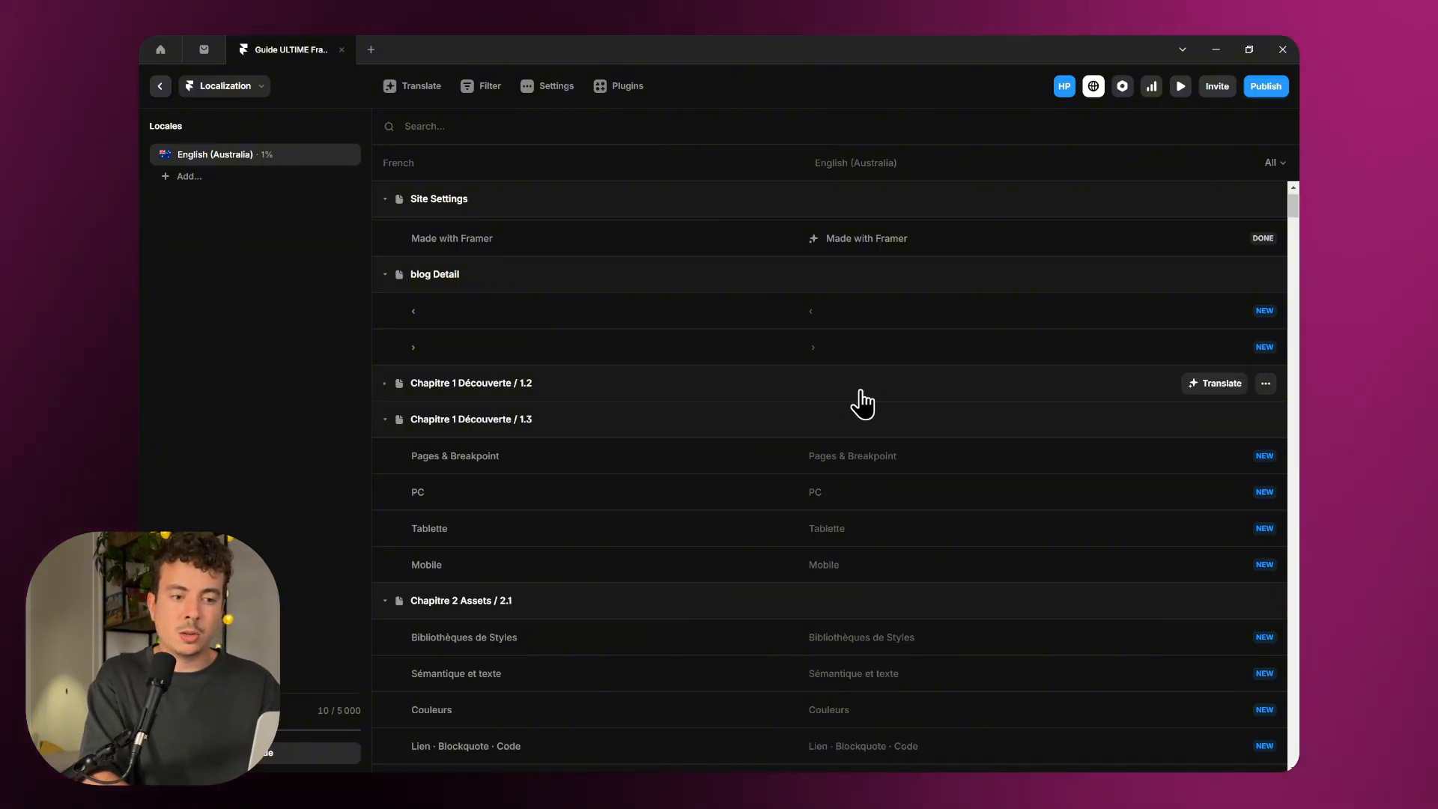
left_click(583, 386)
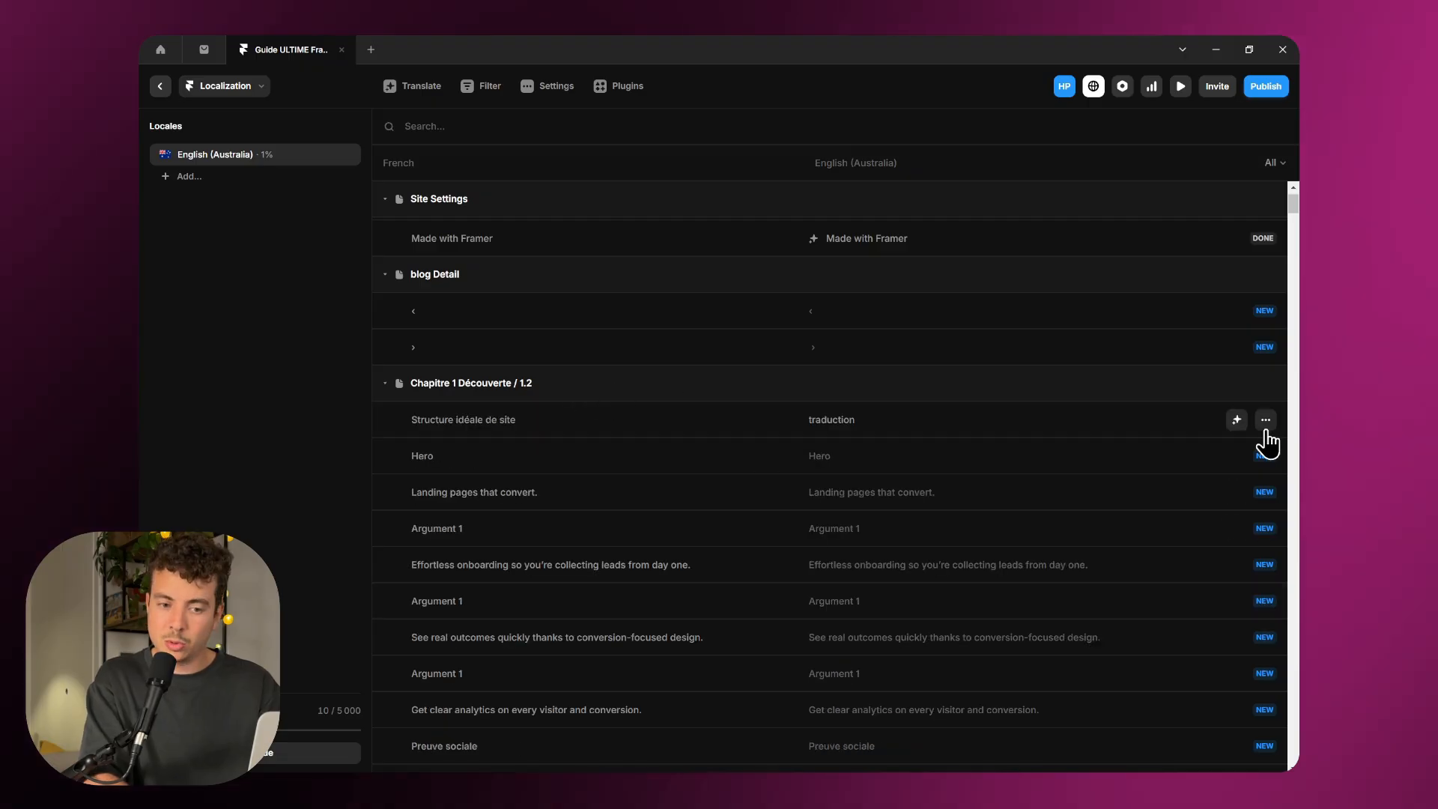
Step: Replace the manual translation of "Structure idéale de site" with an AI translation
left_click(1236, 421)
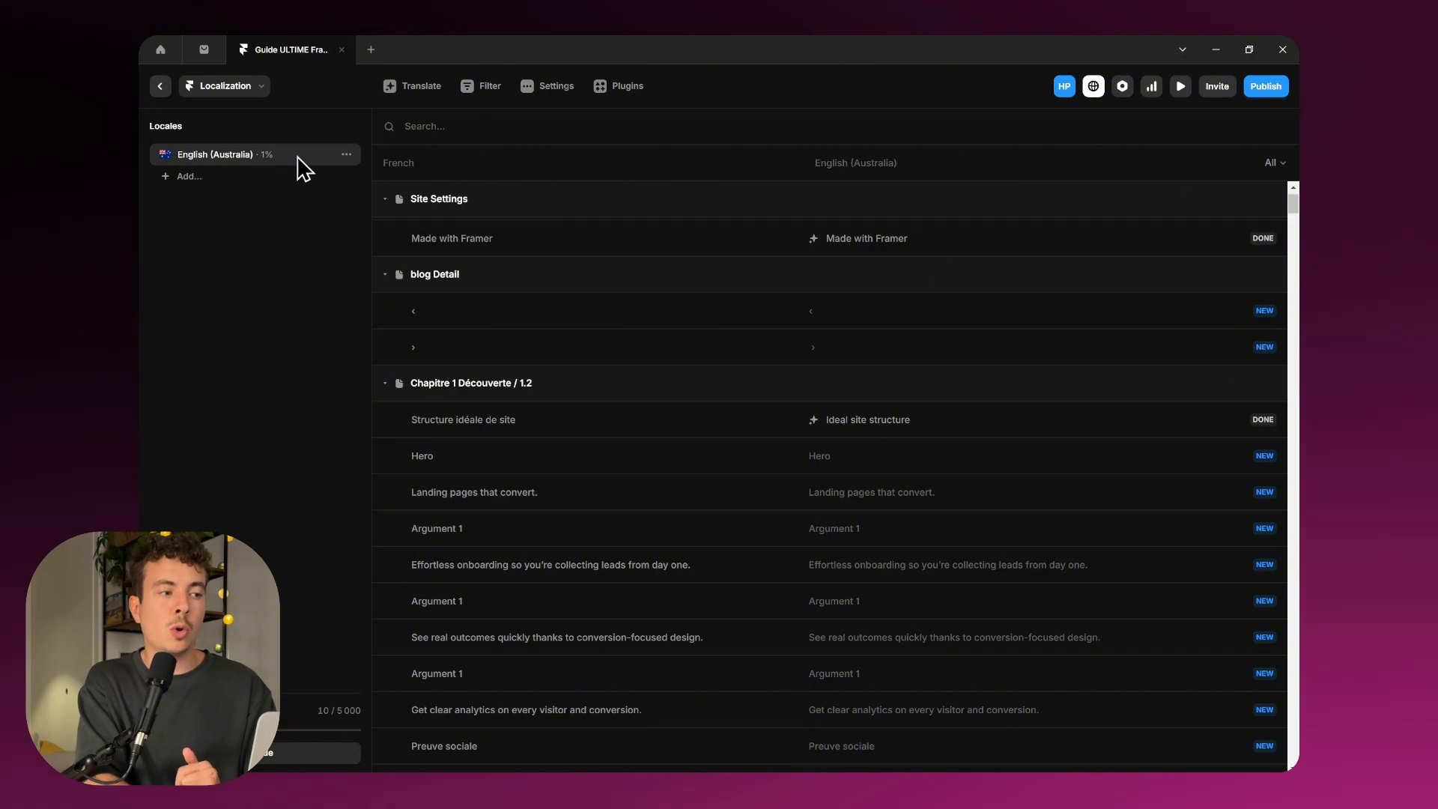
mouse_move(267, 160)
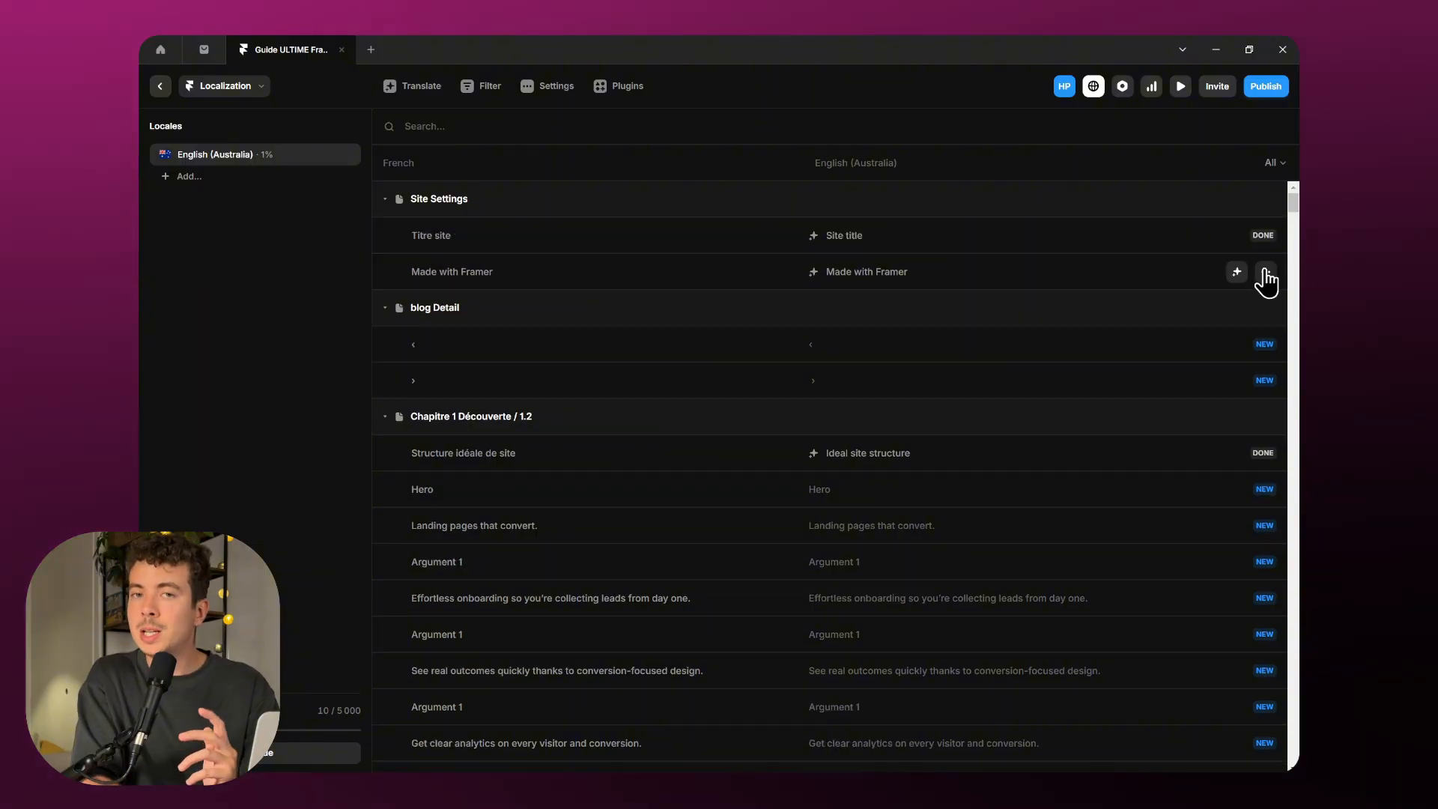
Step: Mark the "Made with Framer" translation as To Review, and approve it again
left_click(1265, 271)
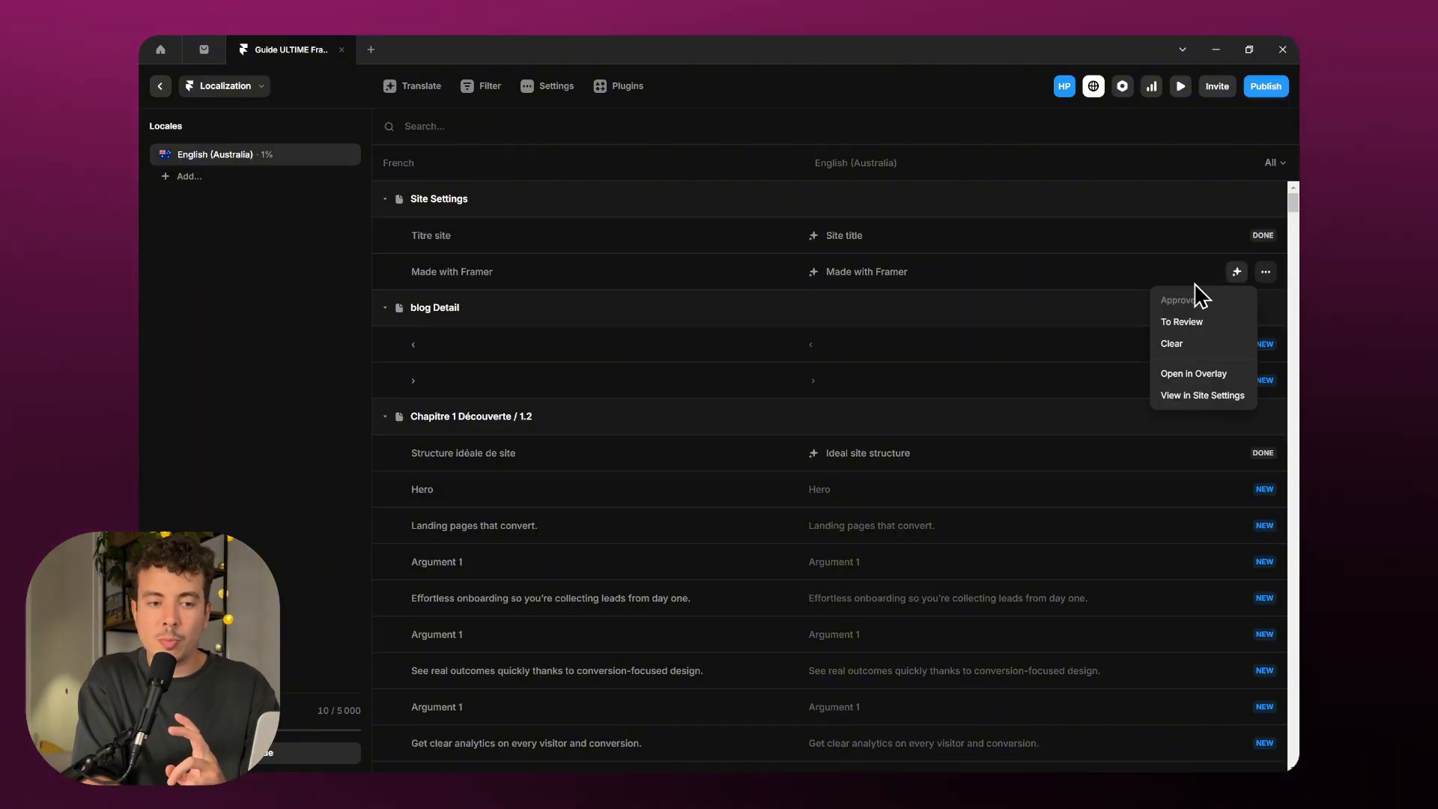
left_click(1179, 323)
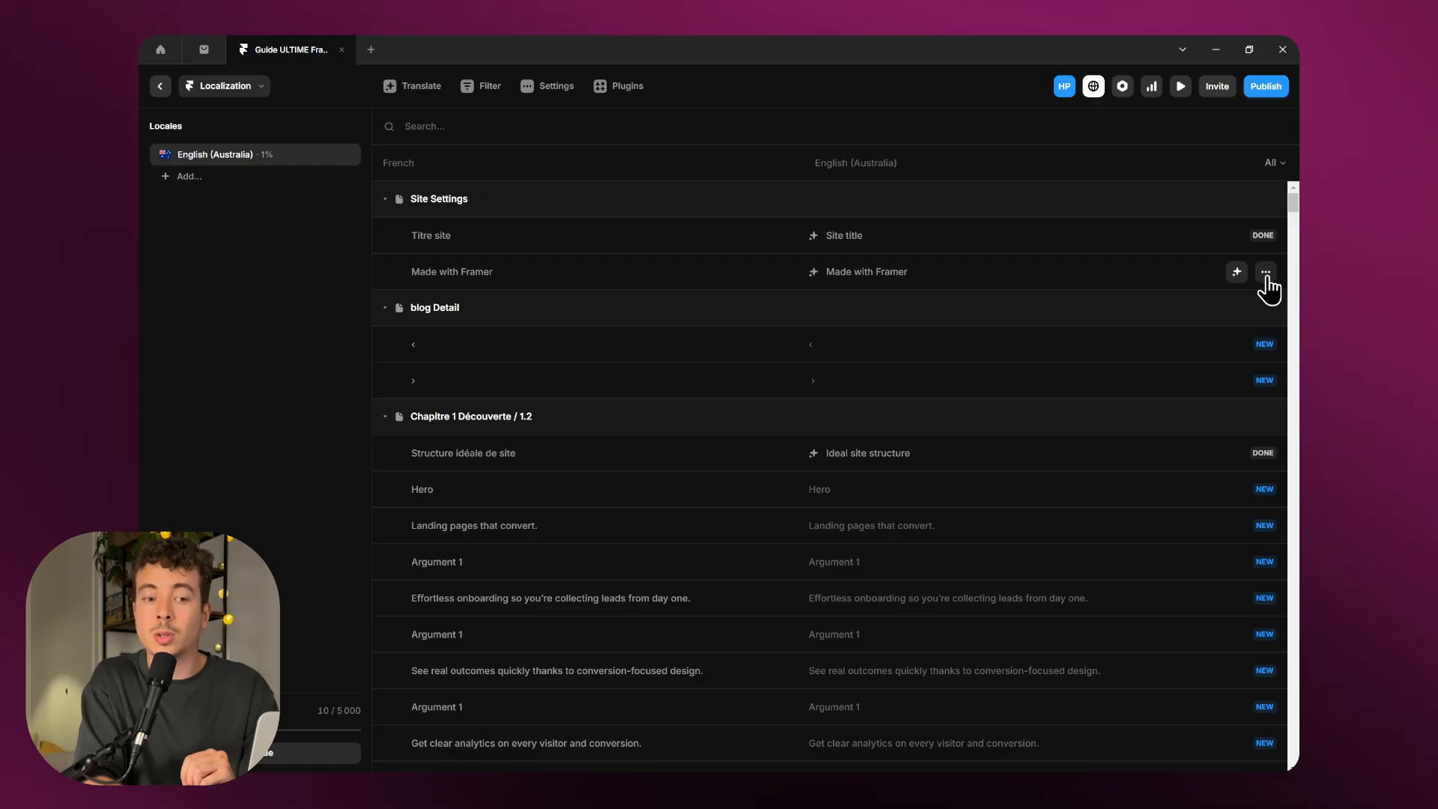
left_click(1267, 277)
left_click(1197, 297)
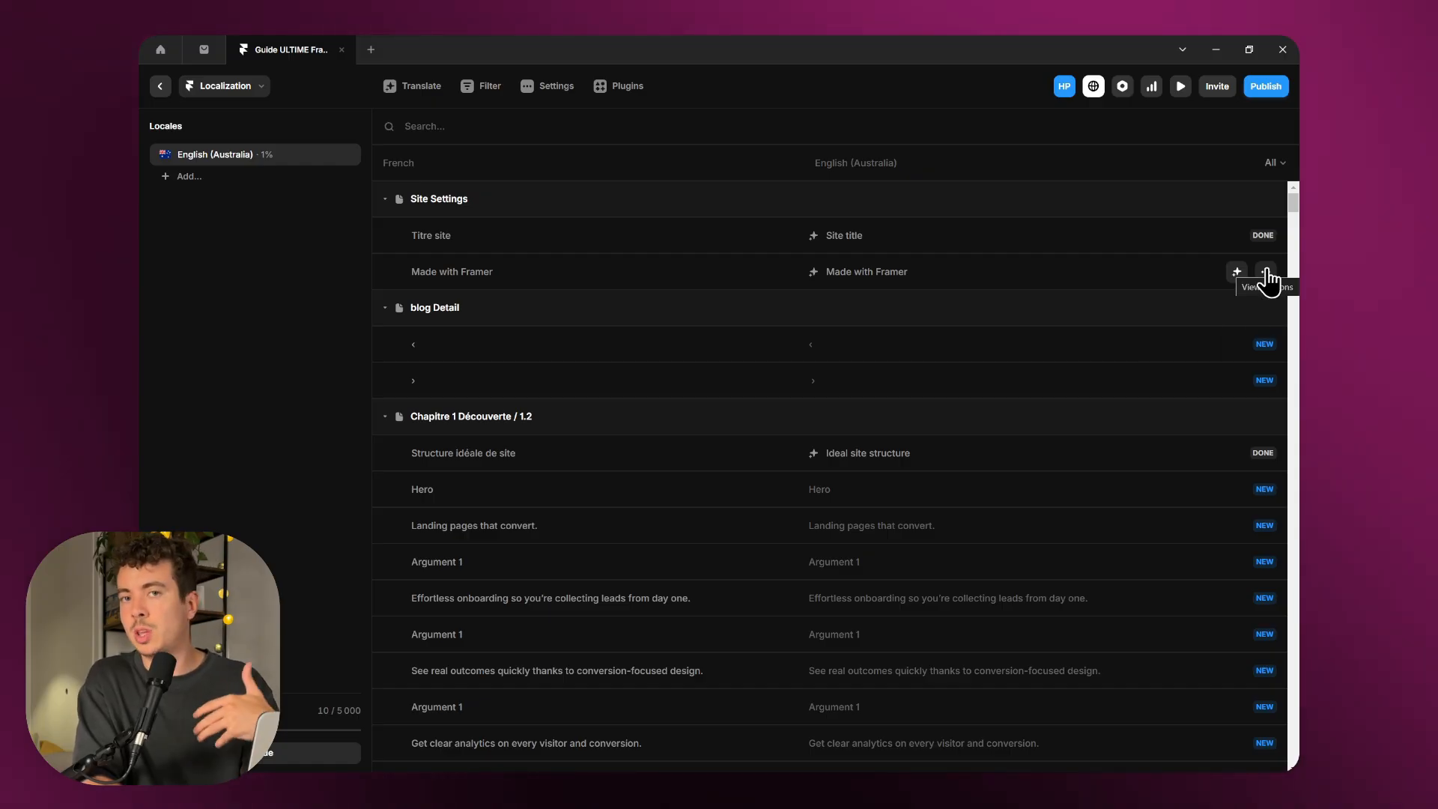
Step: Clear the translation of the "Made with Framer" entry in Site Settings
left_click(1267, 277)
left_click(1186, 341)
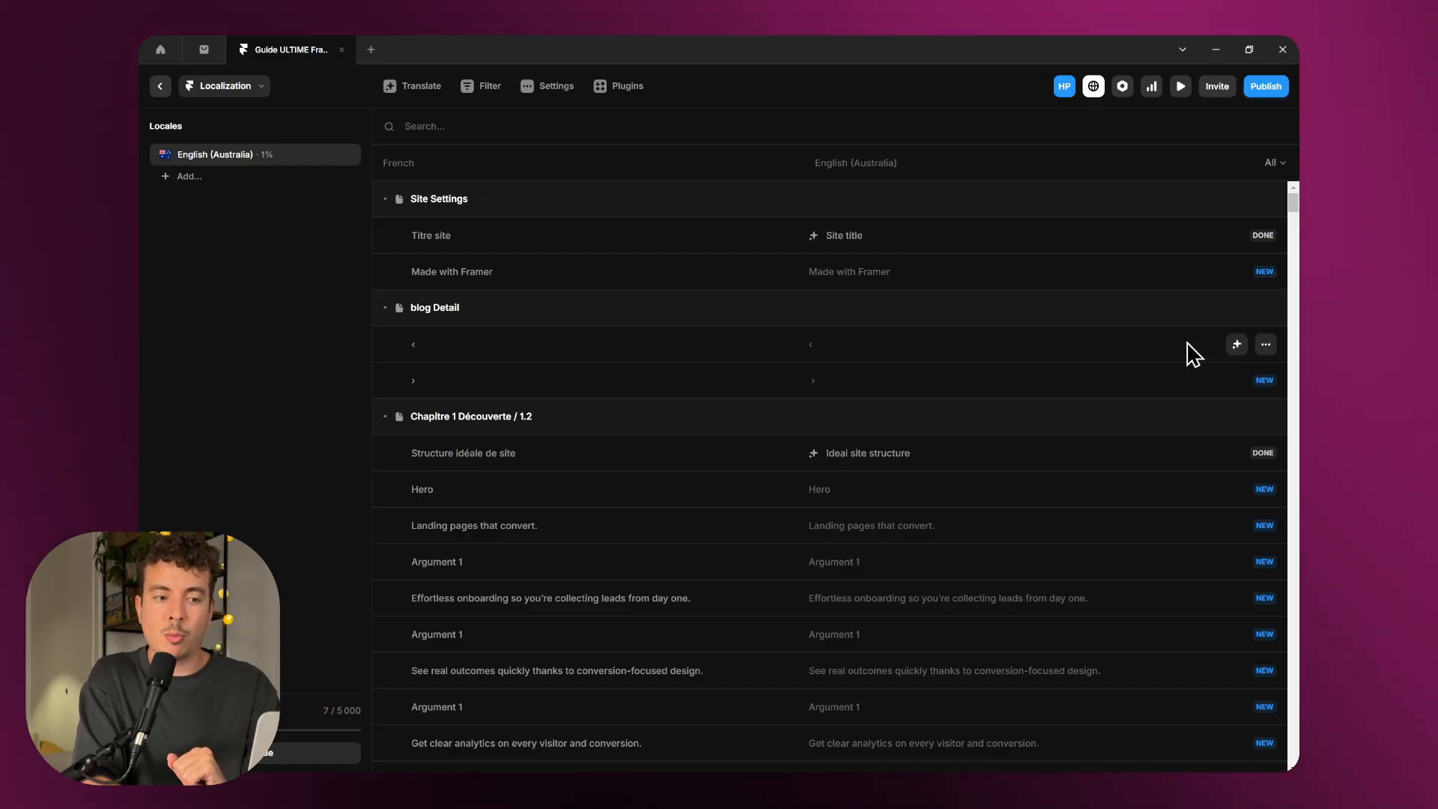
Step: Open the "Titre site" entry in the overlay to compare the French and English texts side by side, and close it
left_click(1265, 273)
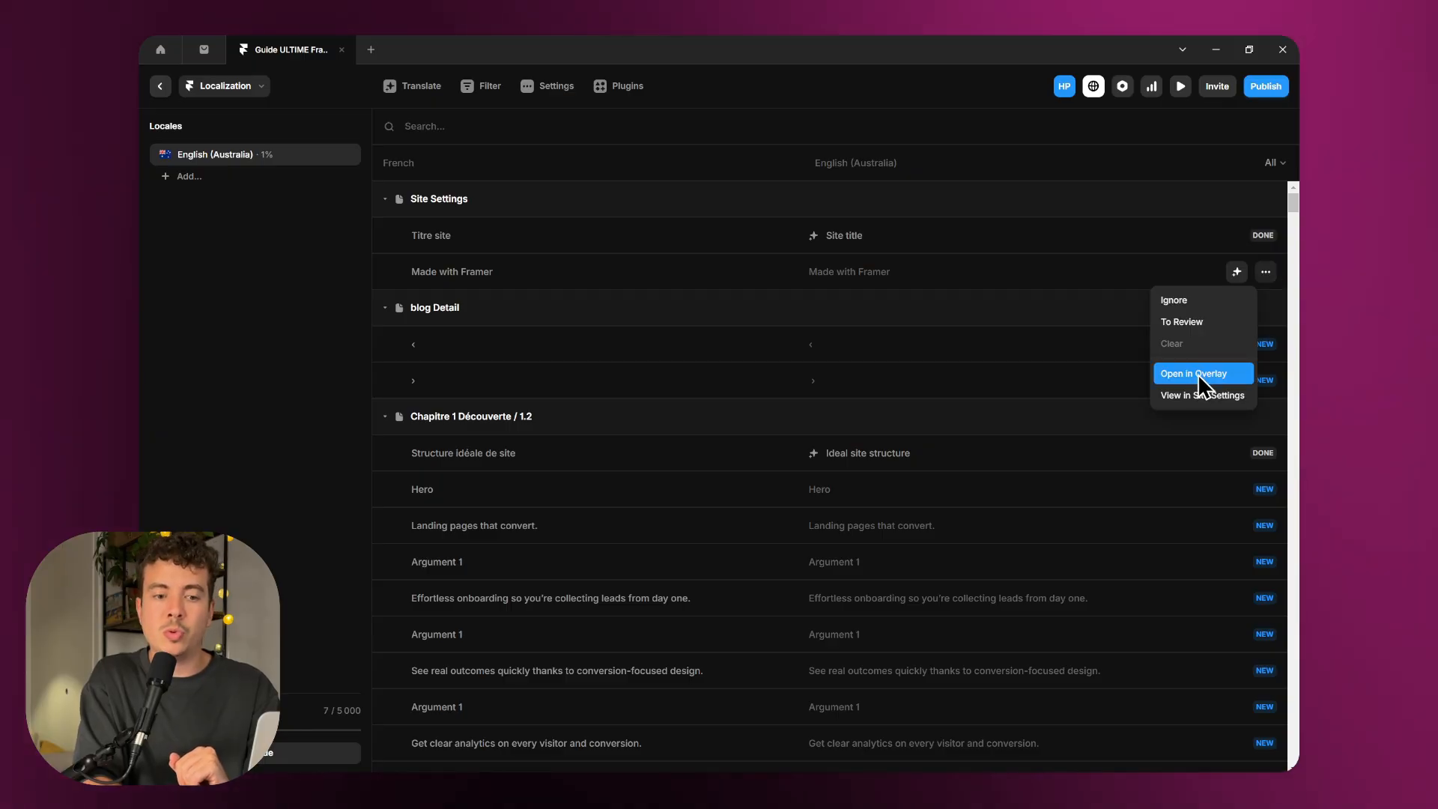
left_click(1265, 235)
left_click(1265, 235)
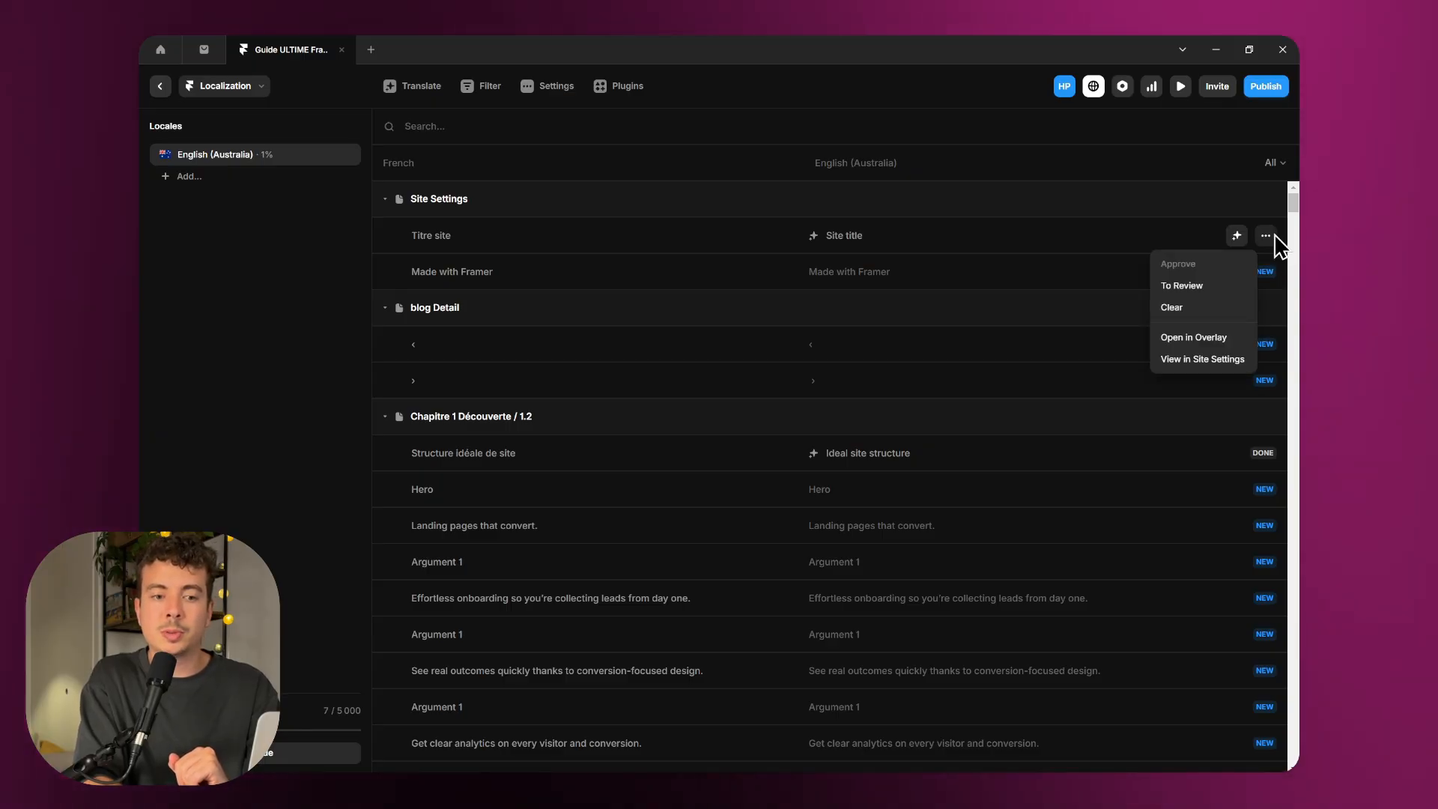
left_click(1185, 337)
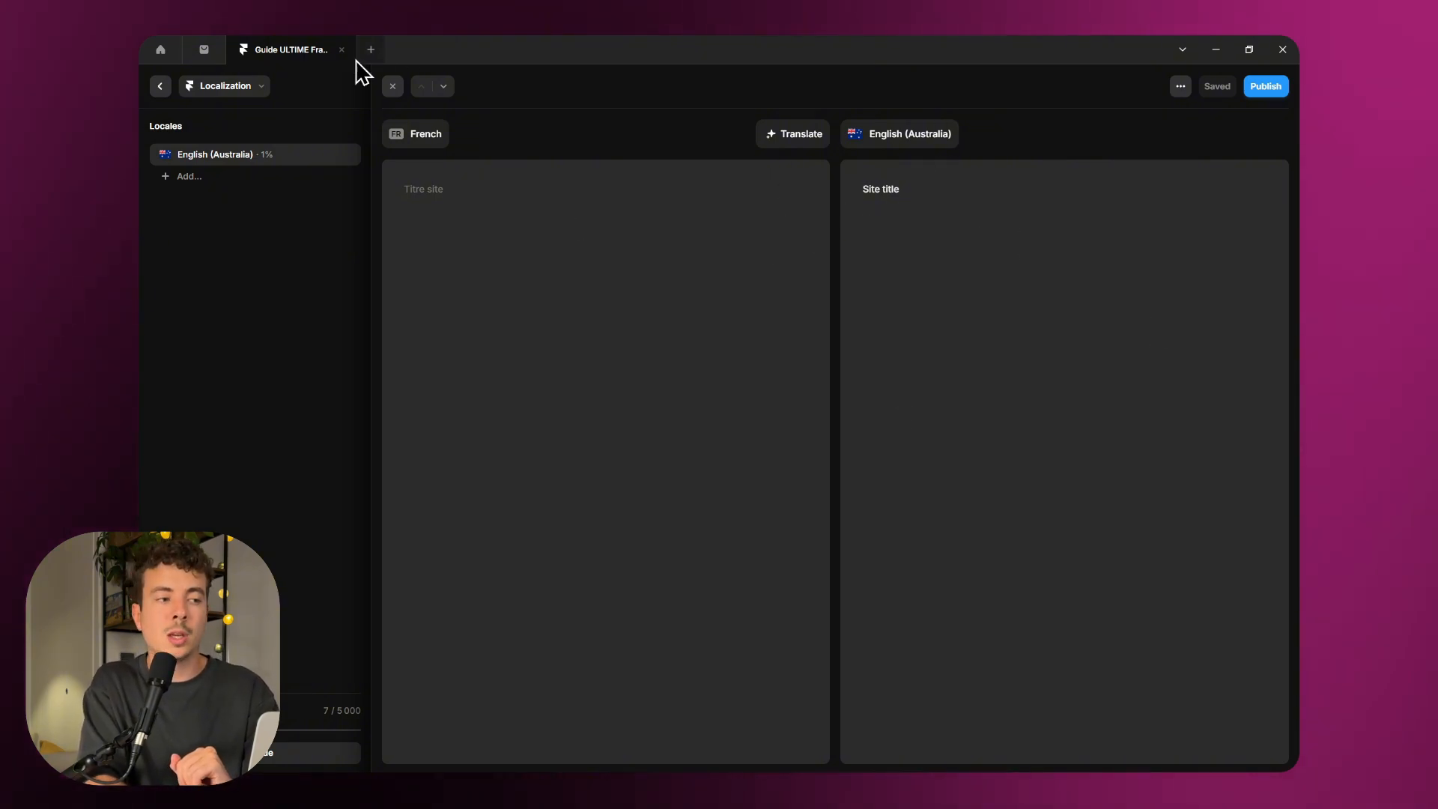
left_click(393, 86)
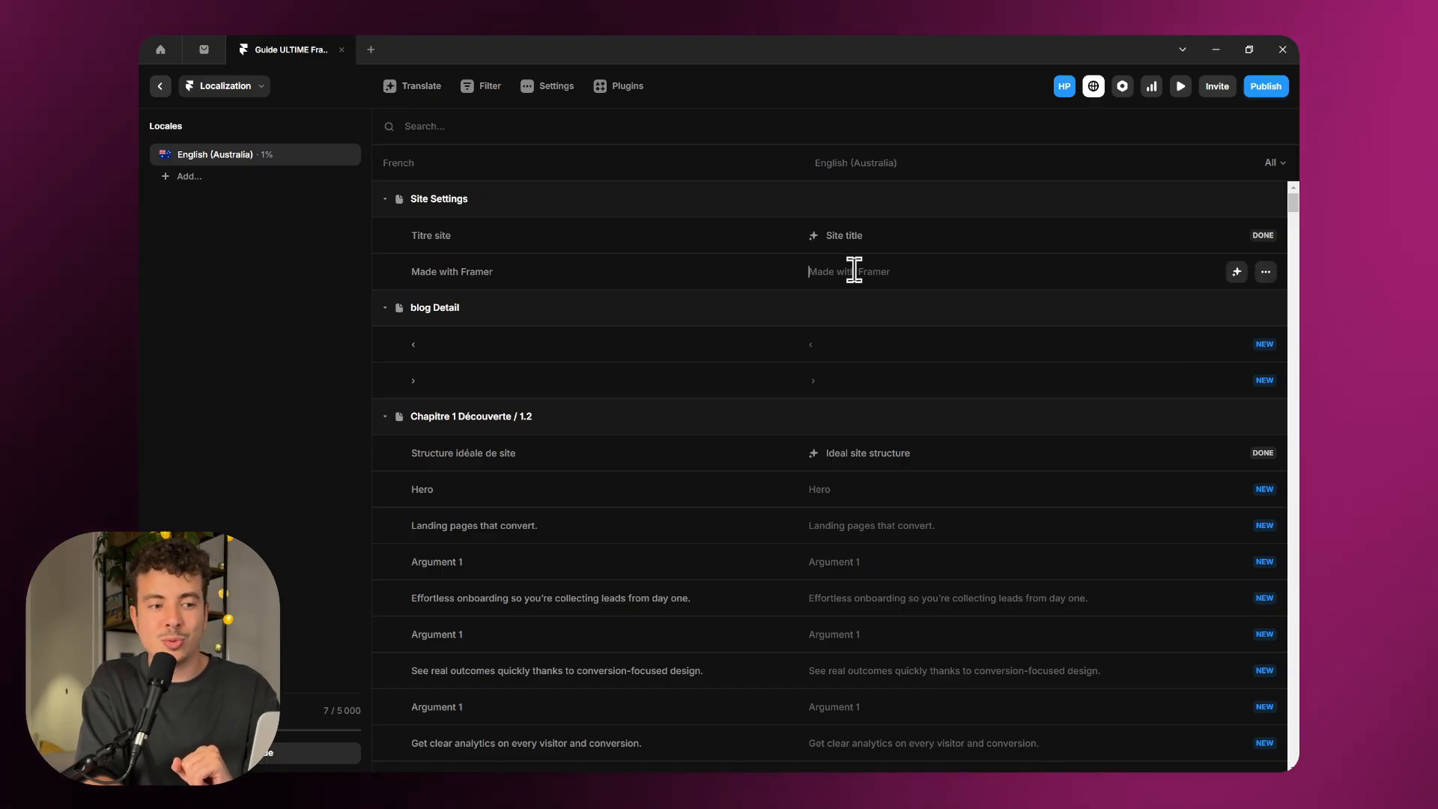
Step: View the source of the "Made with Framer" entry in the site settings, and return to the localization view
left_click(1265, 273)
left_click(1201, 395)
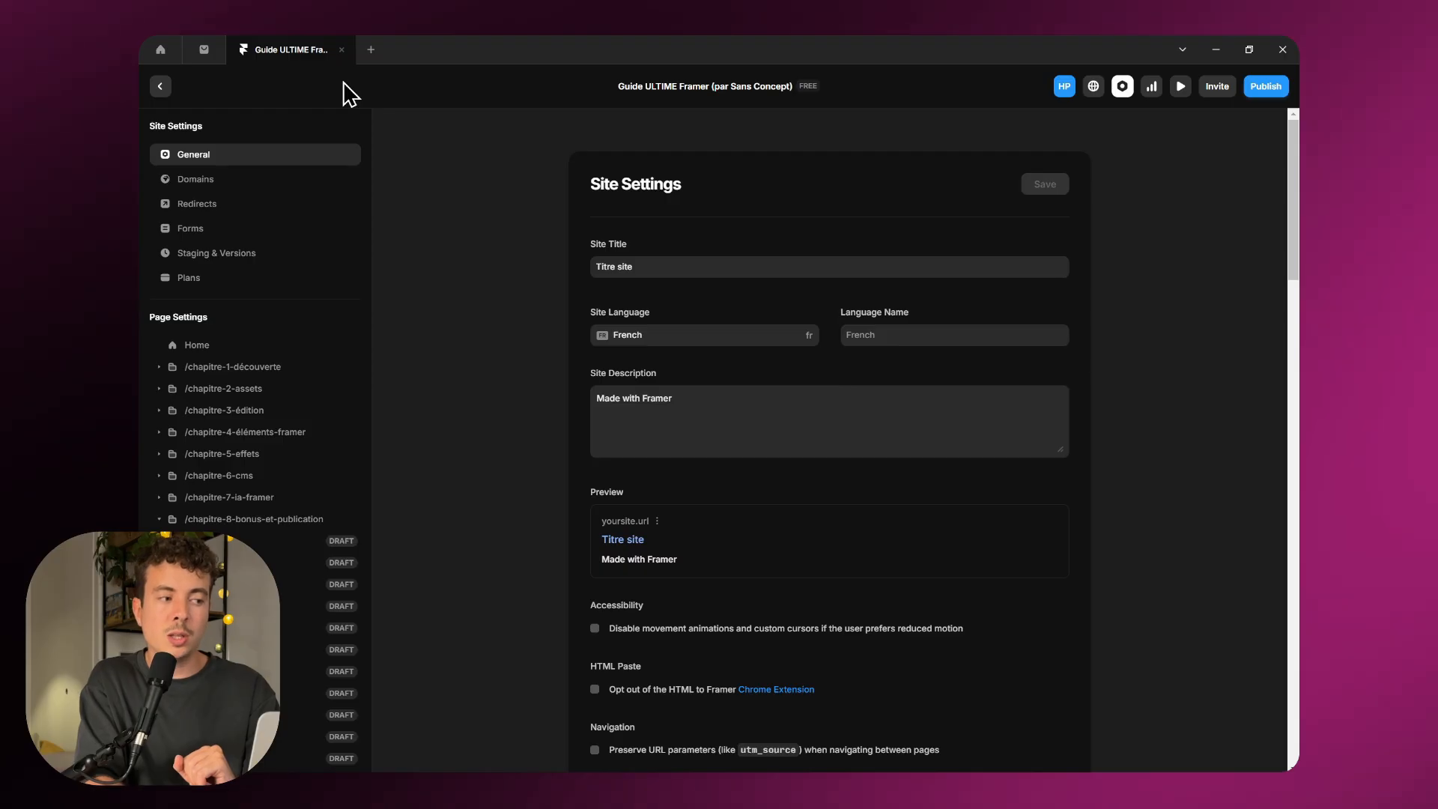
left_click(160, 86)
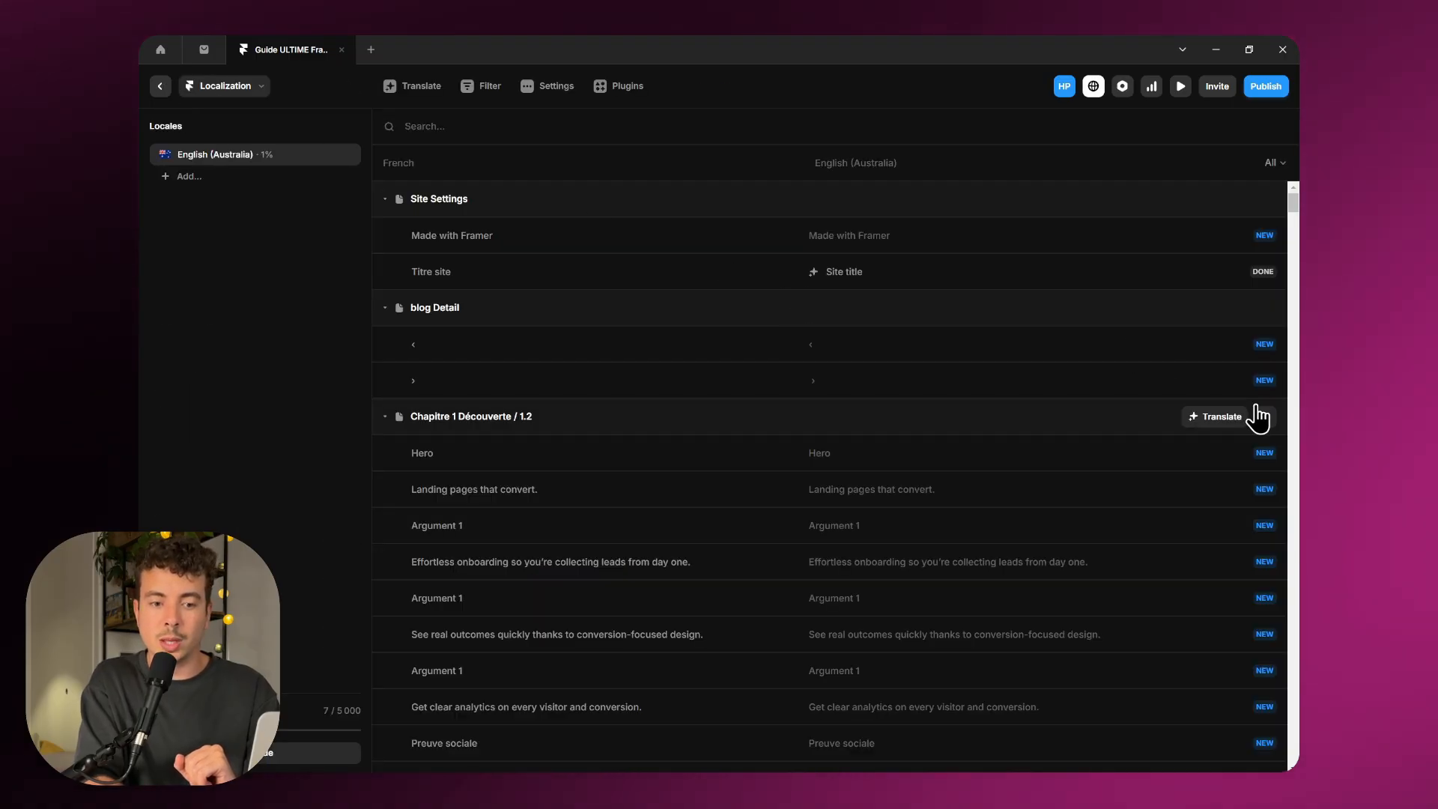
Step: View the "Landing pages that convert." entry from Chapitre 1 Découverte / 1.2 on the canvas
left_click(1265, 381)
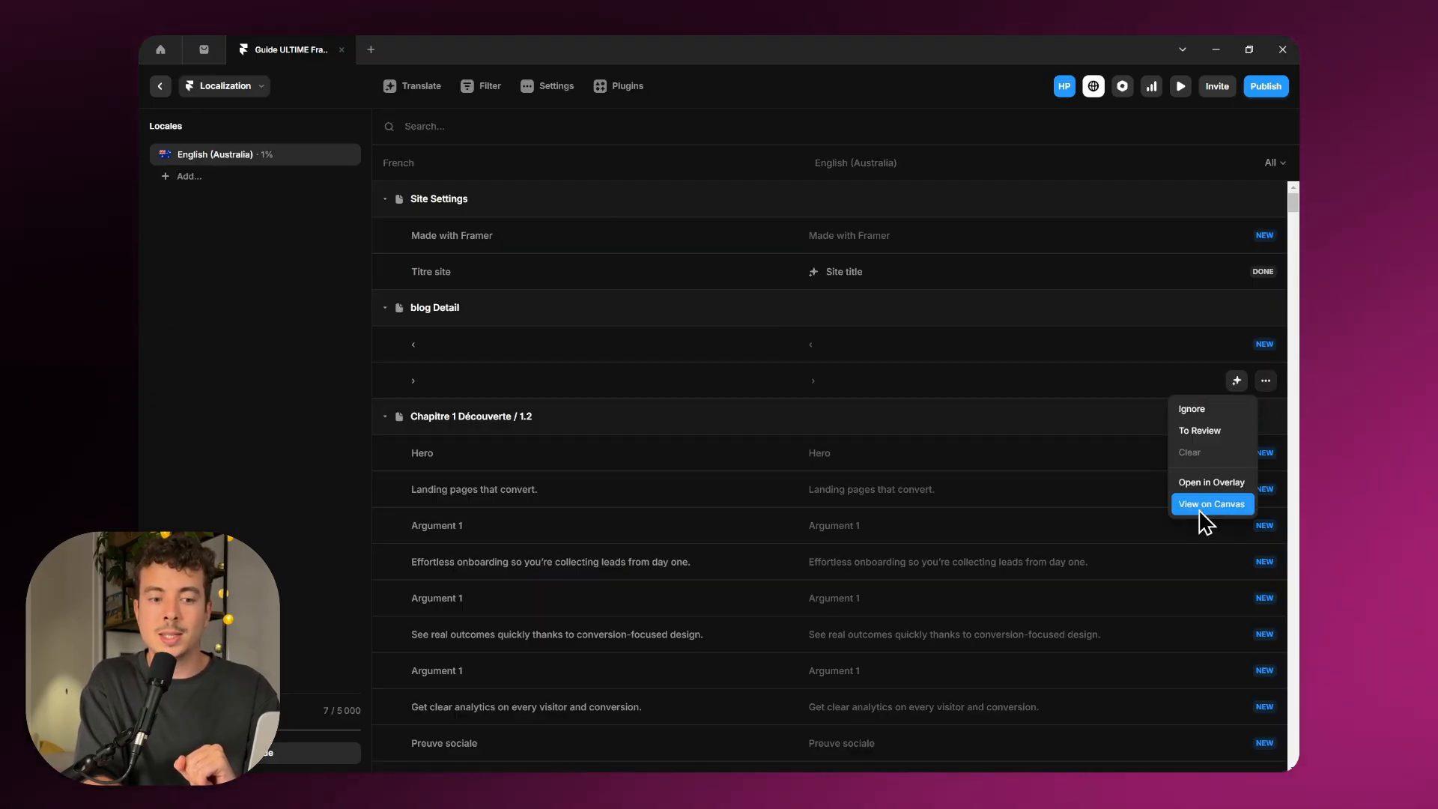
left_click(1203, 556)
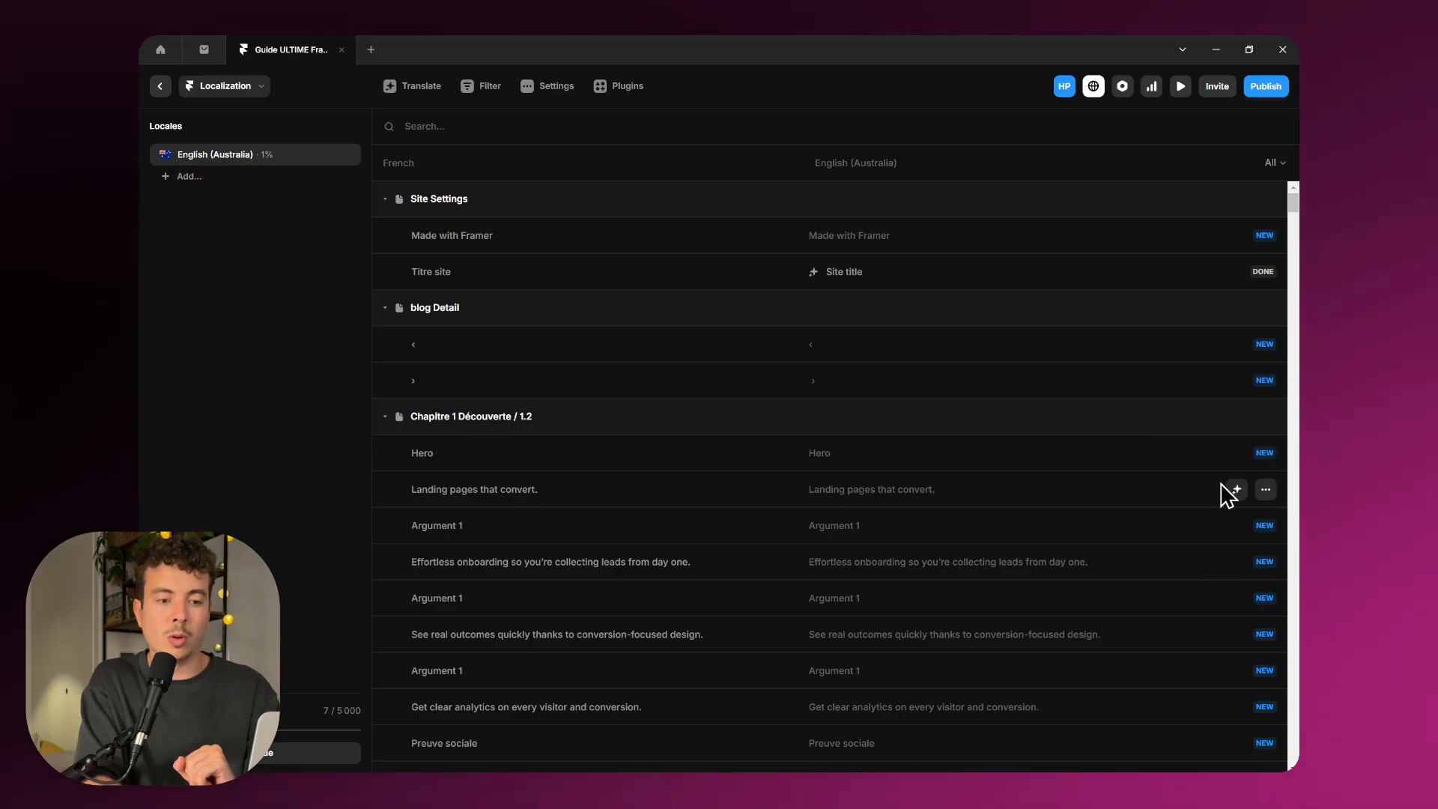
left_click(1265, 490)
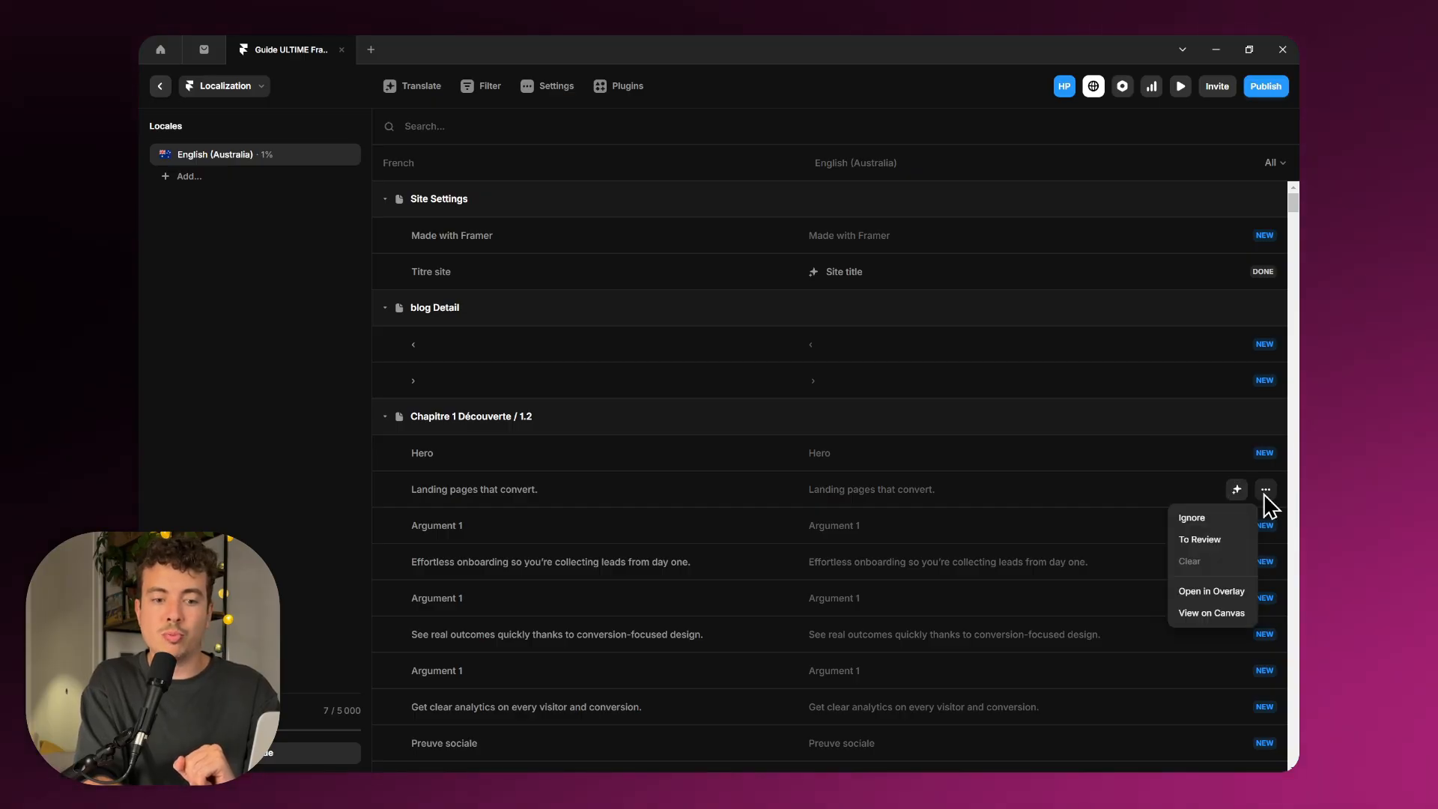
left_click(1209, 614)
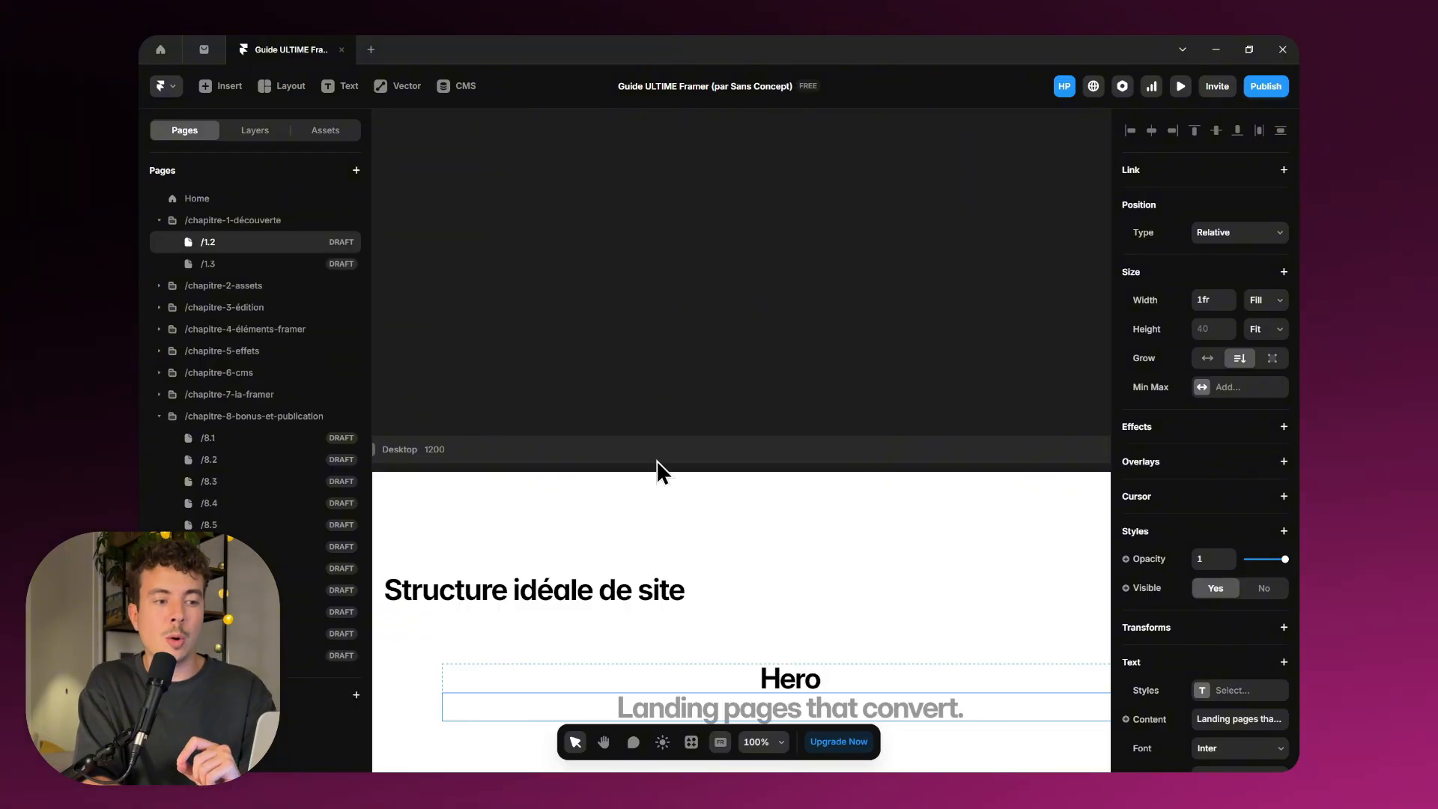
Step: Return to the localization view and collapse the entry groups from Site Settings through Chapitre 3 Édition / 3.1
scroll(856, 455, "down", 3)
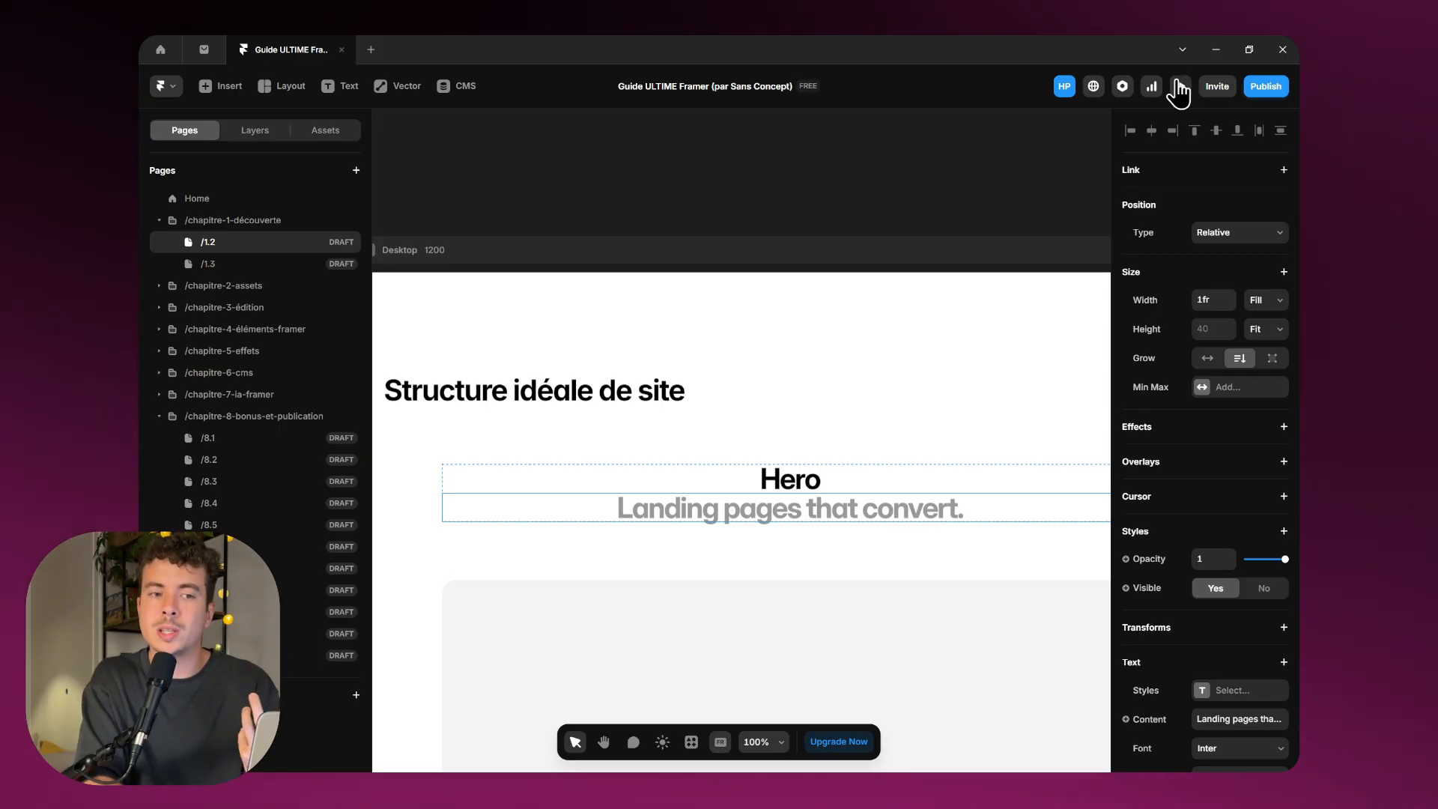
left_click(1087, 86)
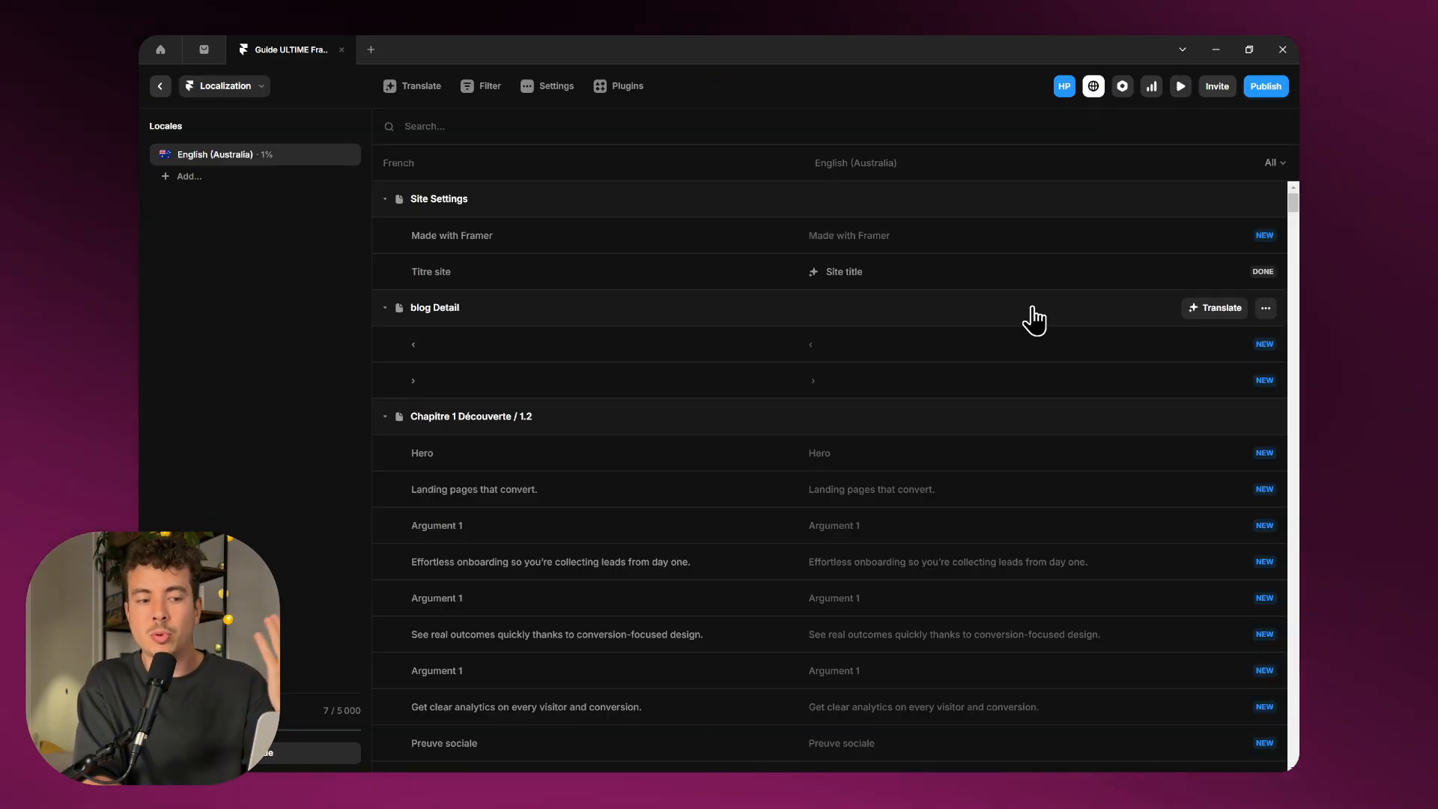
left_click(387, 199)
left_click(386, 234)
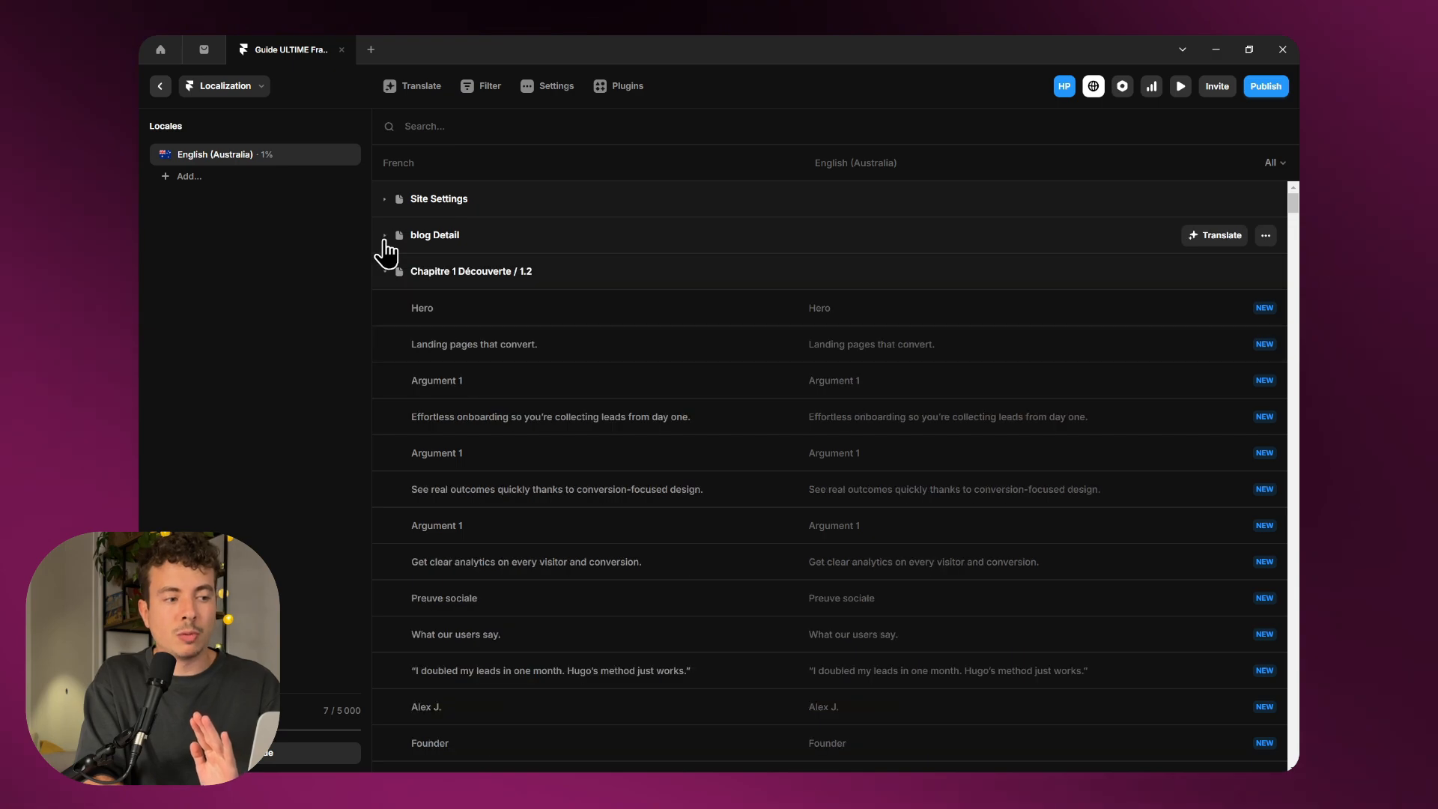
left_click(385, 272)
left_click(385, 308)
left_click(385, 343)
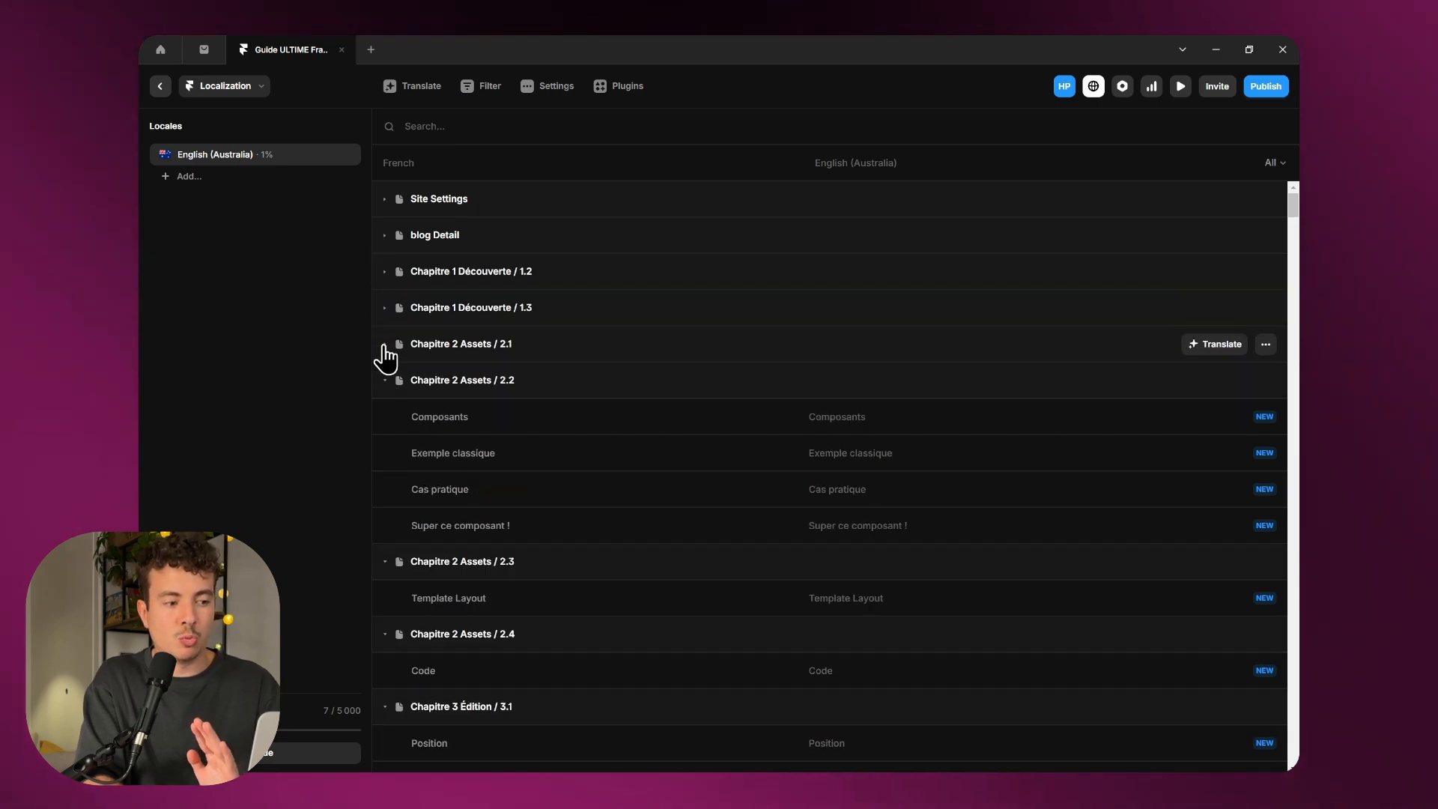
left_click(385, 379)
left_click(384, 416)
left_click(385, 452)
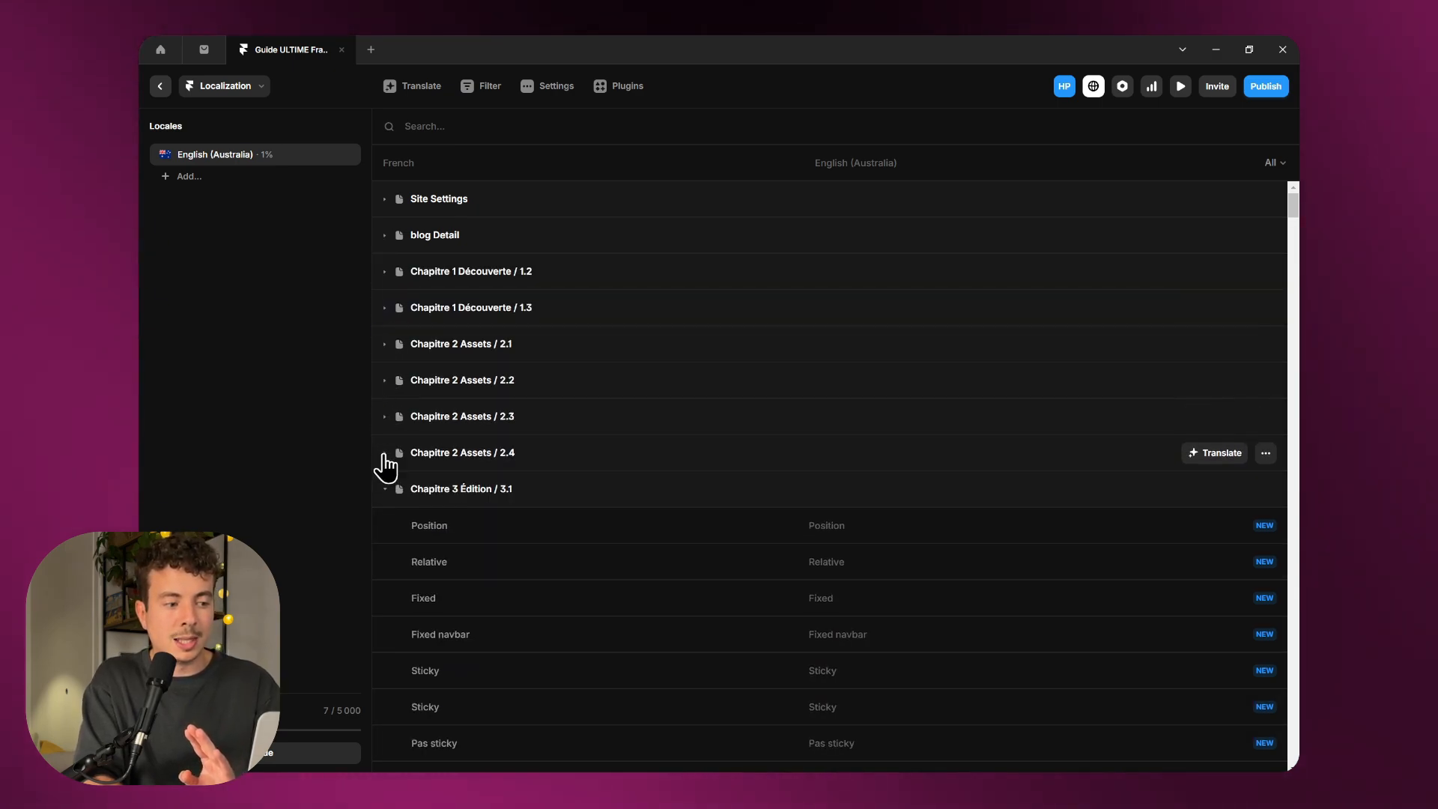
left_click(386, 490)
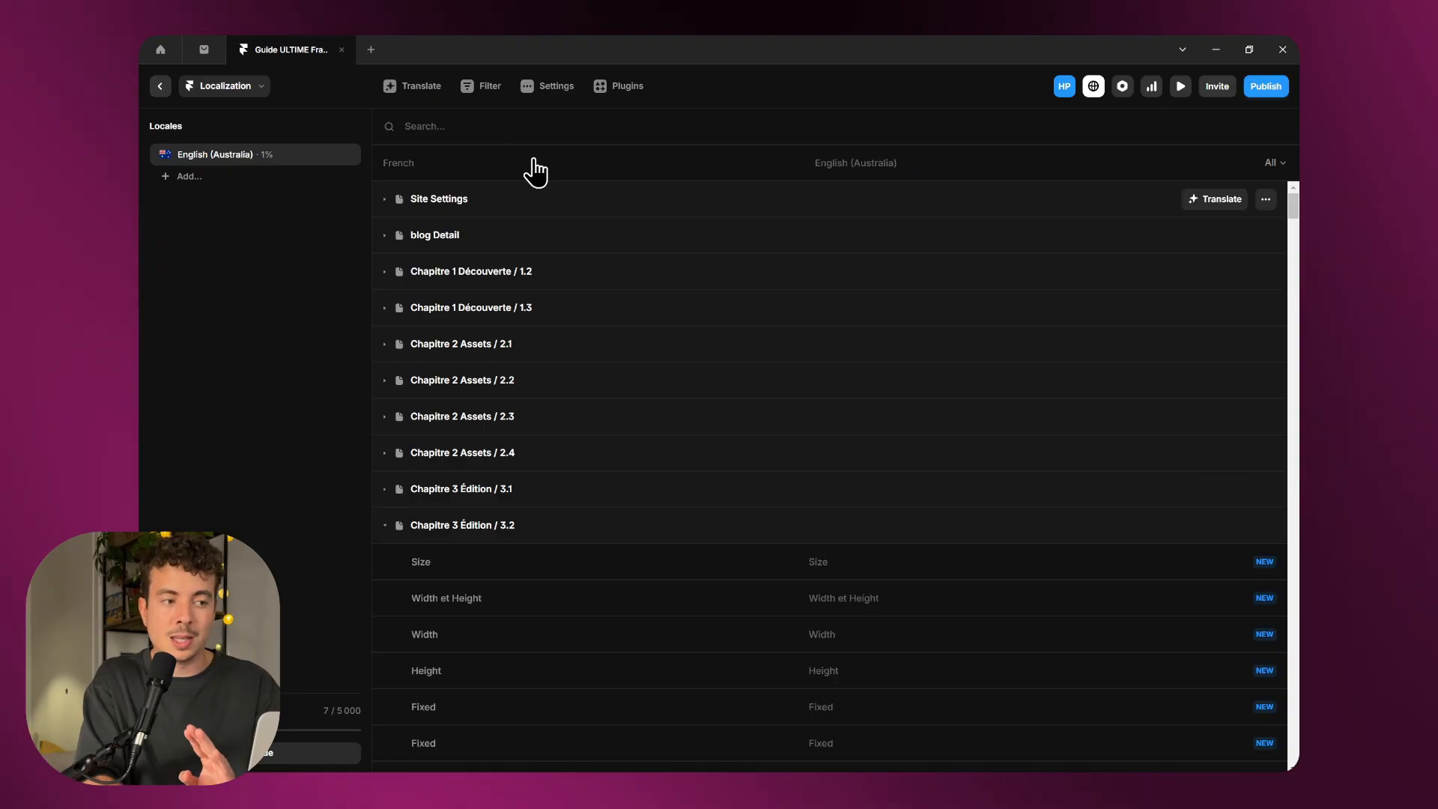
Step: Search the localization filter for "blog" and limit the entries to the /chapitre-6-cms/6.1/blog page
left_click(494, 90)
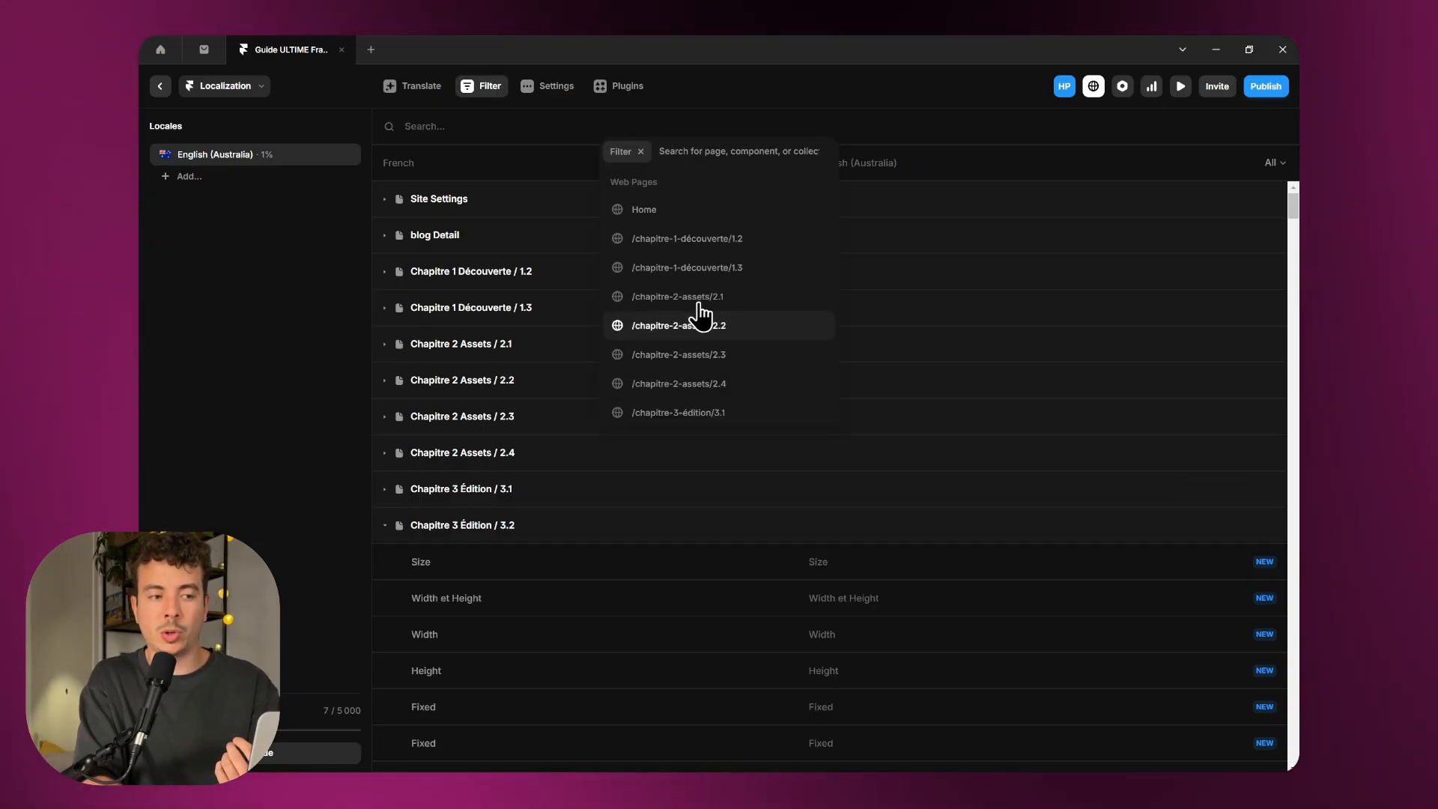
type("blog")
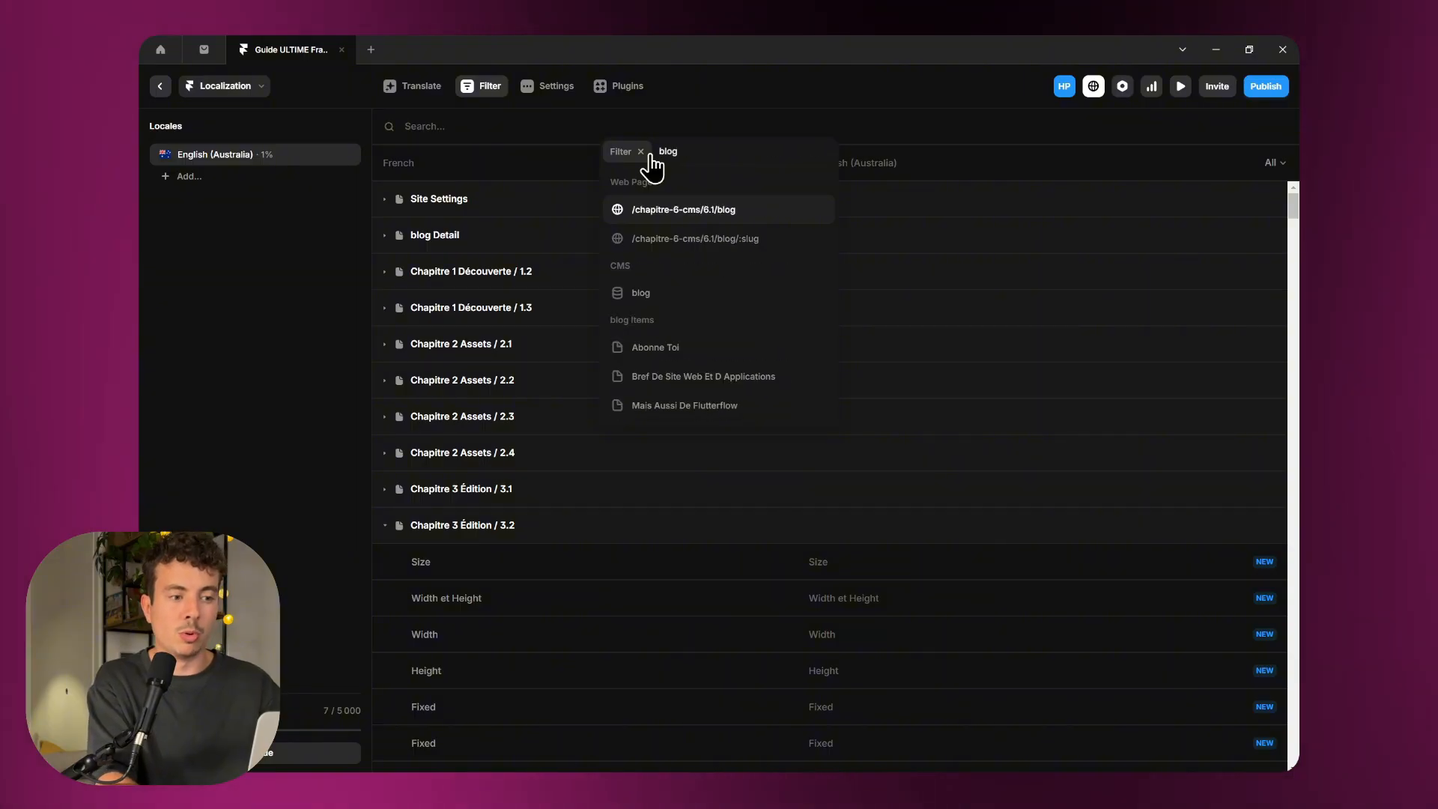
key("Return")
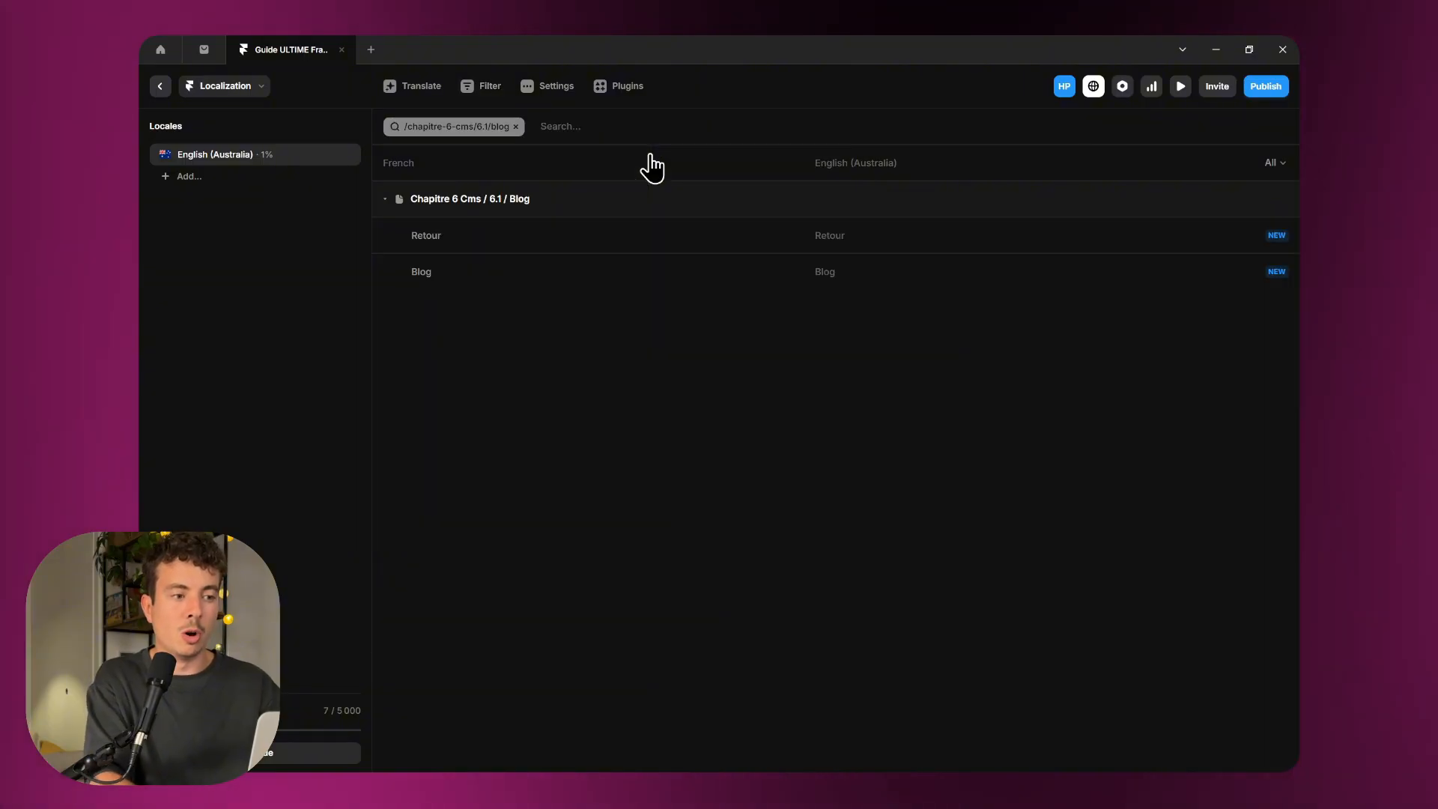
Step: Replace the page filter with the blog CMS collection, review its entries, and collapse the blog group
left_click(549, 122)
type("blog")
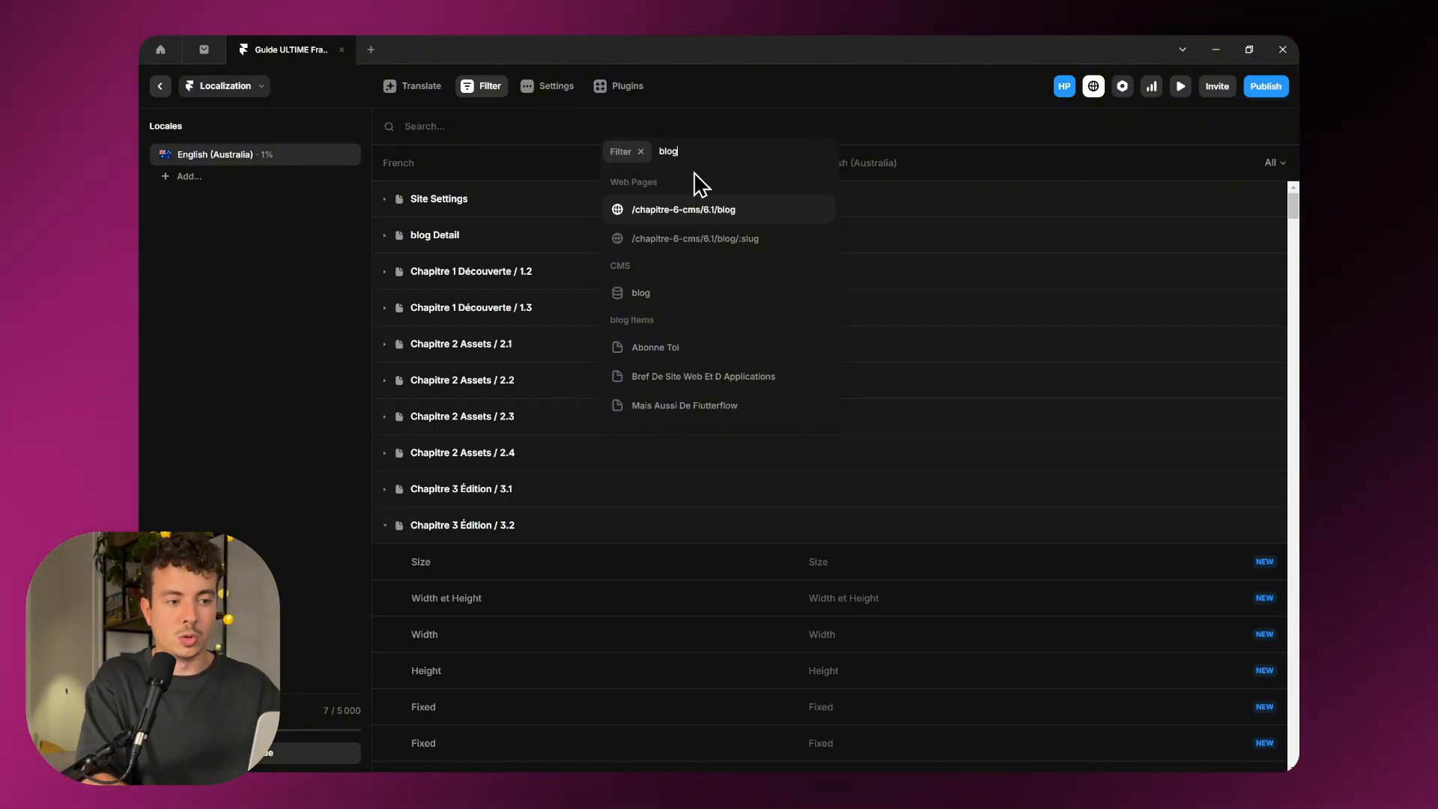
left_click(652, 309)
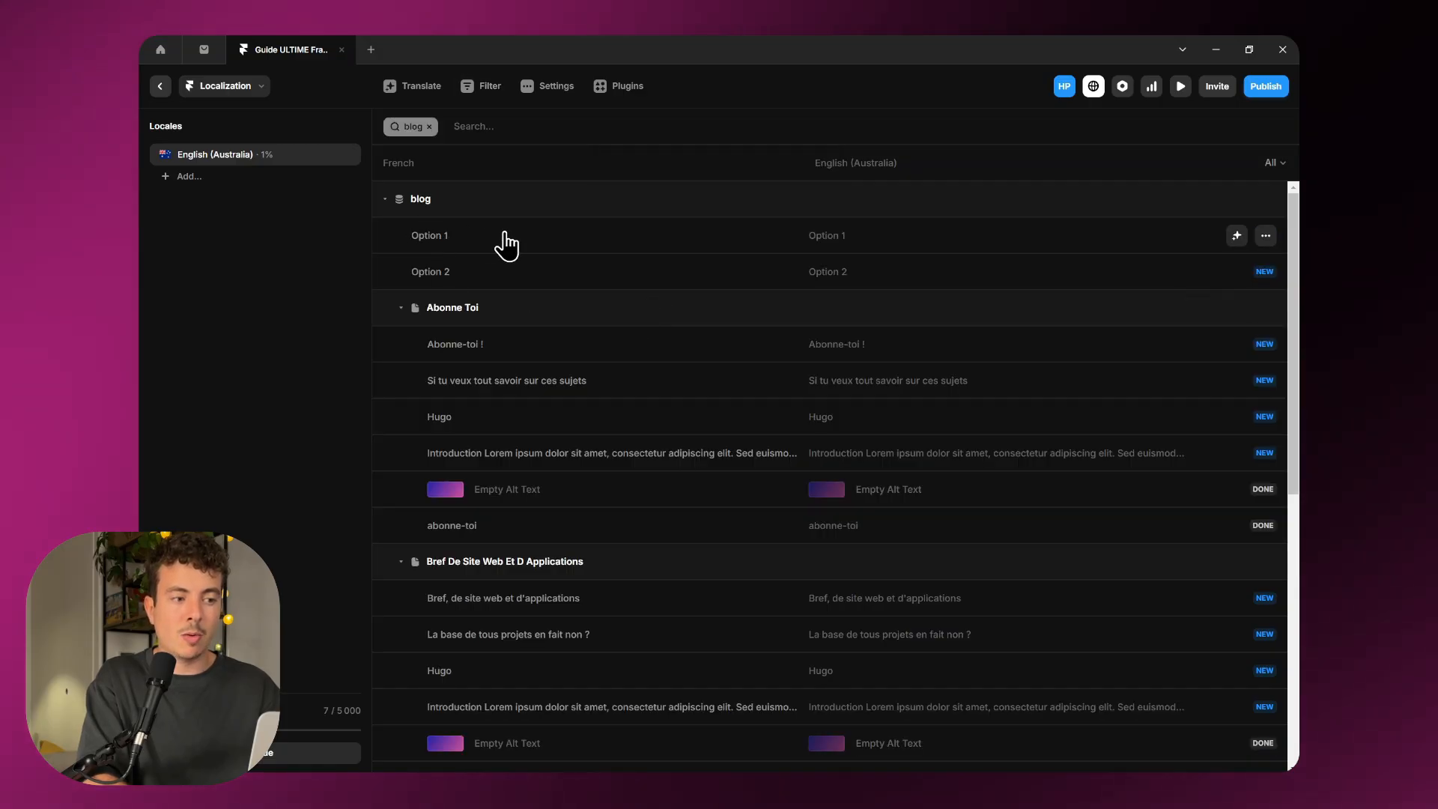
scroll(587, 482, "down", 7)
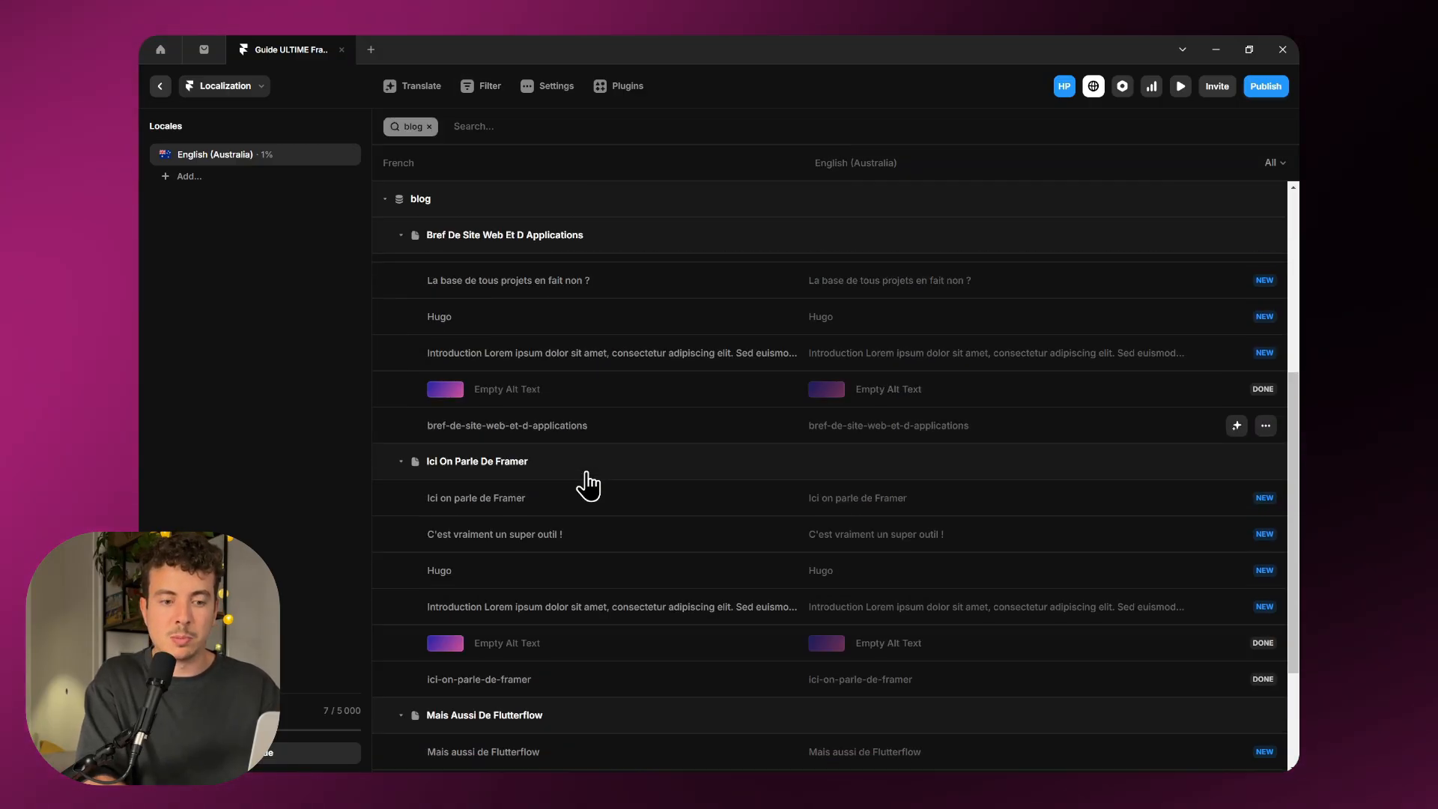
scroll(588, 483, "up", 7)
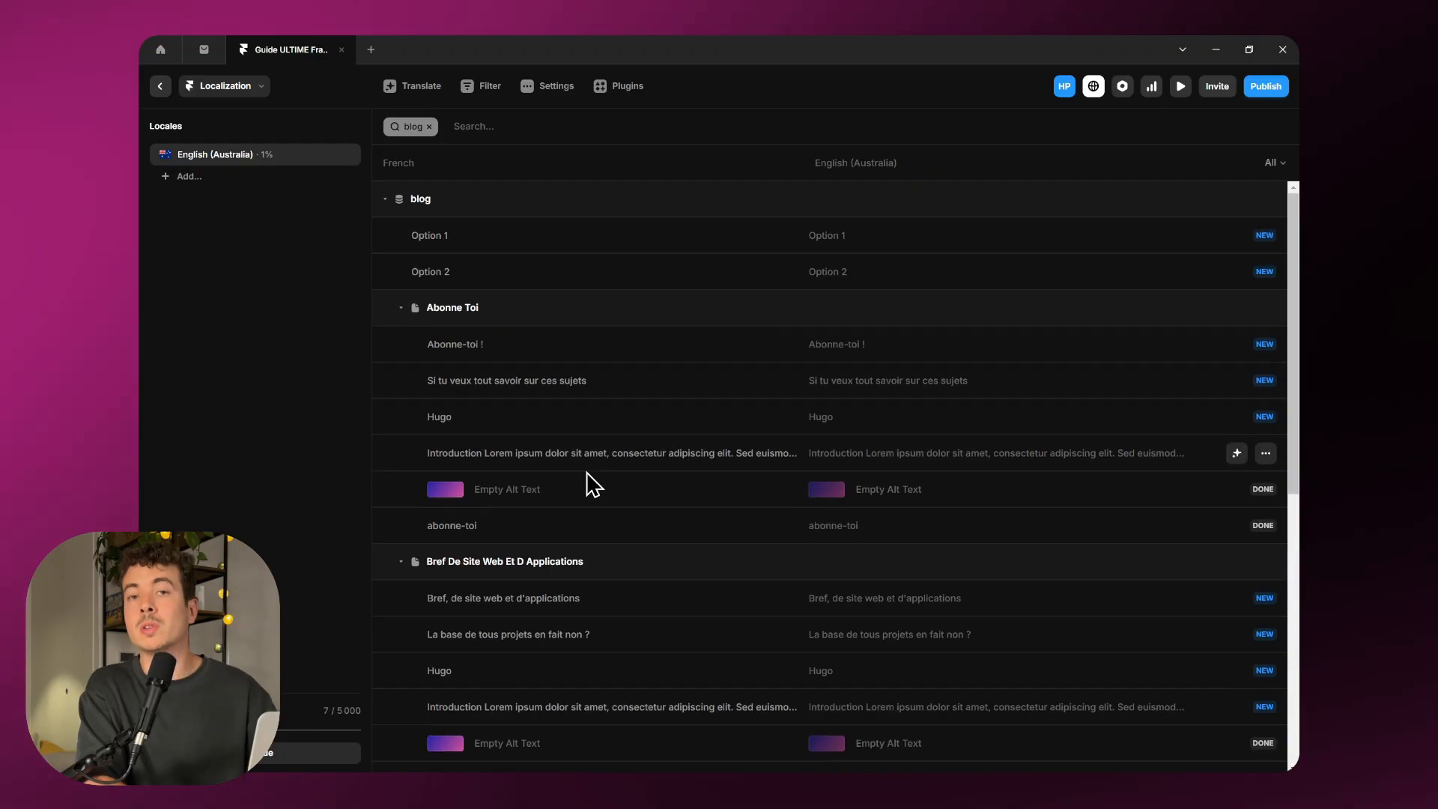
left_click(380, 198)
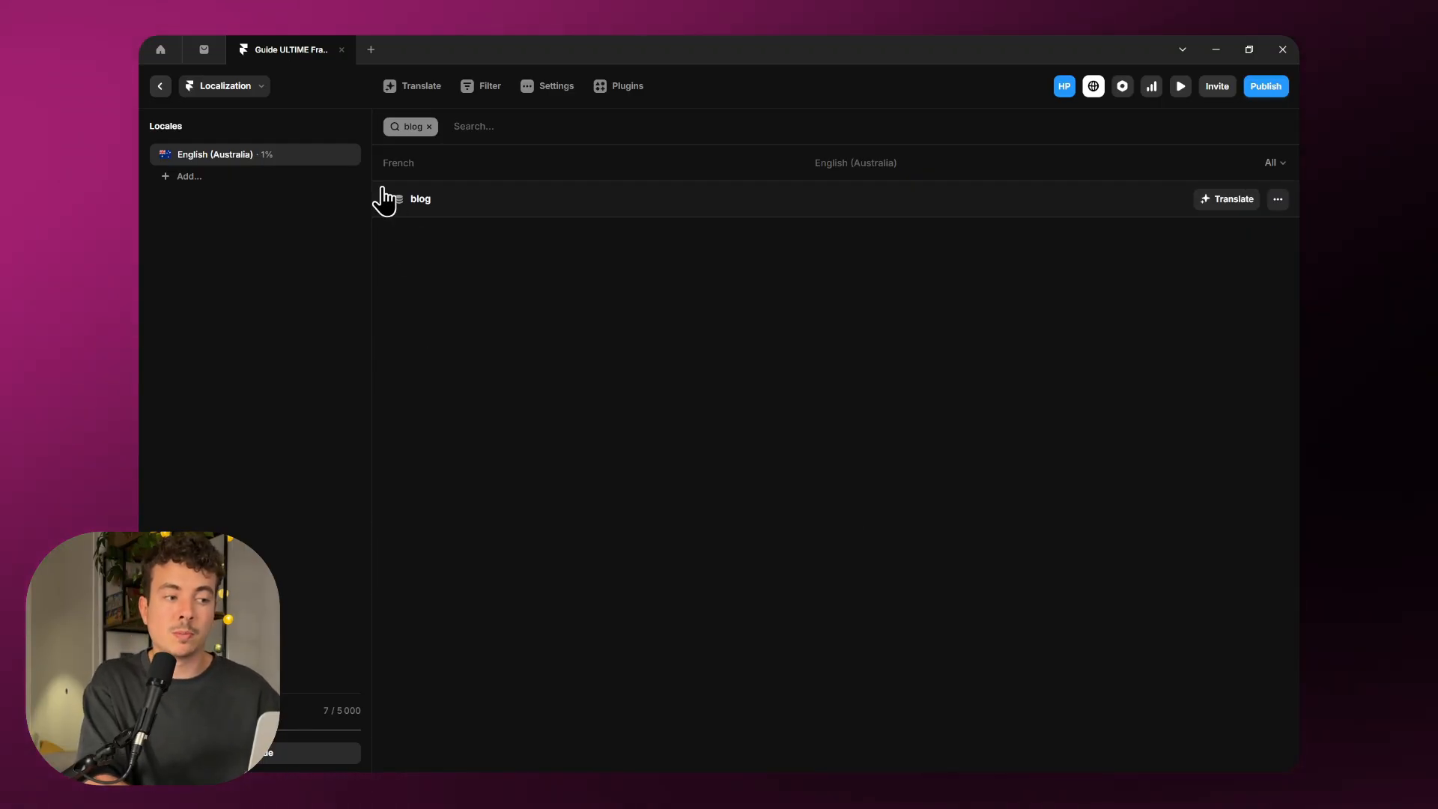
Step: Search for "abonne" within the expanded blog collection, and clear the search text
left_click(497, 128)
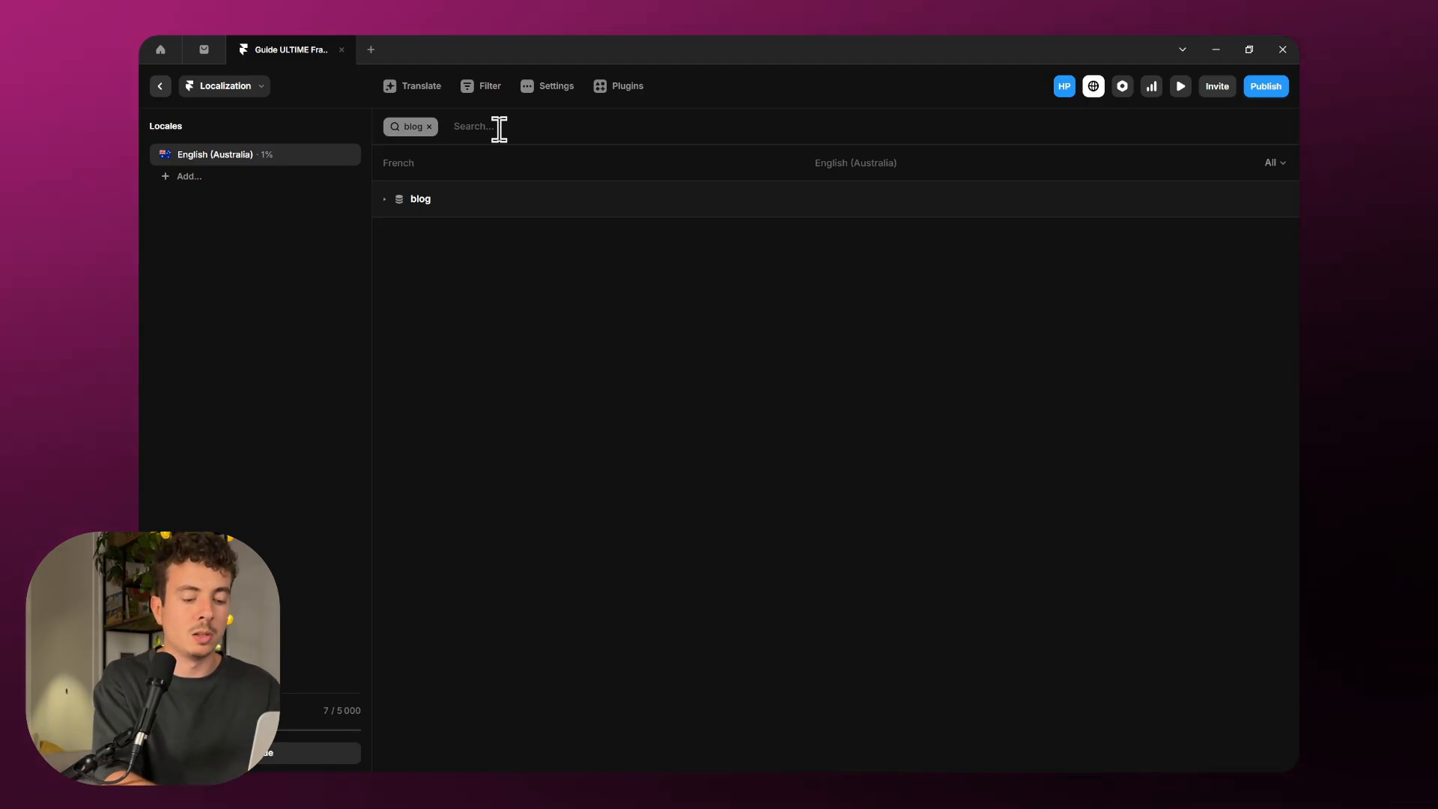
left_click(384, 199)
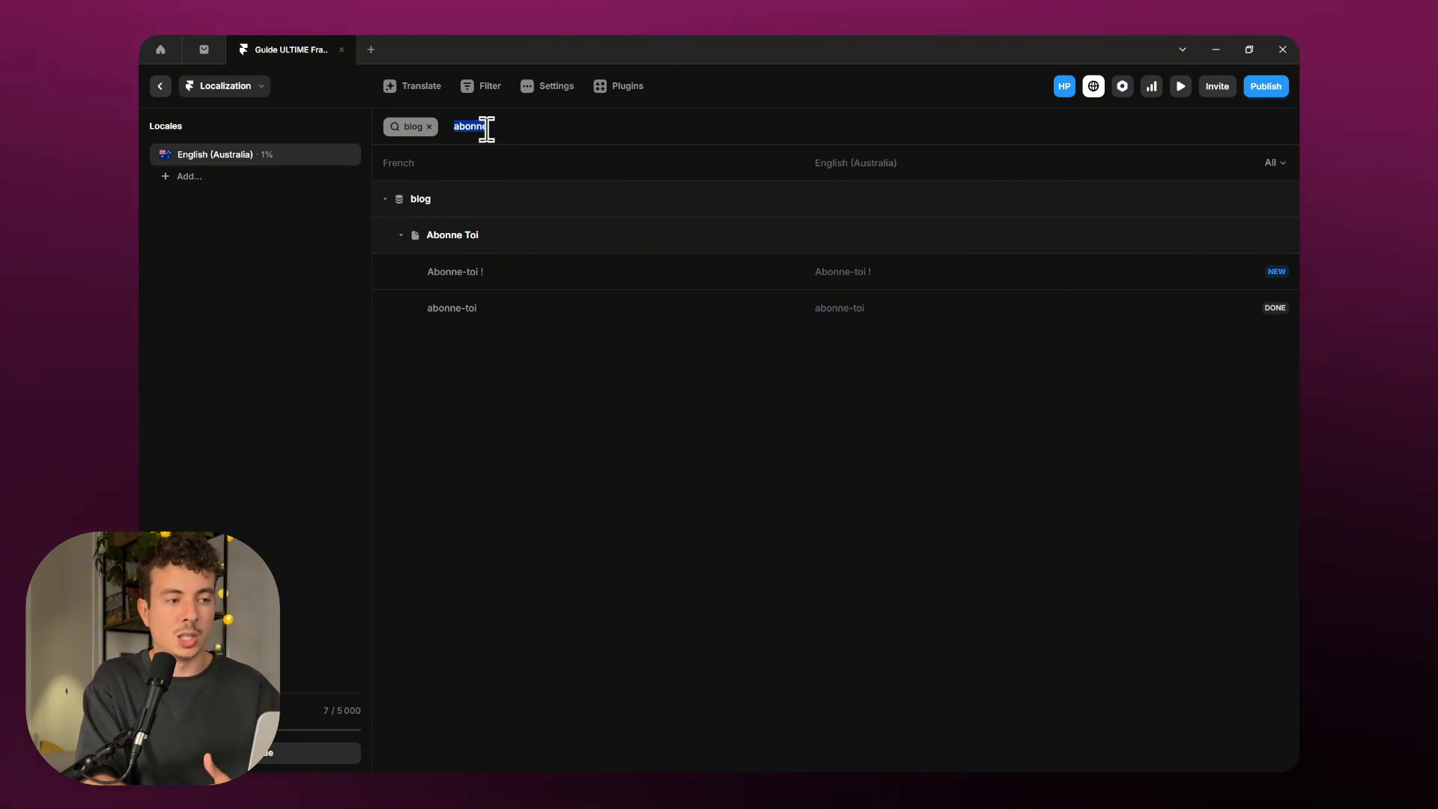
key("BackSpace")
Step: Filter the localization entries to the /chapitre-1-découverte/1.2 page, and remove the filter
left_click(483, 90)
left_click(701, 247)
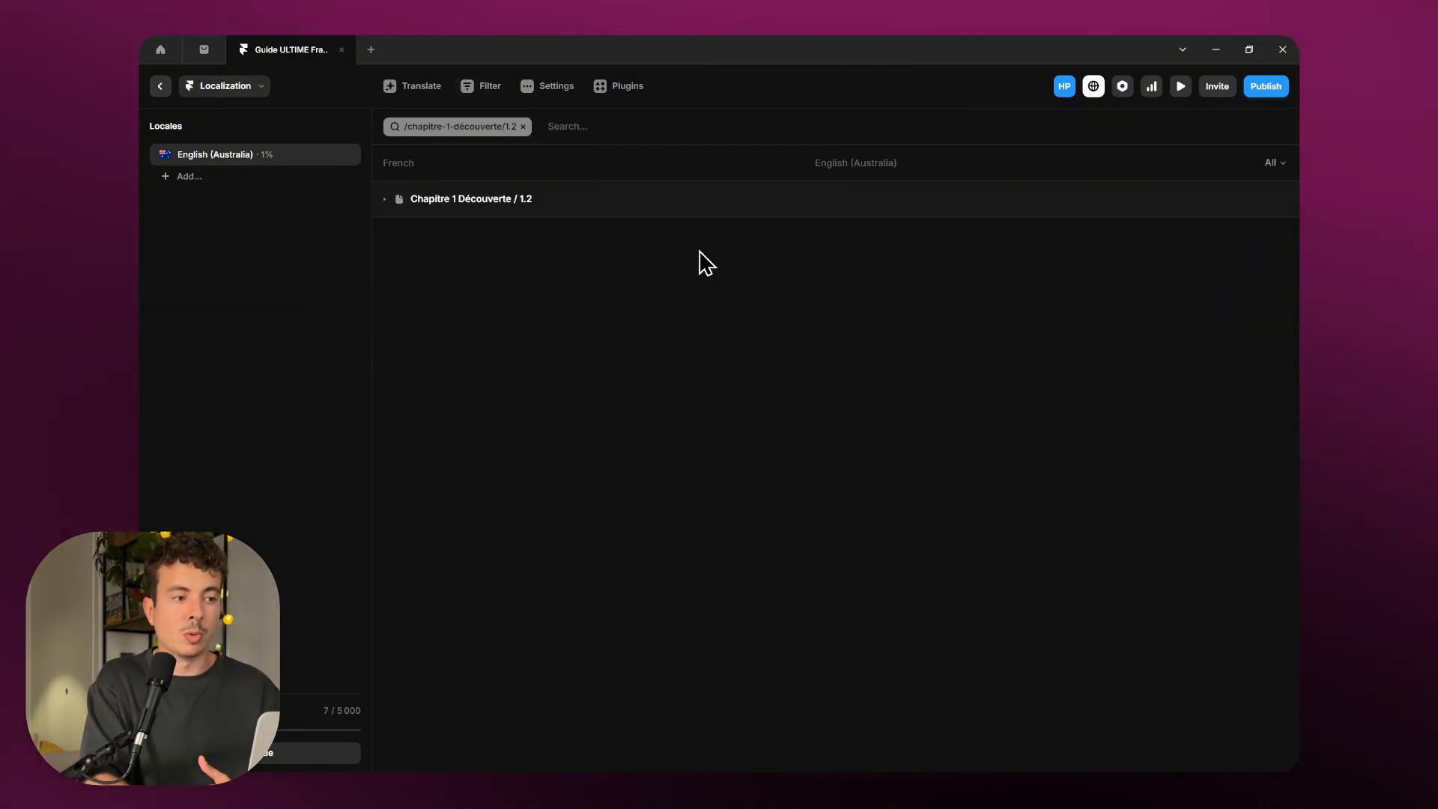
left_click(521, 126)
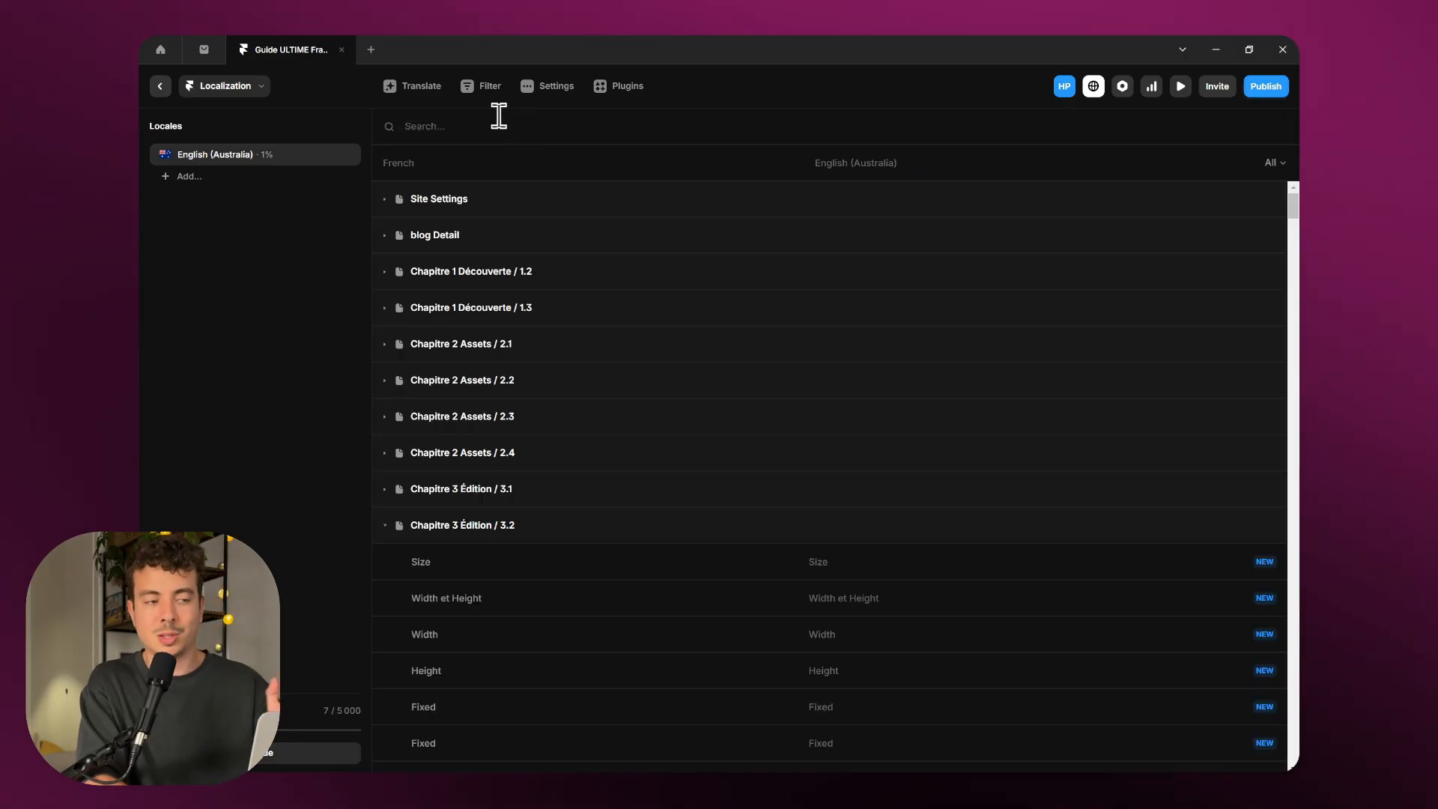
Step: View the English (Australia) locale settings, try to add another locale, and decline the plan upgrade
left_click(549, 86)
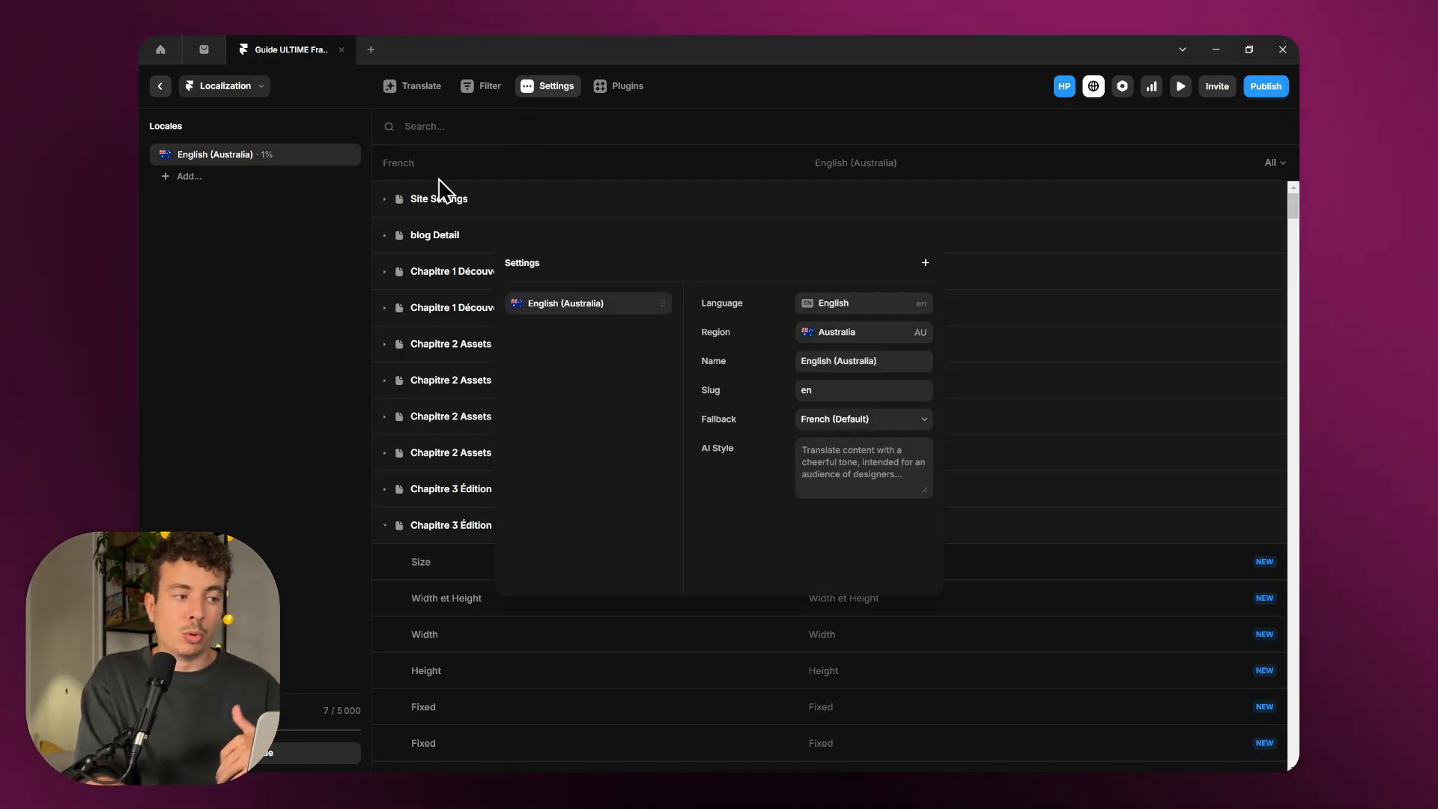
left_click(183, 176)
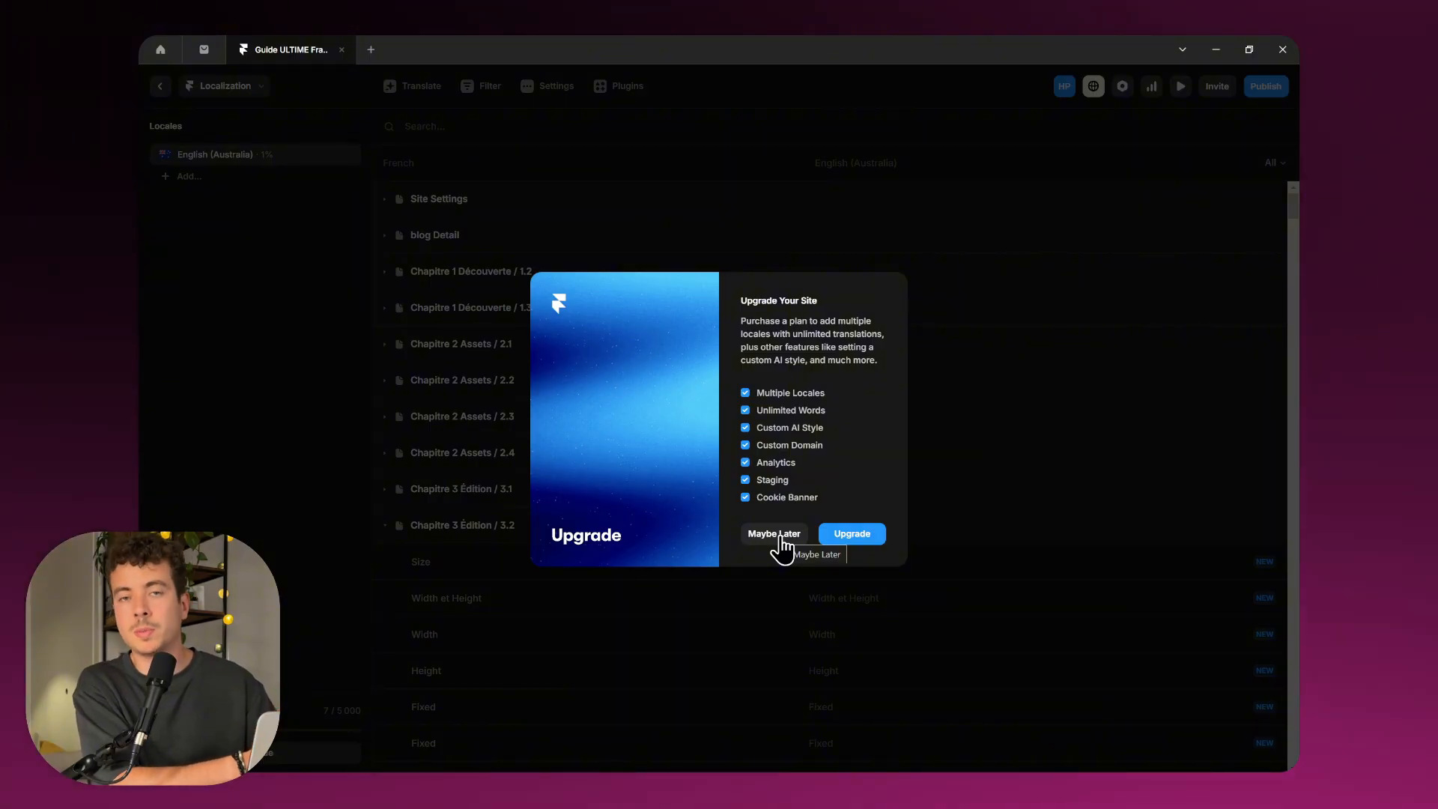
left_click(777, 534)
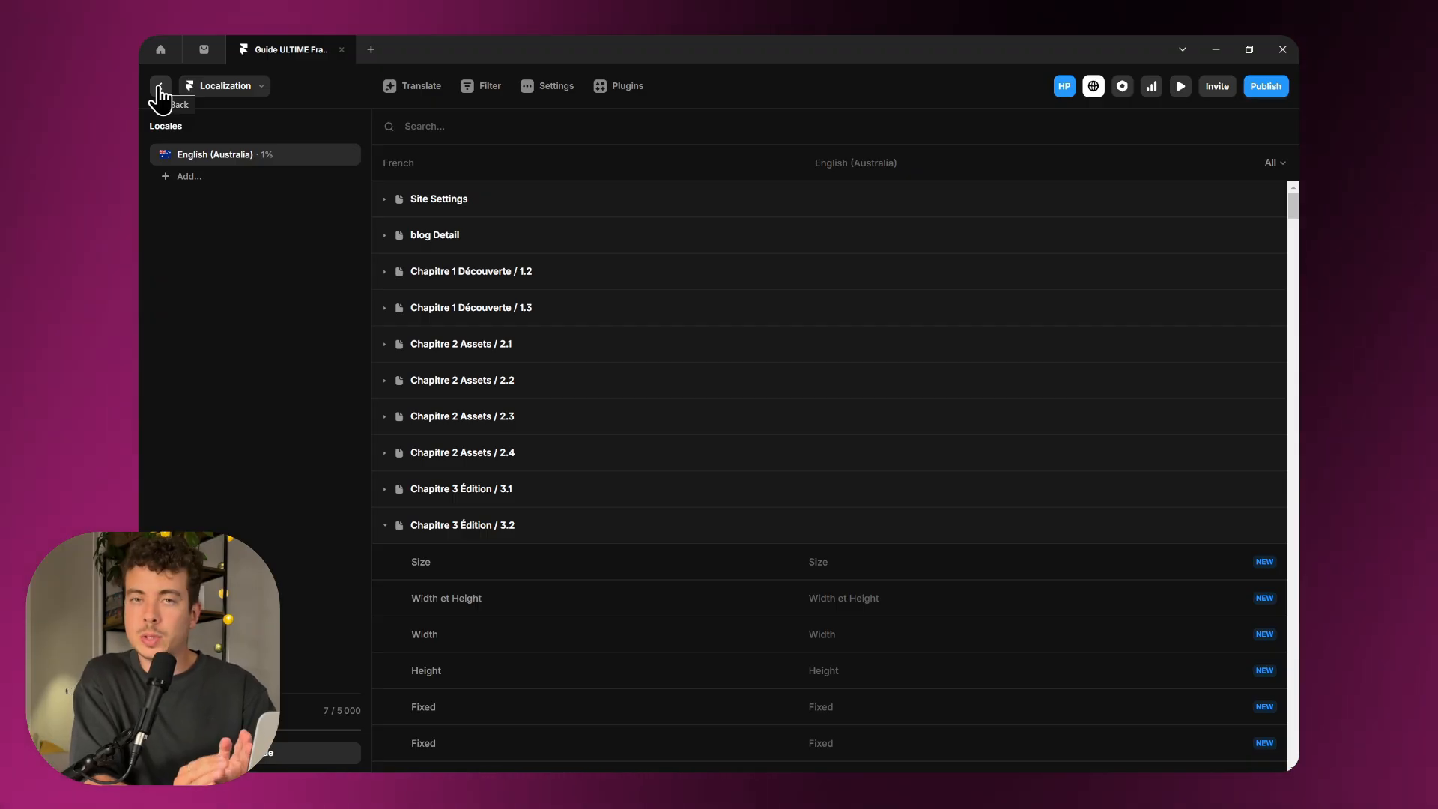
Step: Leave the localization view and open page /8.3 under /chapitre-8-bonus-et-publication on the canvas
left_click(159, 91)
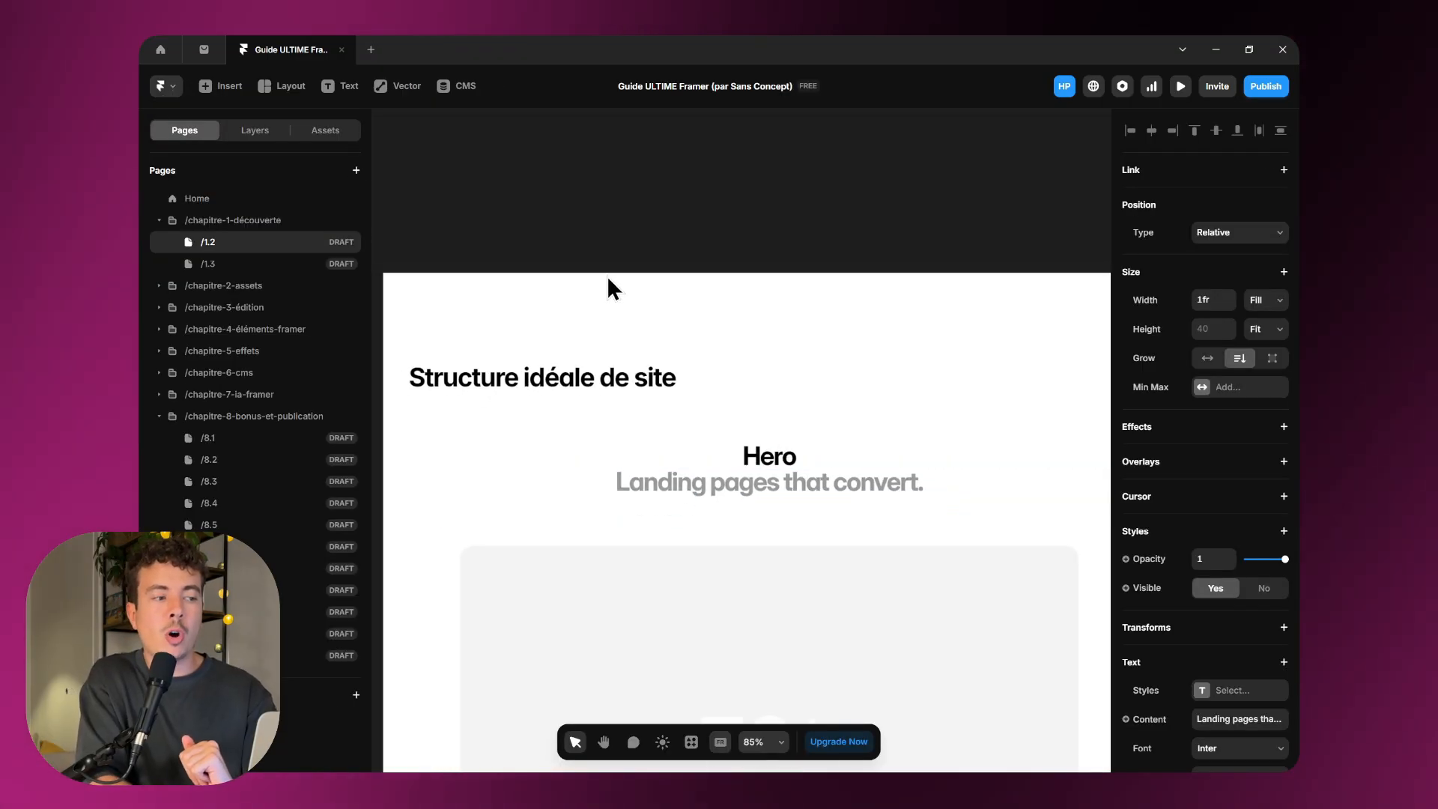
left_click(219, 483)
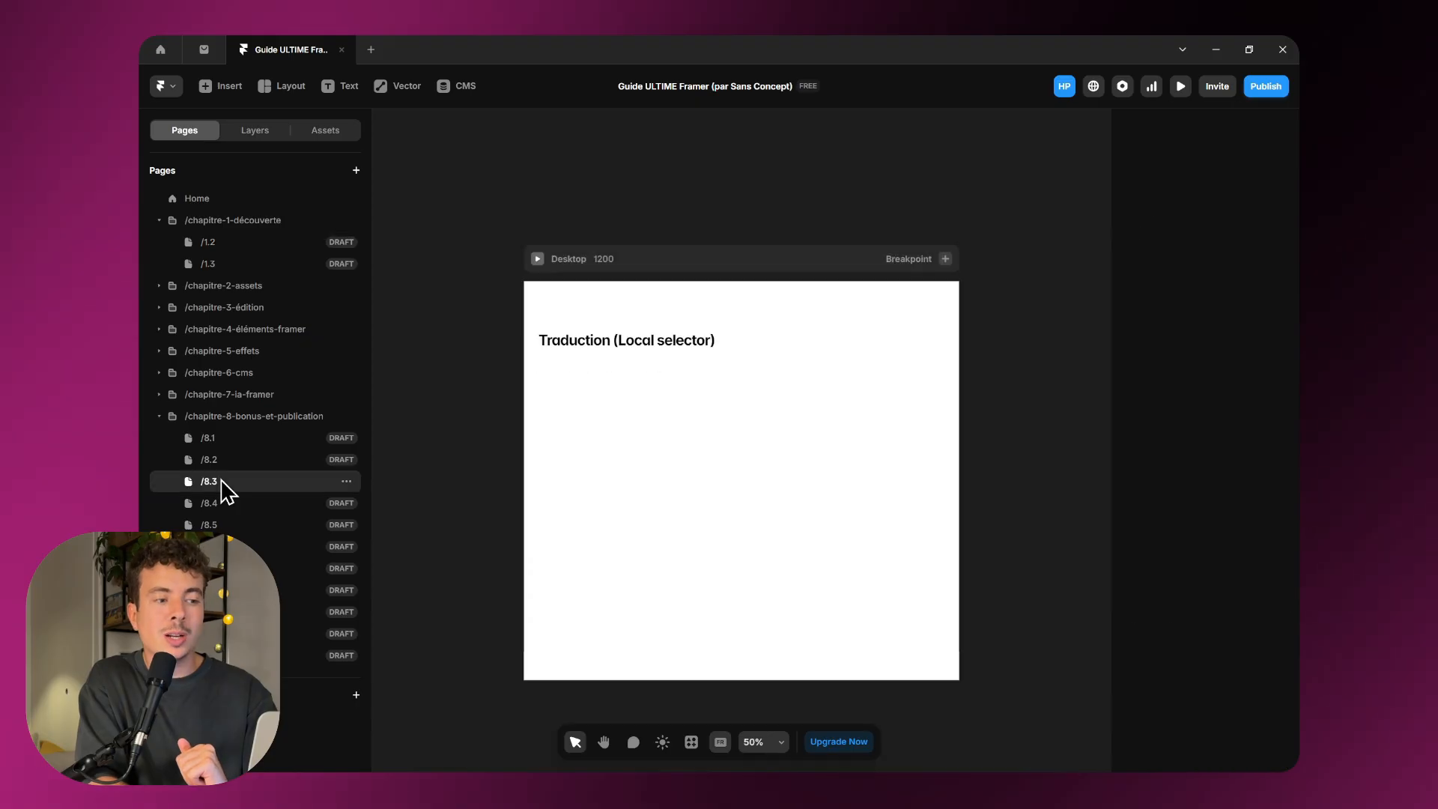
scroll(789, 410, "up", 2)
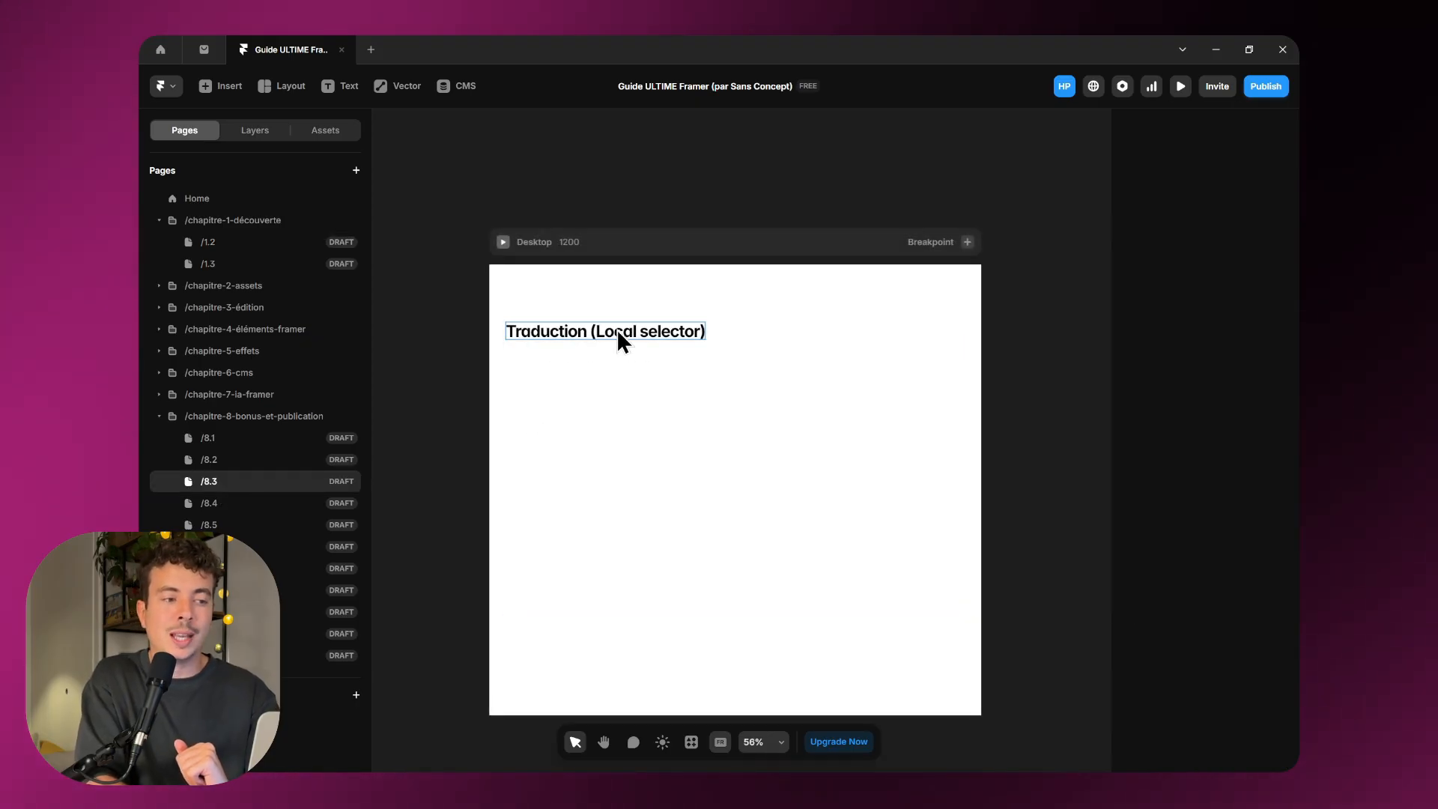
scroll(616, 330, "up", 3)
scroll(617, 329, "down", 2)
scroll(617, 329, "down", 1)
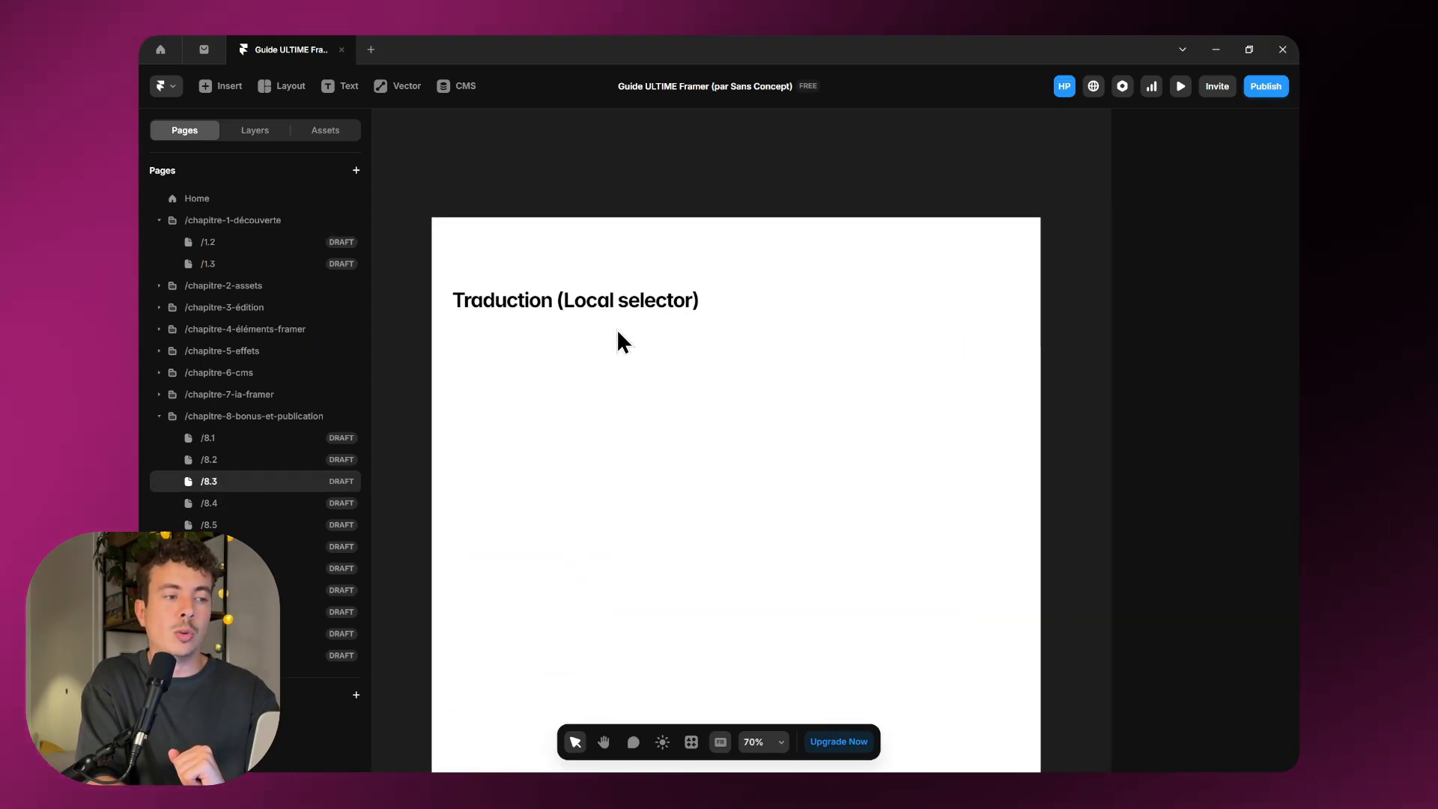
Step: Insert the interactive Locale Selector component above the "Traduction (Local selector)" heading in the Desktop frame
left_click(219, 90)
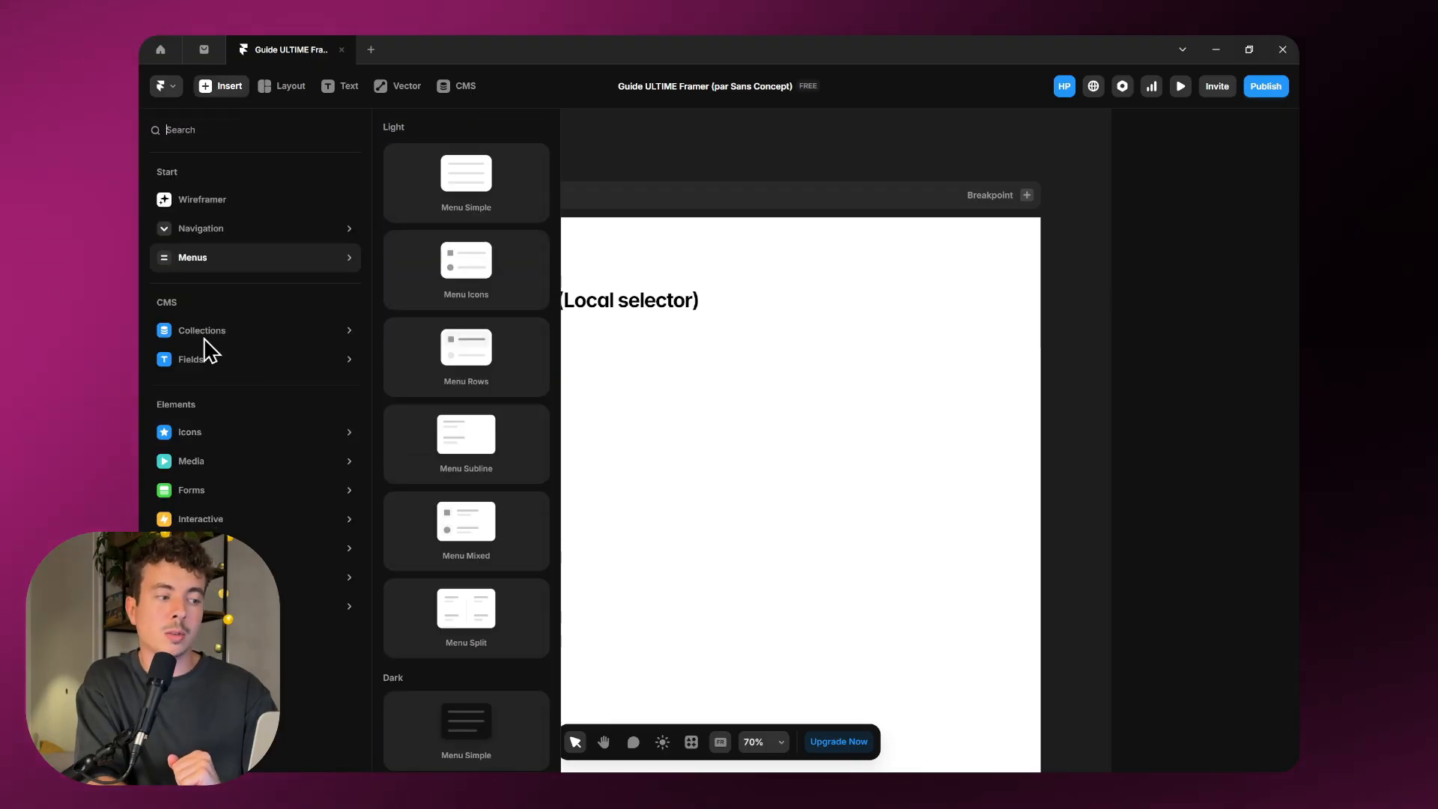
mouse_move(221, 528)
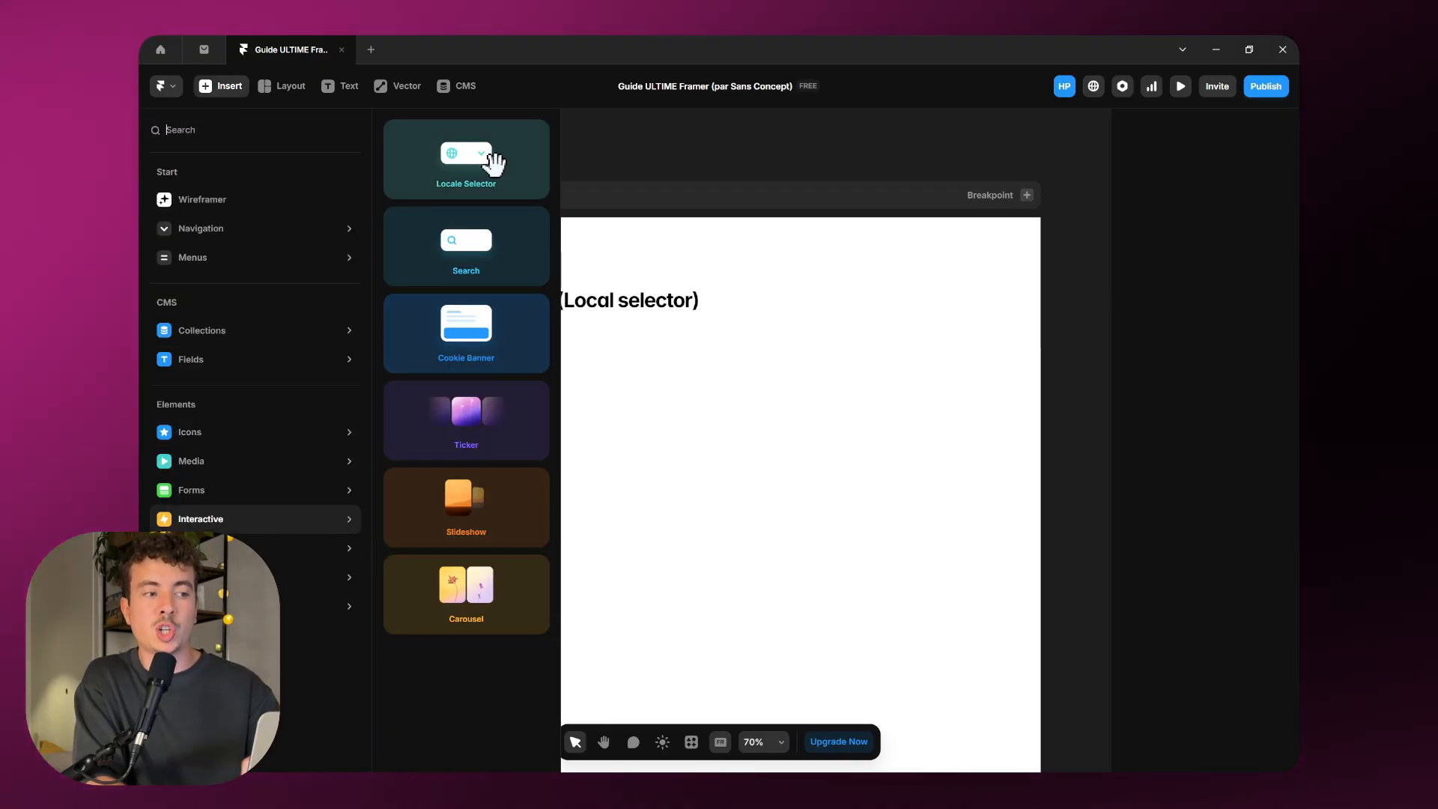
left_click_drag(538, 172, 883, 281)
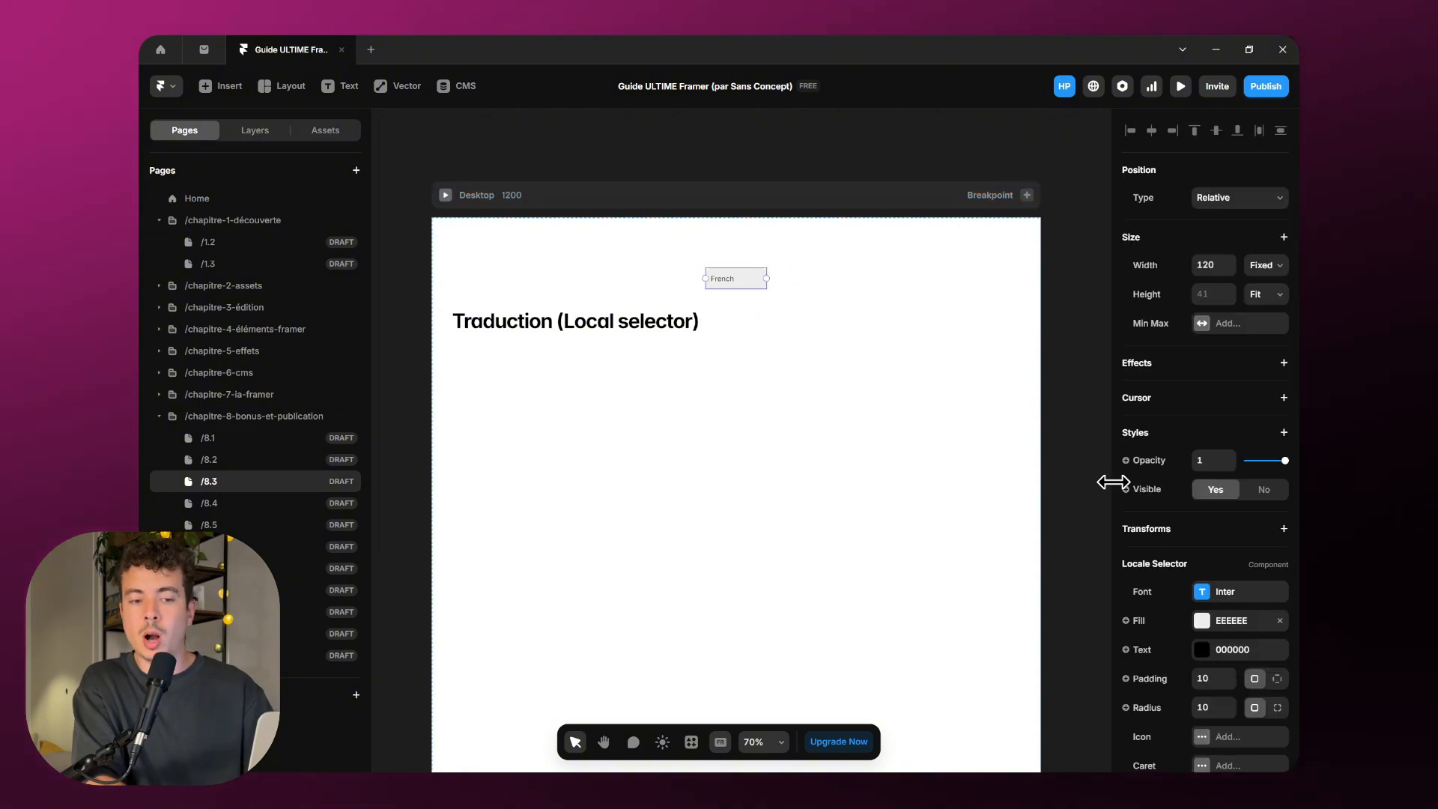
Step: Add a caret to the Locale Selector with the default icon, colour 000000 and size 12
scroll(1172, 572, "down", 1)
scroll(1172, 573, "down", 1)
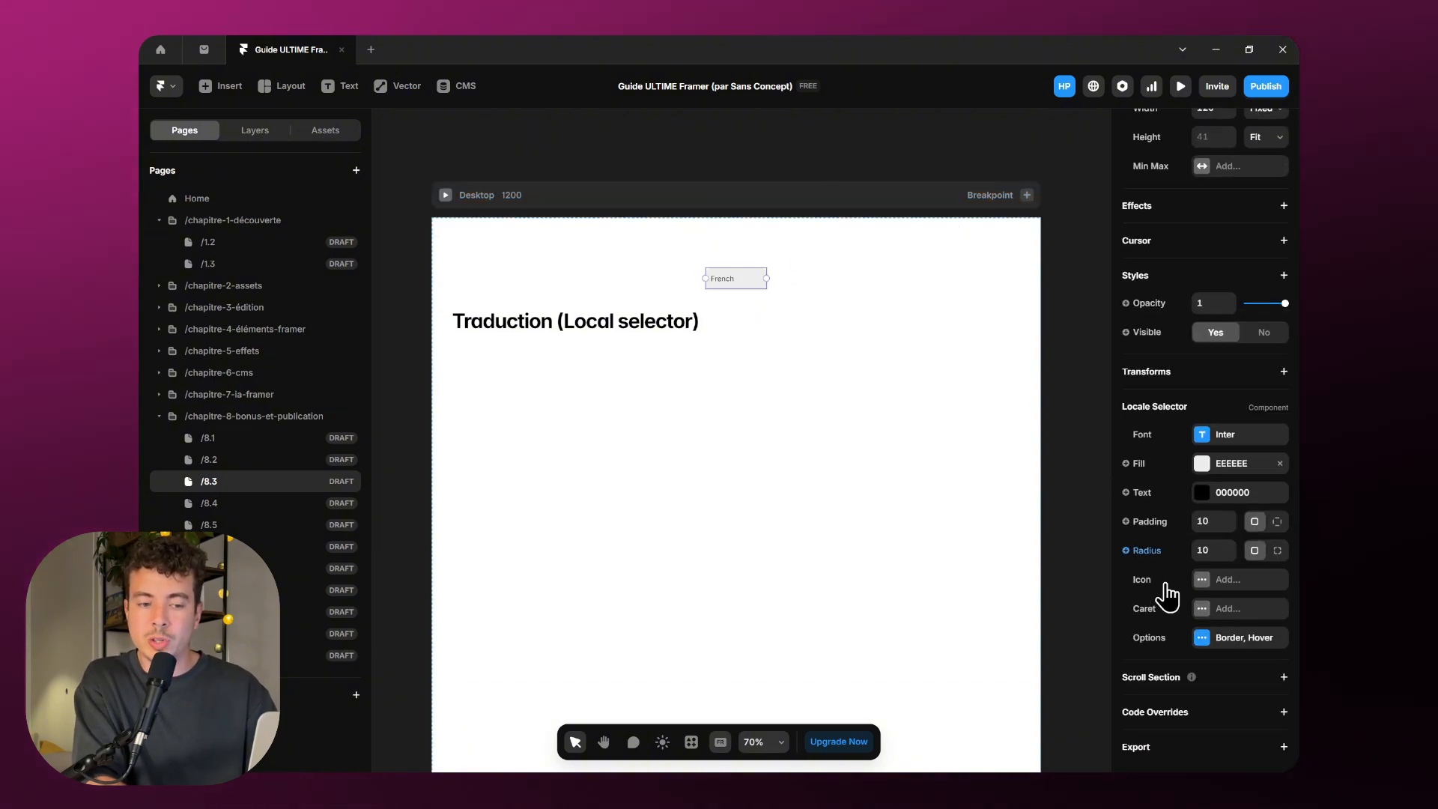
left_click(1219, 638)
left_click(1200, 609)
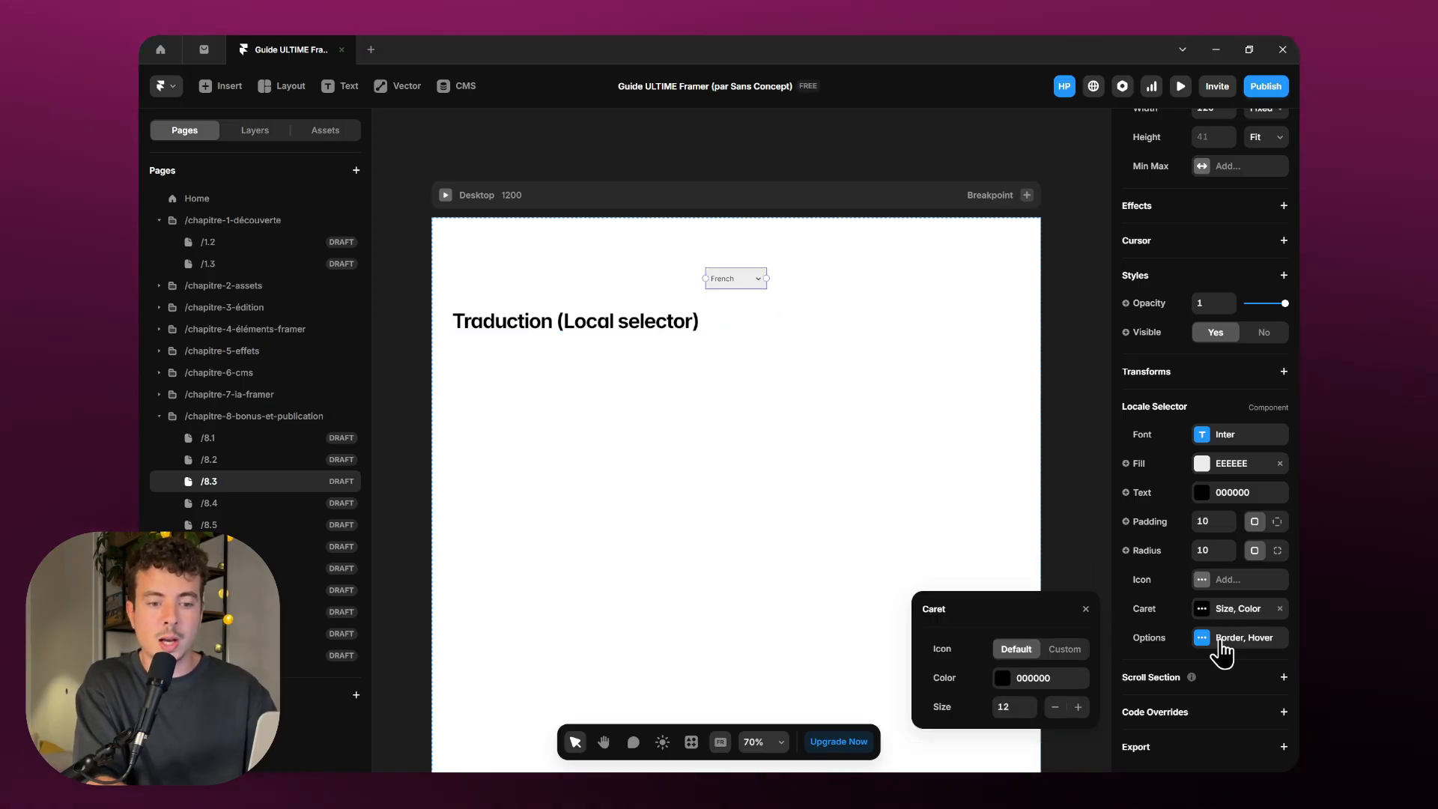
Step: Try hiding the Locale Selector's title, restore it, and view the focus options
left_click(1219, 638)
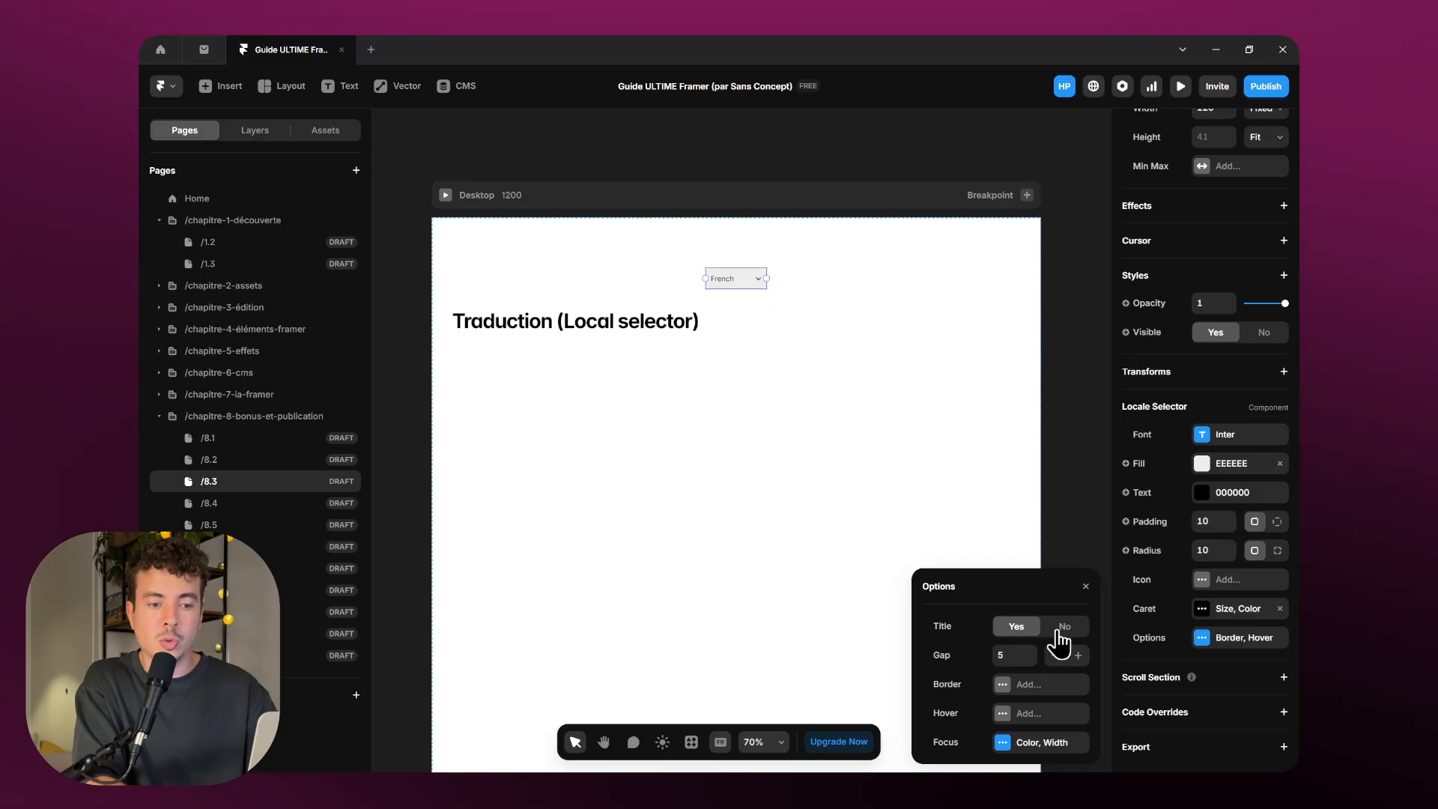
left_click(1062, 627)
left_click(1019, 627)
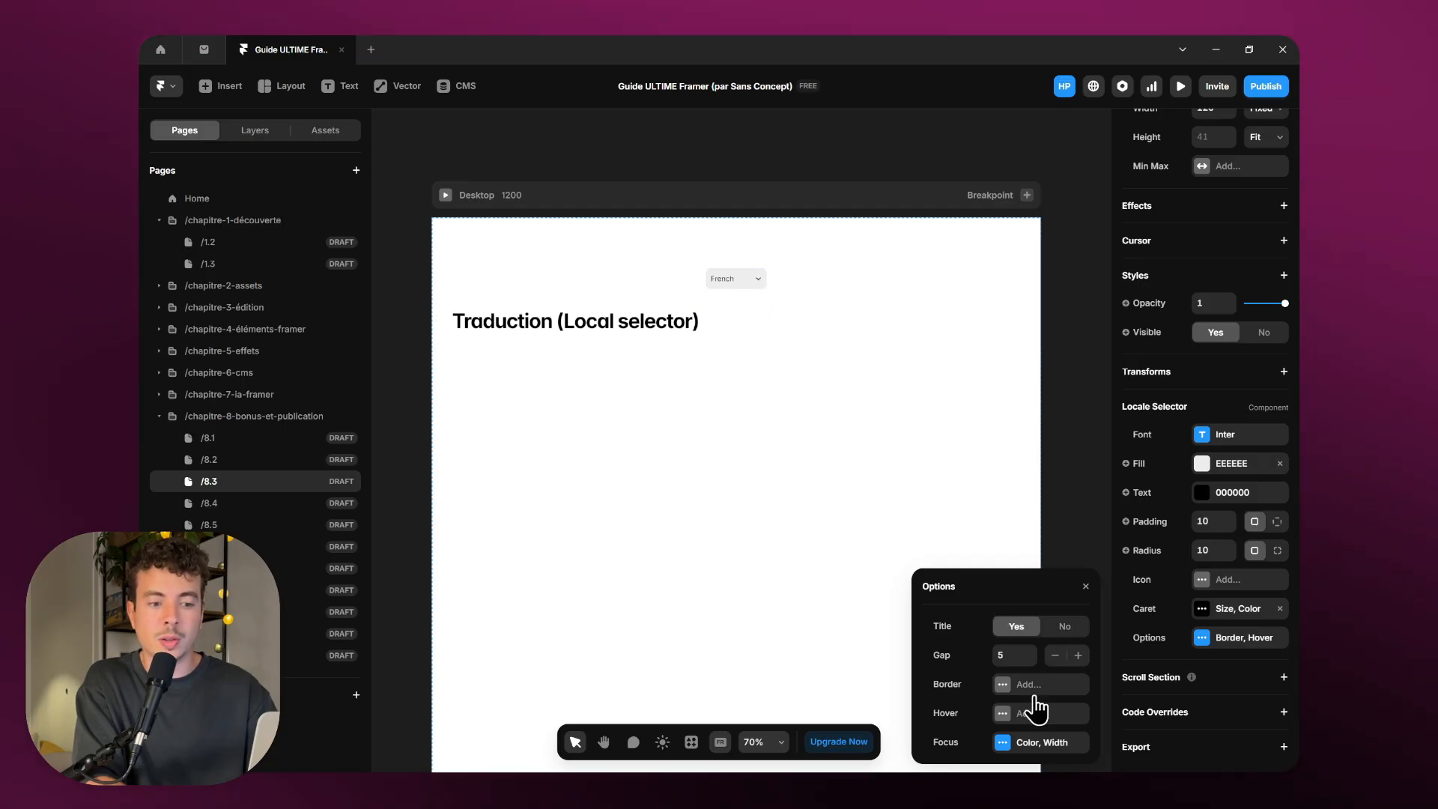
left_click(1026, 742)
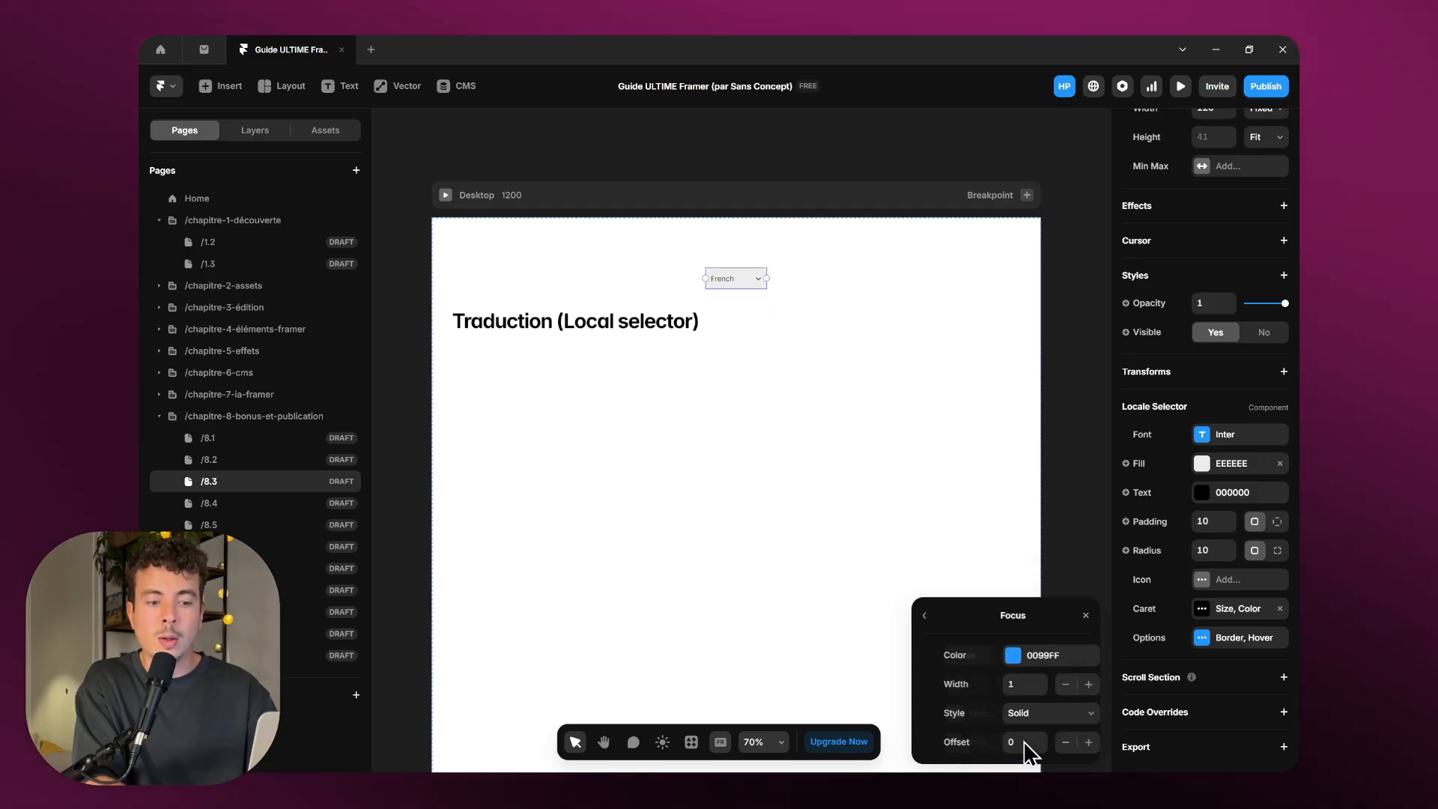
left_click(927, 631)
Step: Add an icon to the Locale Selector, try the Custom type, and keep Default with colour 000000 and size 18
left_click(1213, 580)
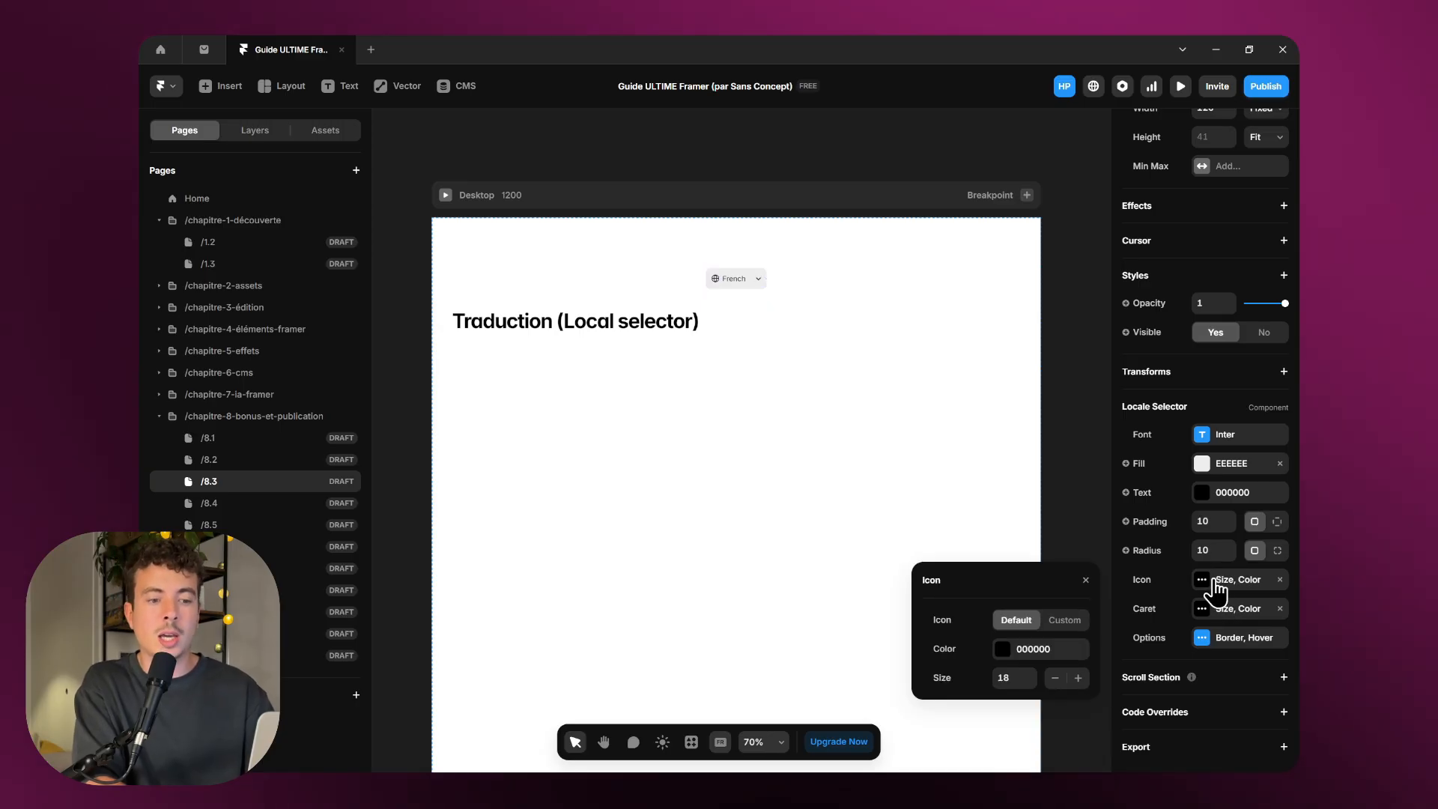
left_click(1065, 621)
left_click(1016, 621)
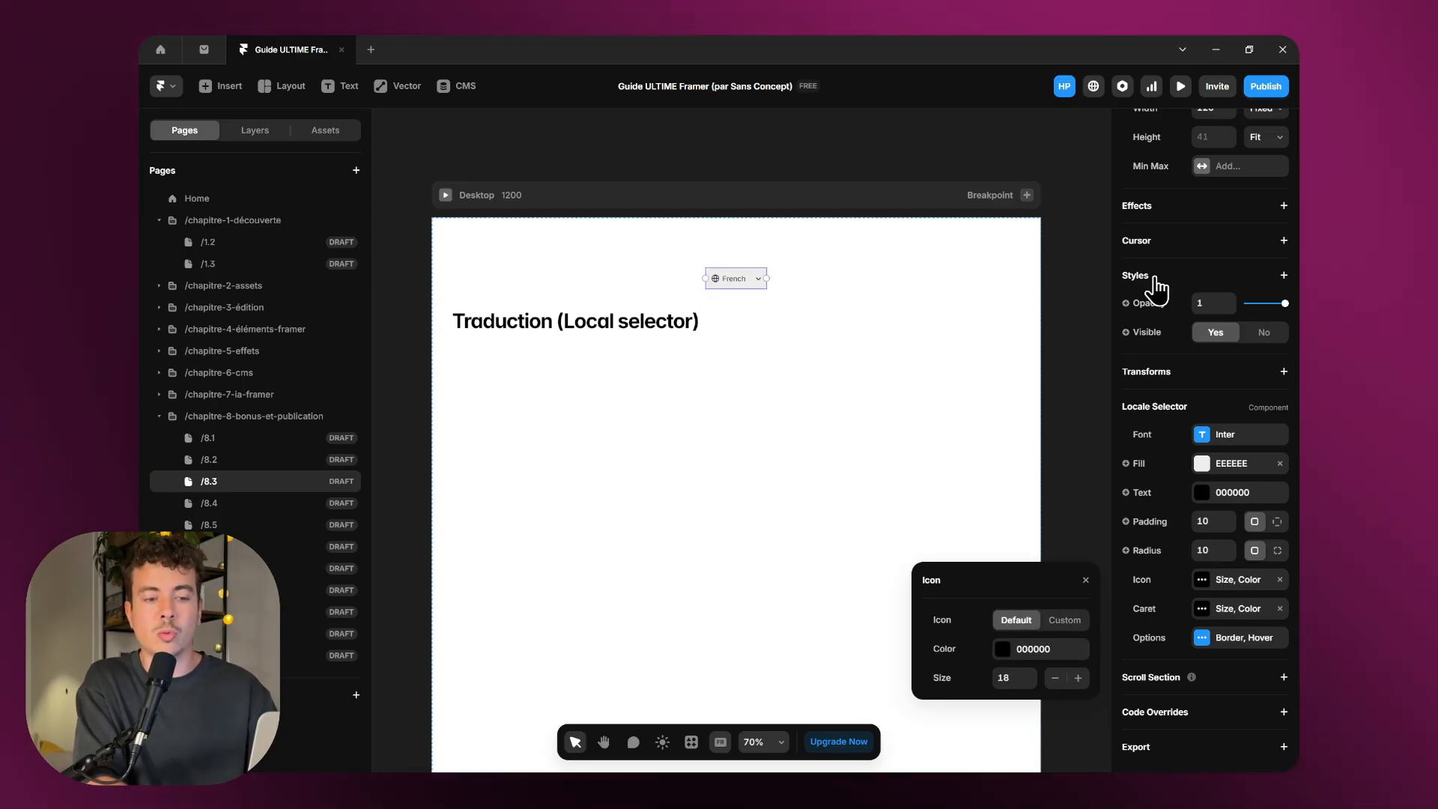
Step: Preview page /8.3, switch the Locale Selector to English (Australia) and back to French, and return to the canvas
left_click(1069, 267)
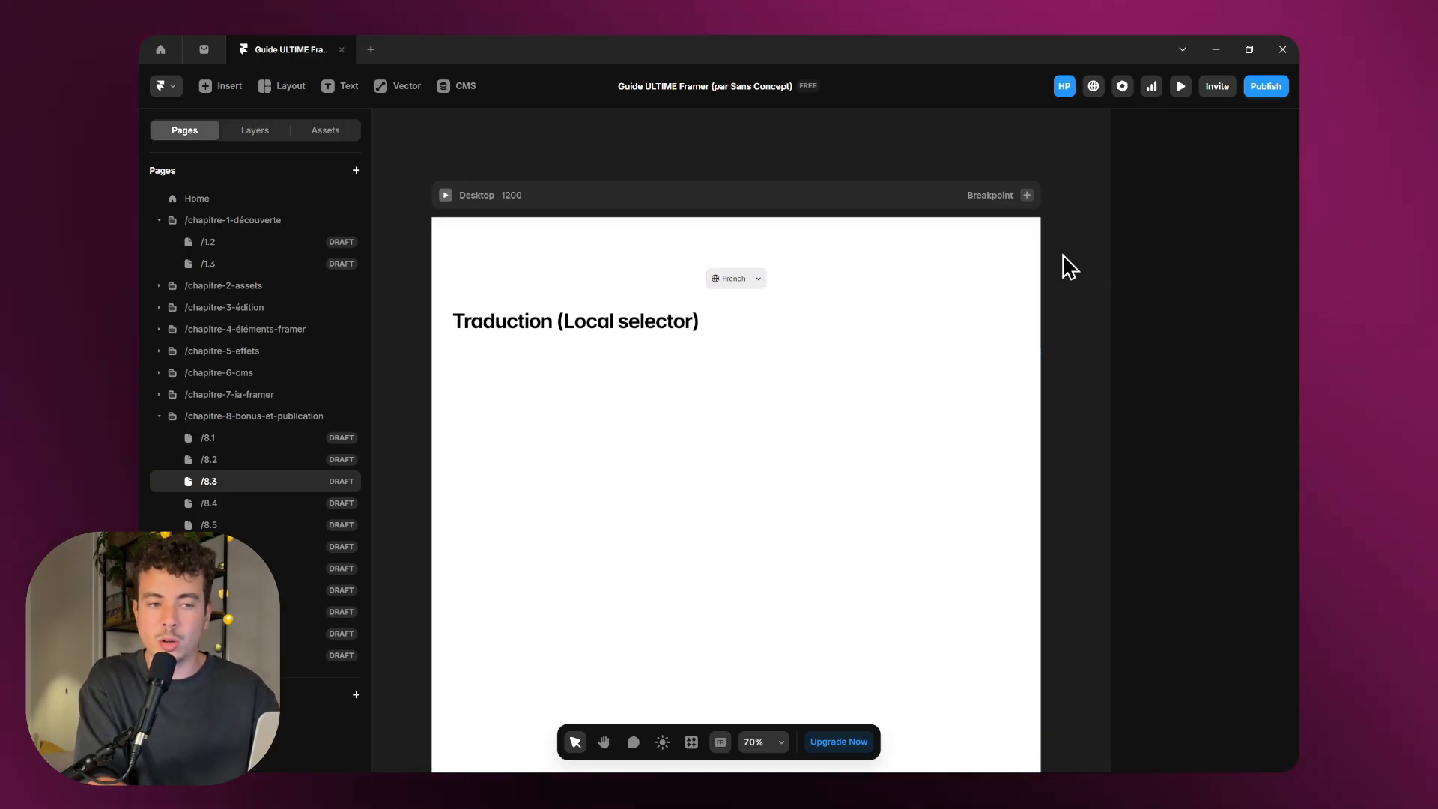
left_click(446, 195)
left_click(739, 212)
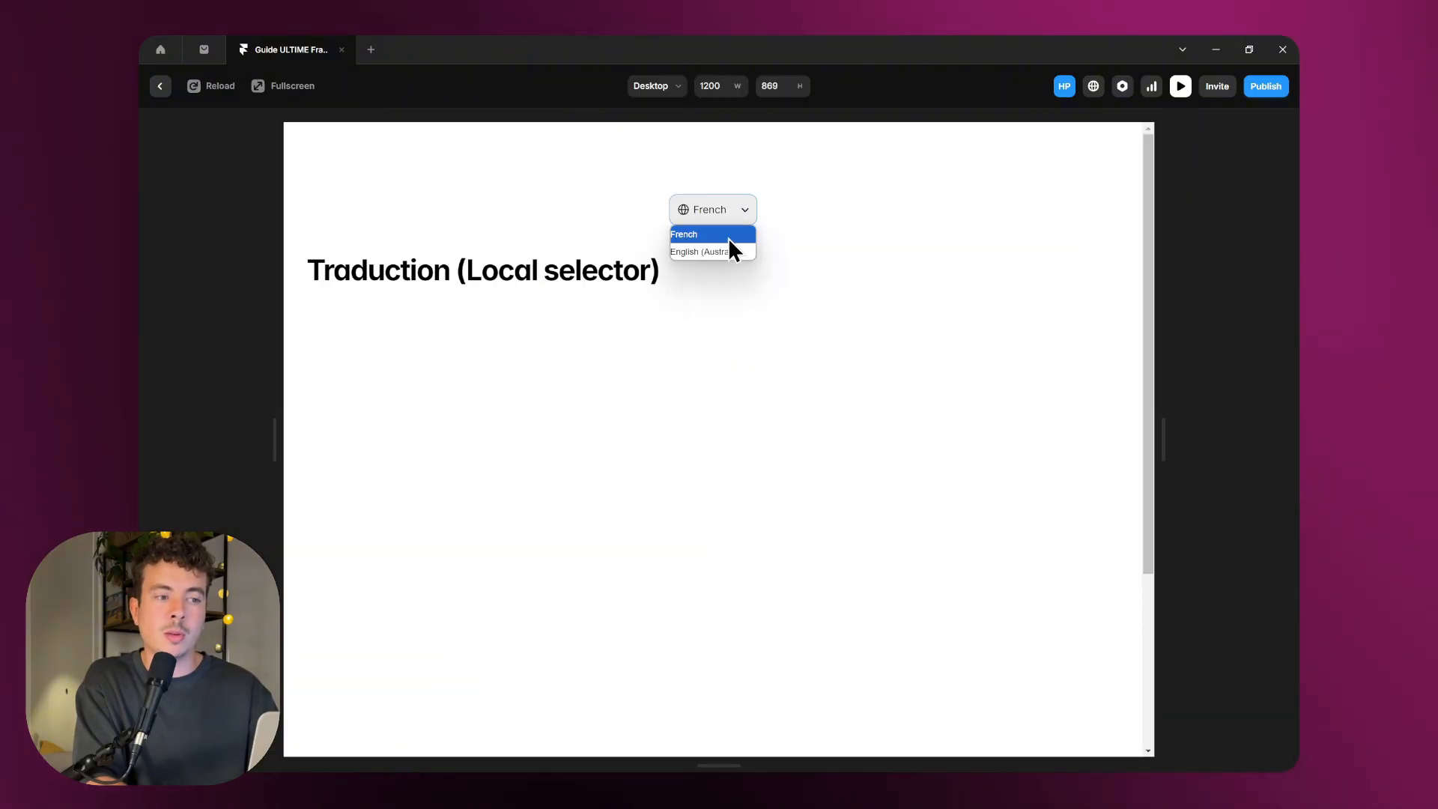
left_click(715, 251)
left_click(731, 218)
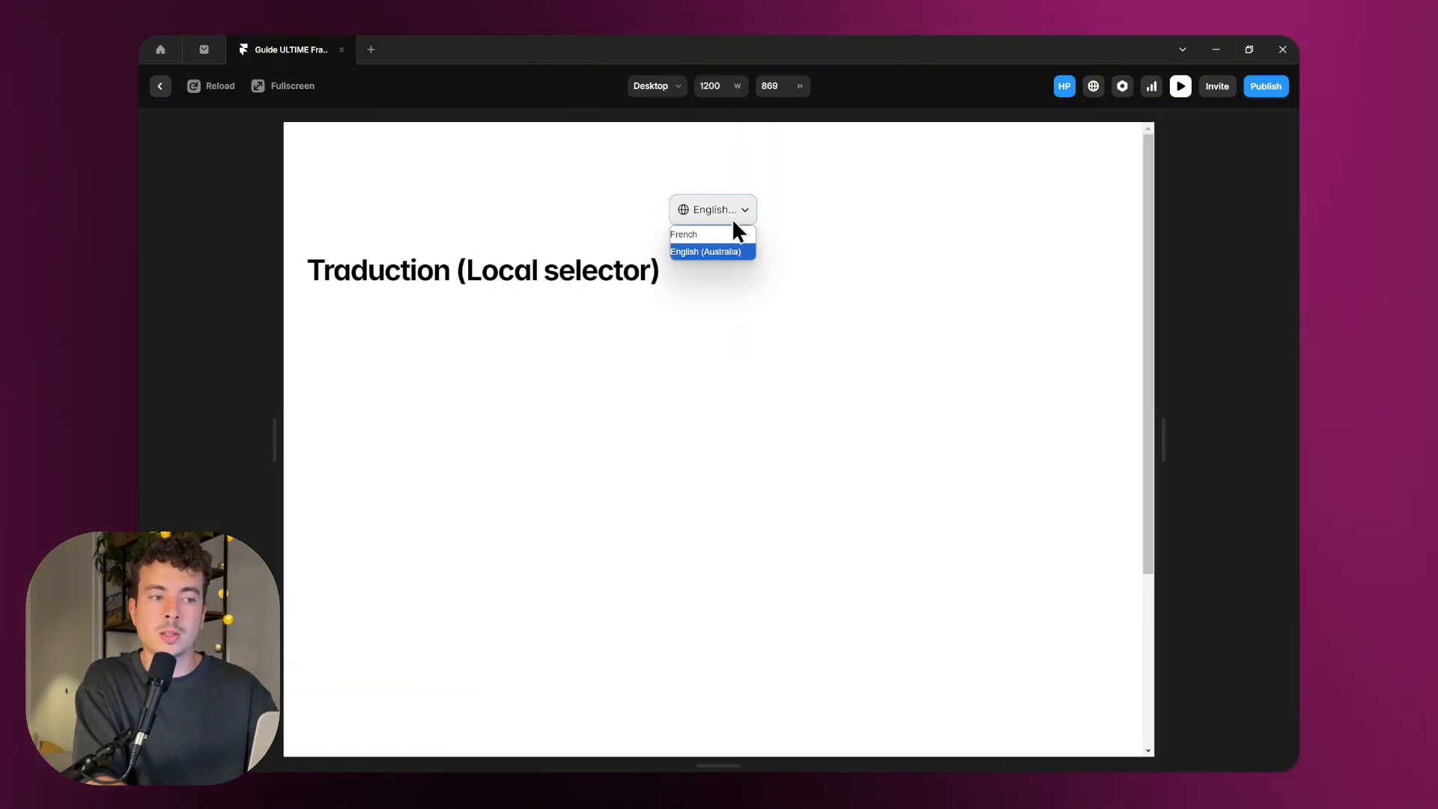
left_click(729, 233)
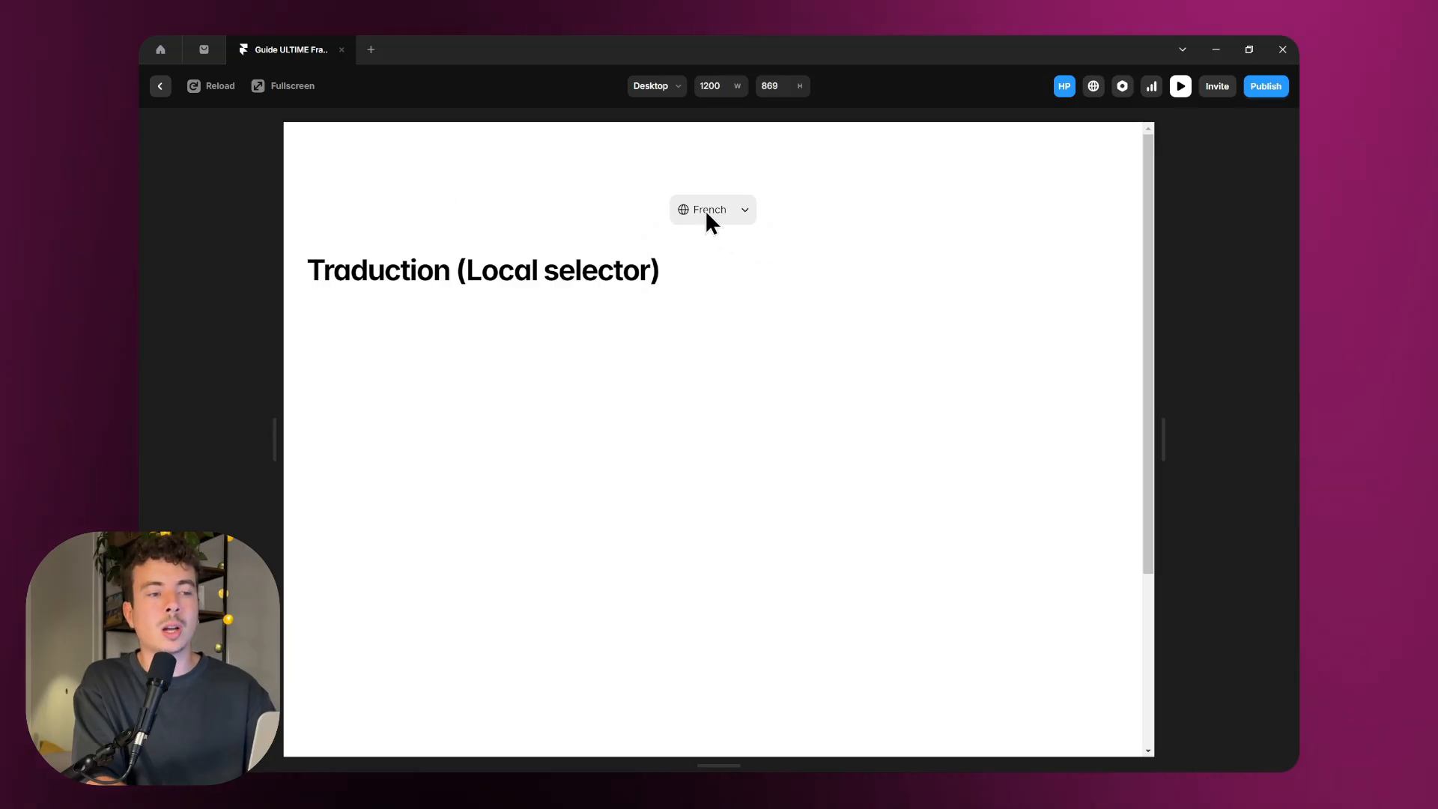
left_click(159, 86)
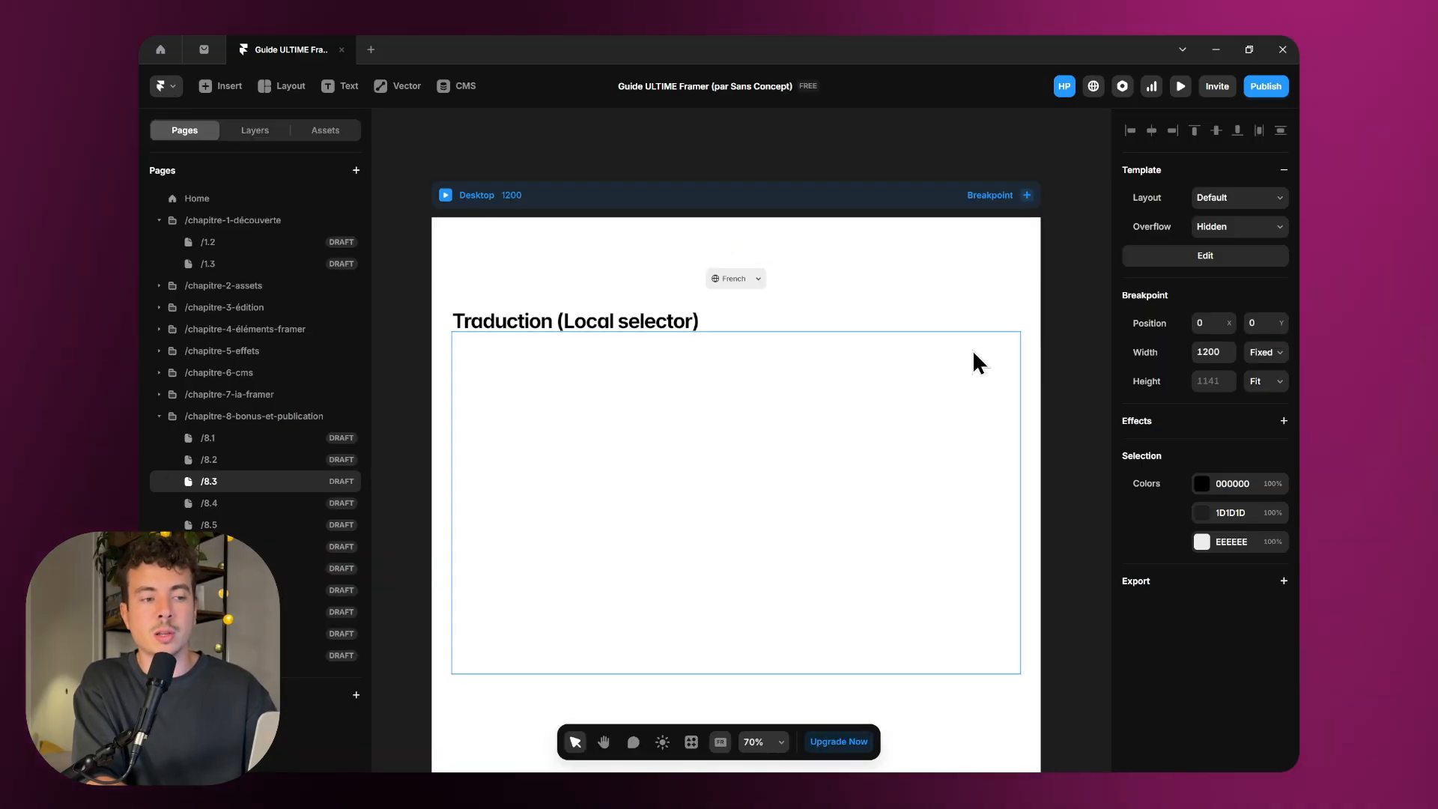
Step: Copy the Locale Selector from page /8.3 to the Home page and place it above the "Le guide ULTIME pour maîtriser Framer" section
left_click(725, 281)
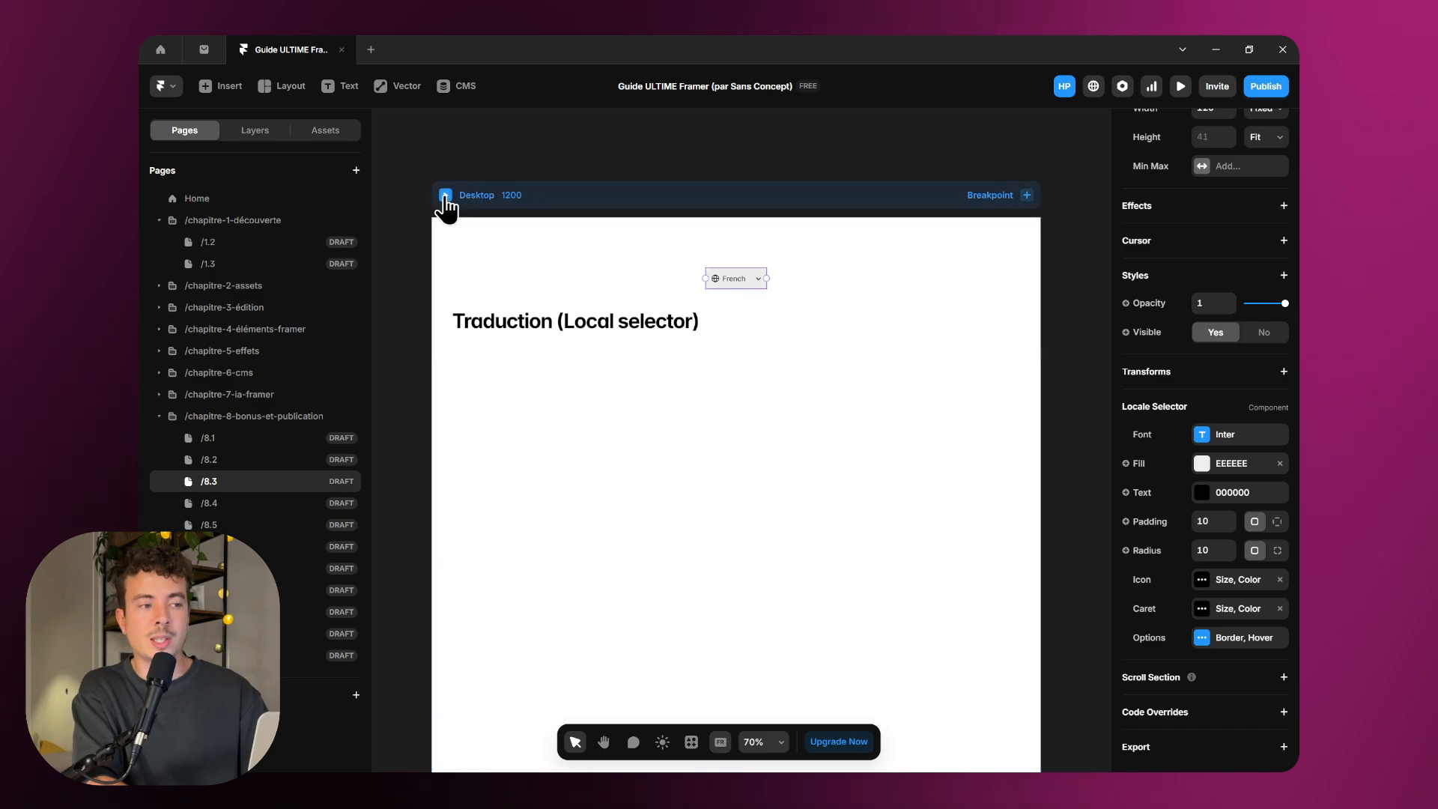
left_click(564, 329)
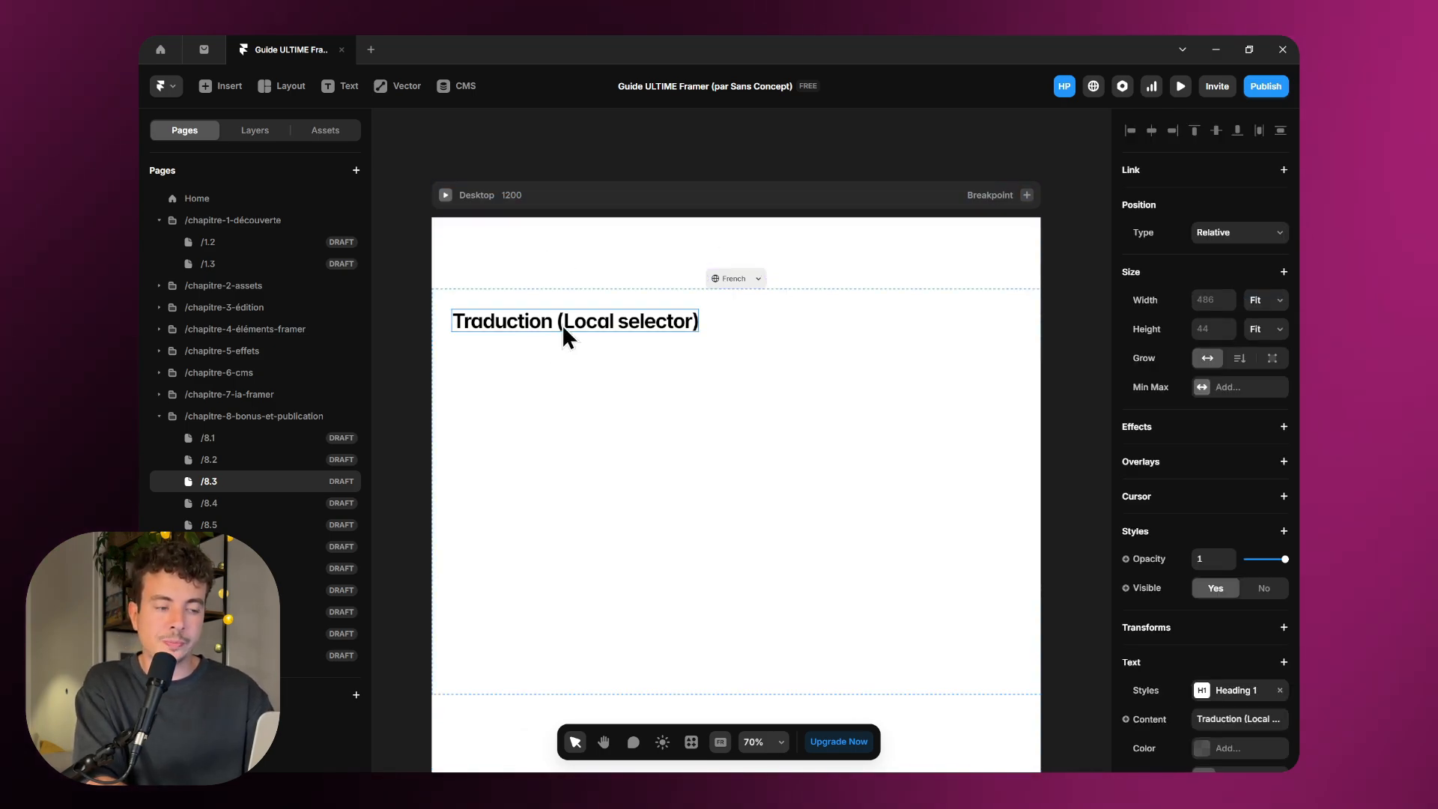
left_click(740, 280)
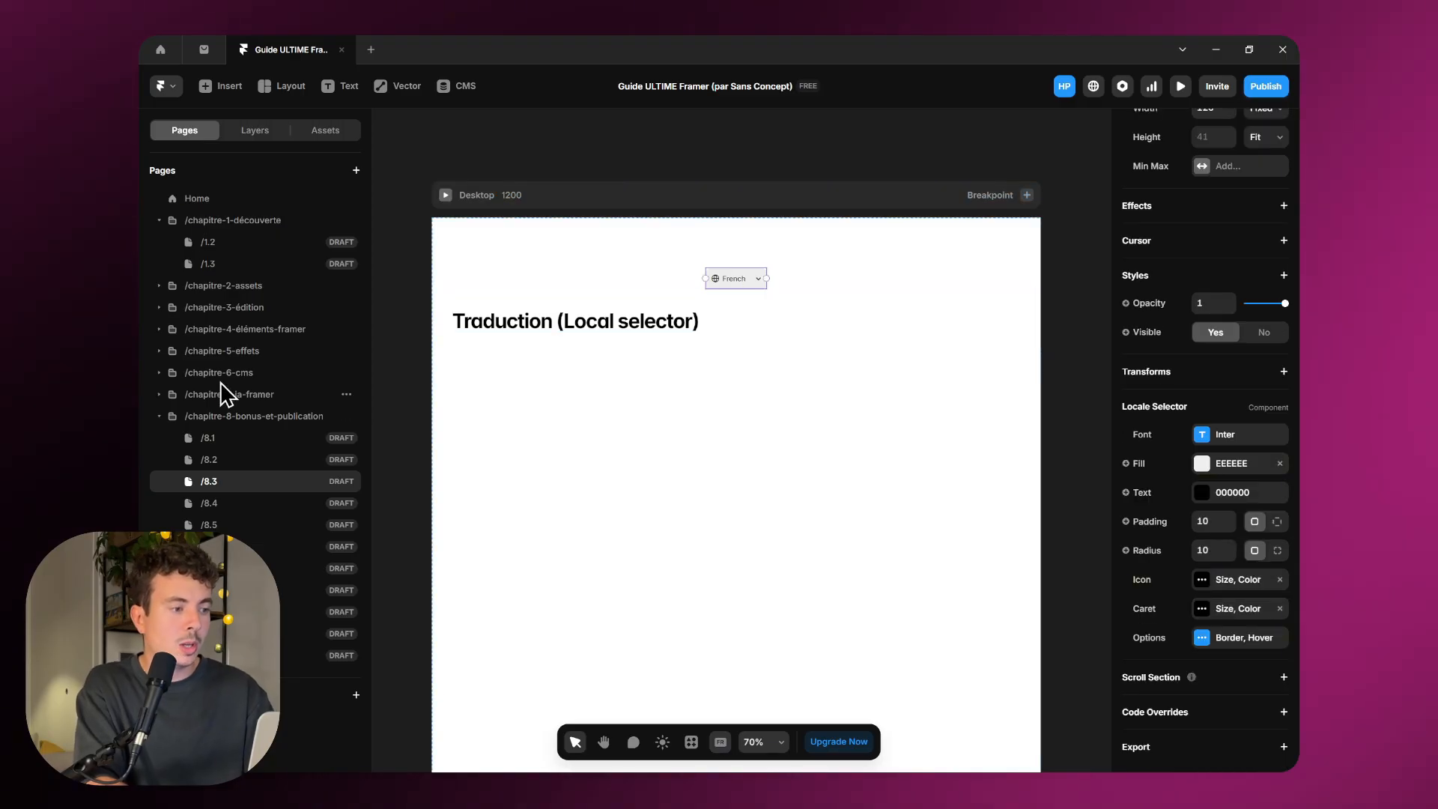
left_click(214, 271)
left_click(207, 241)
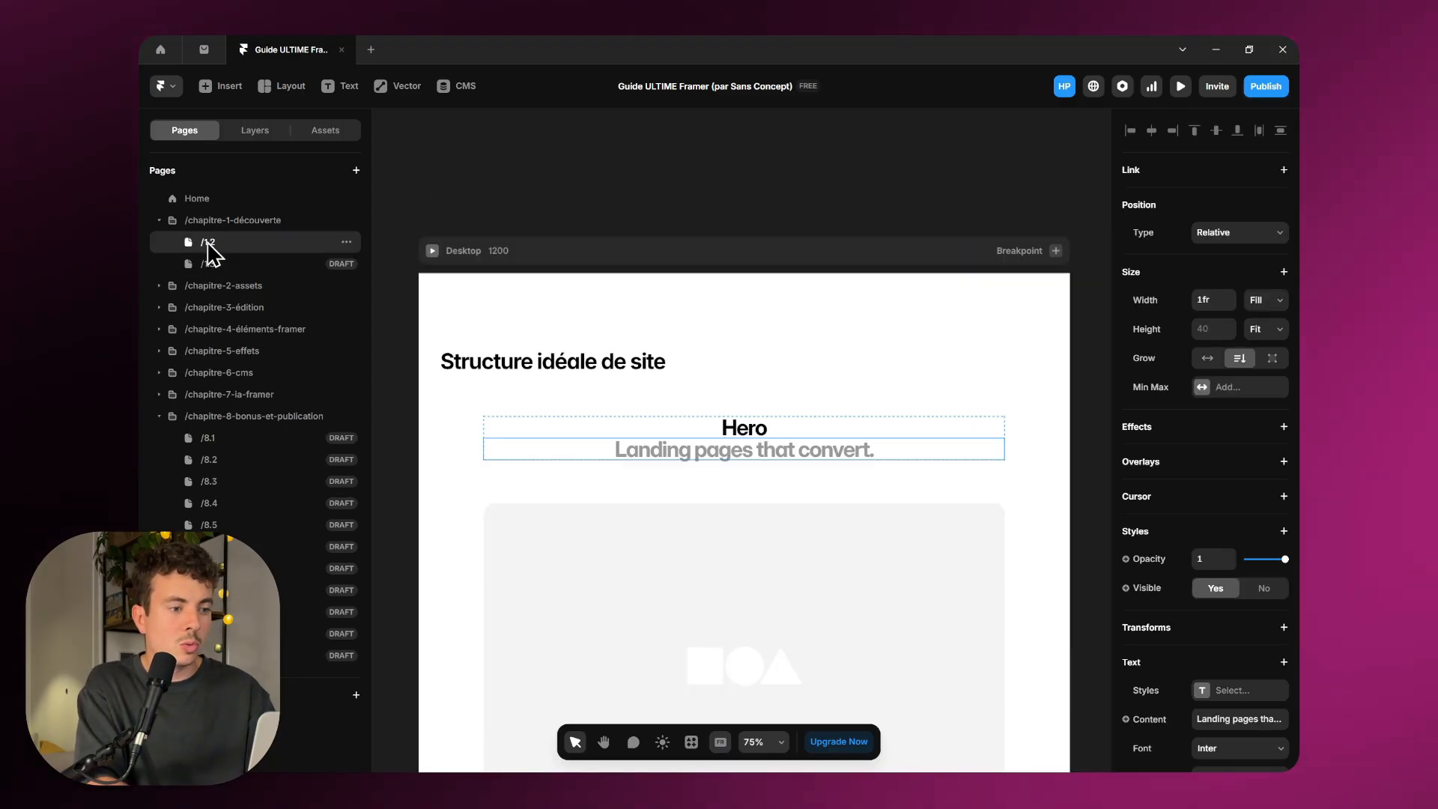
left_click(197, 198)
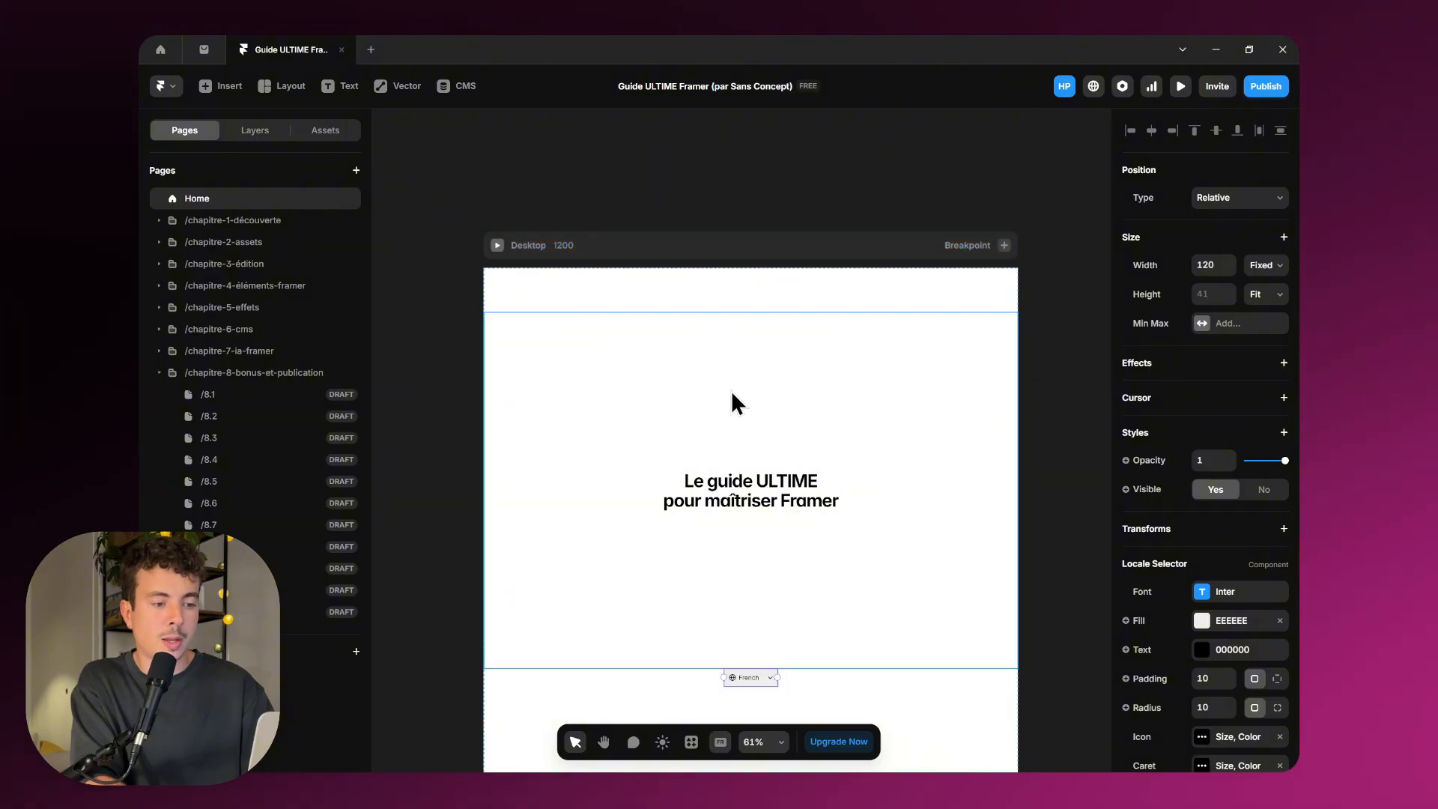
left_click_drag(748, 677, 739, 378)
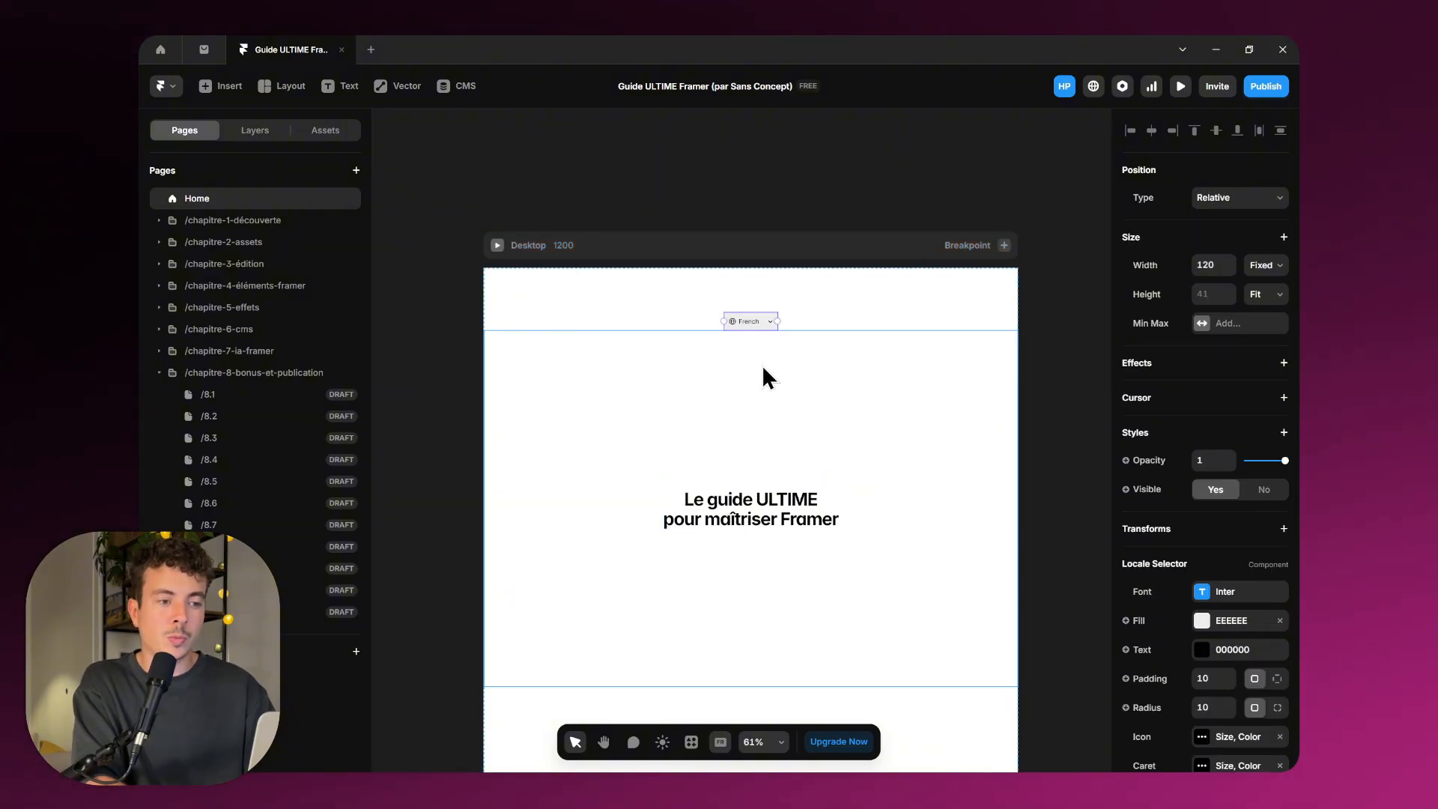
Step: Search the localization entries for "gui", auto-translate the Home heading into English (Australia), and return to the canvas
left_click(1093, 86)
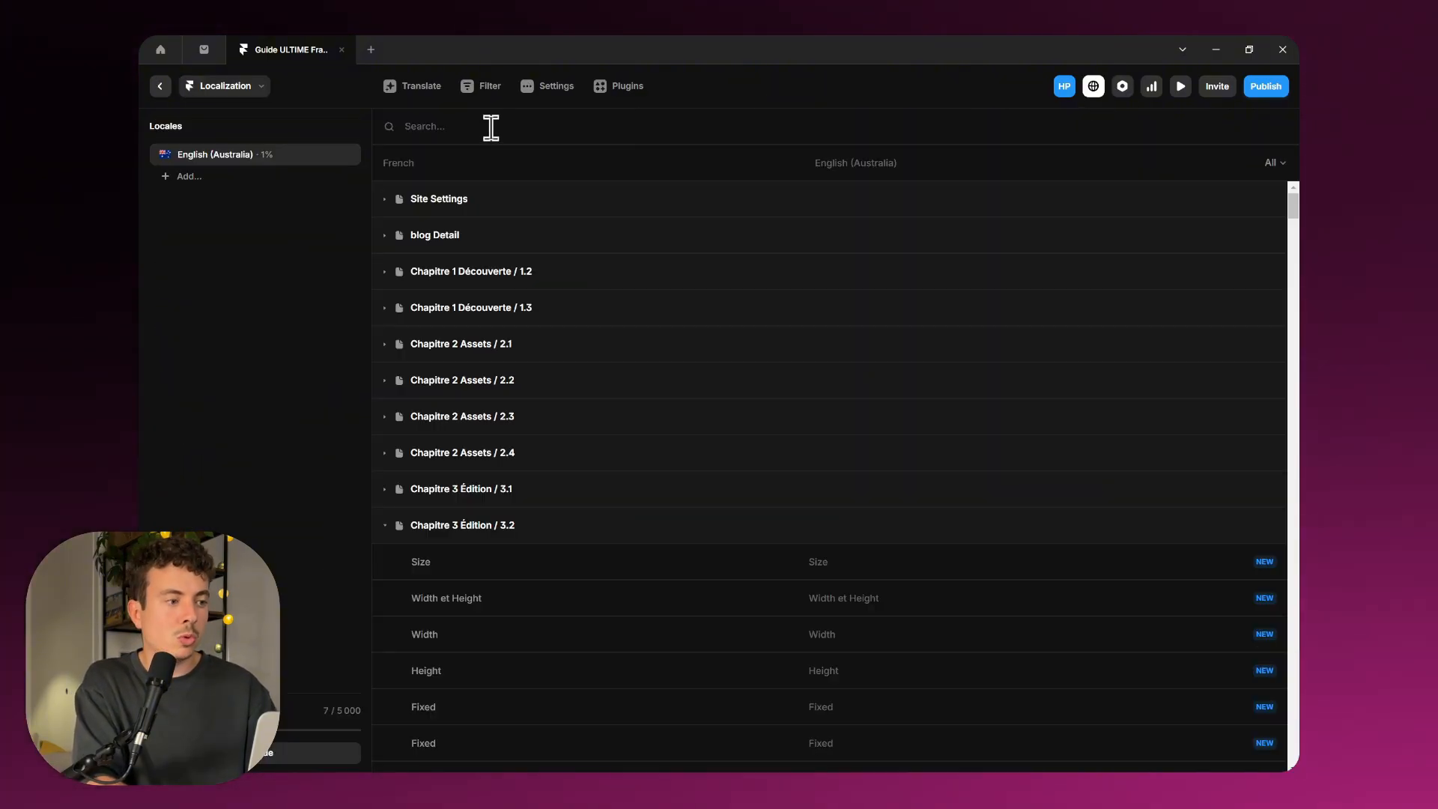
left_click(409, 128)
type("gui")
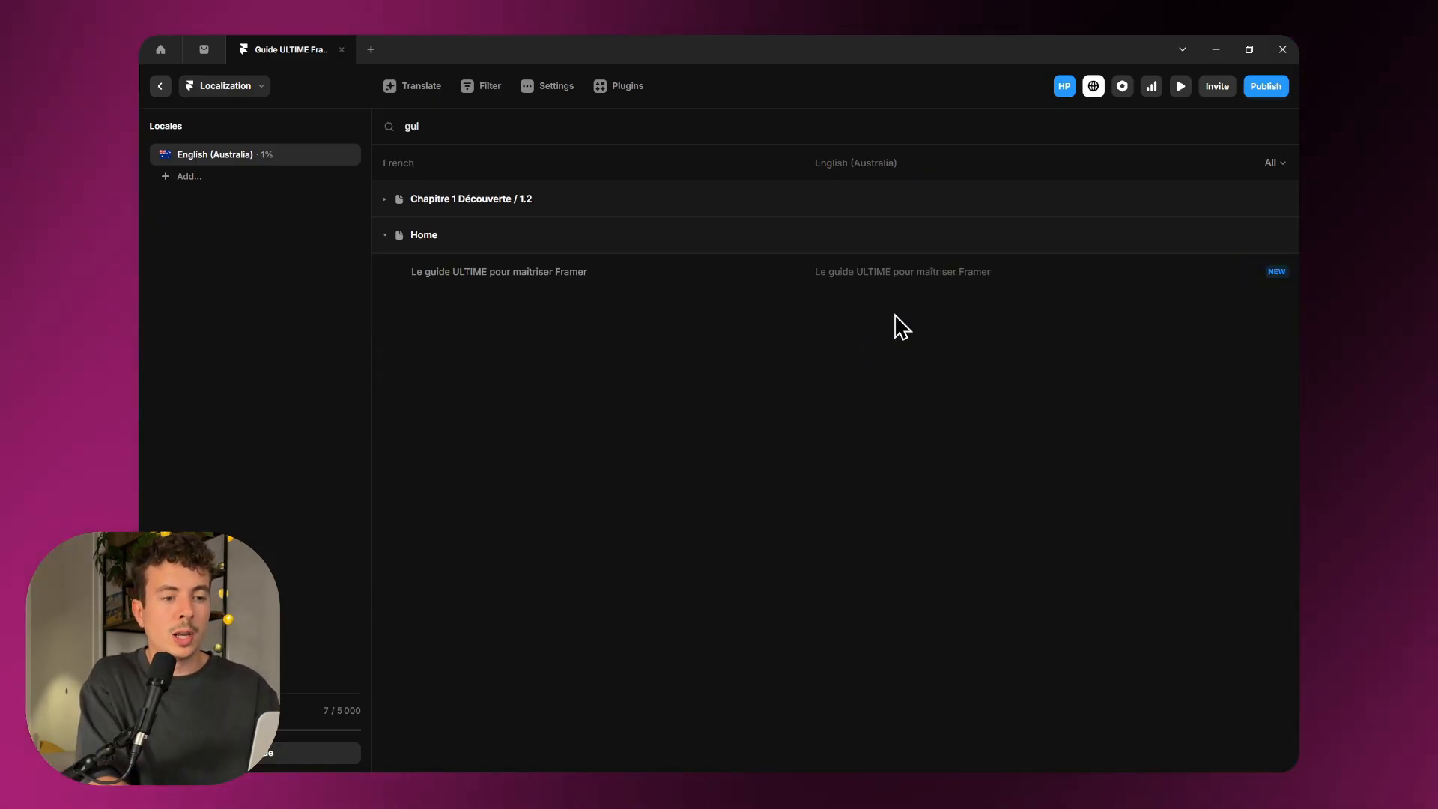
left_click(1247, 273)
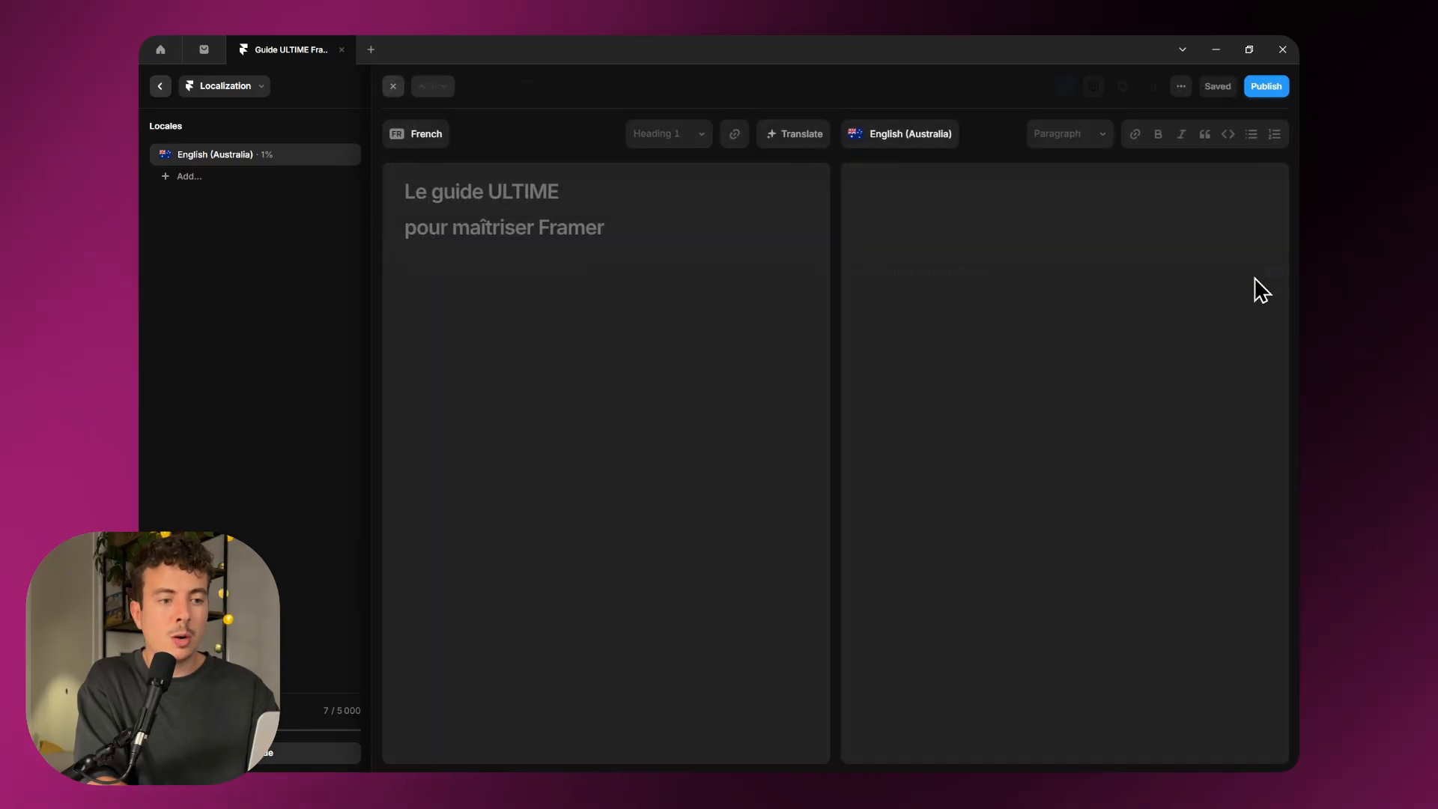
left_click(822, 131)
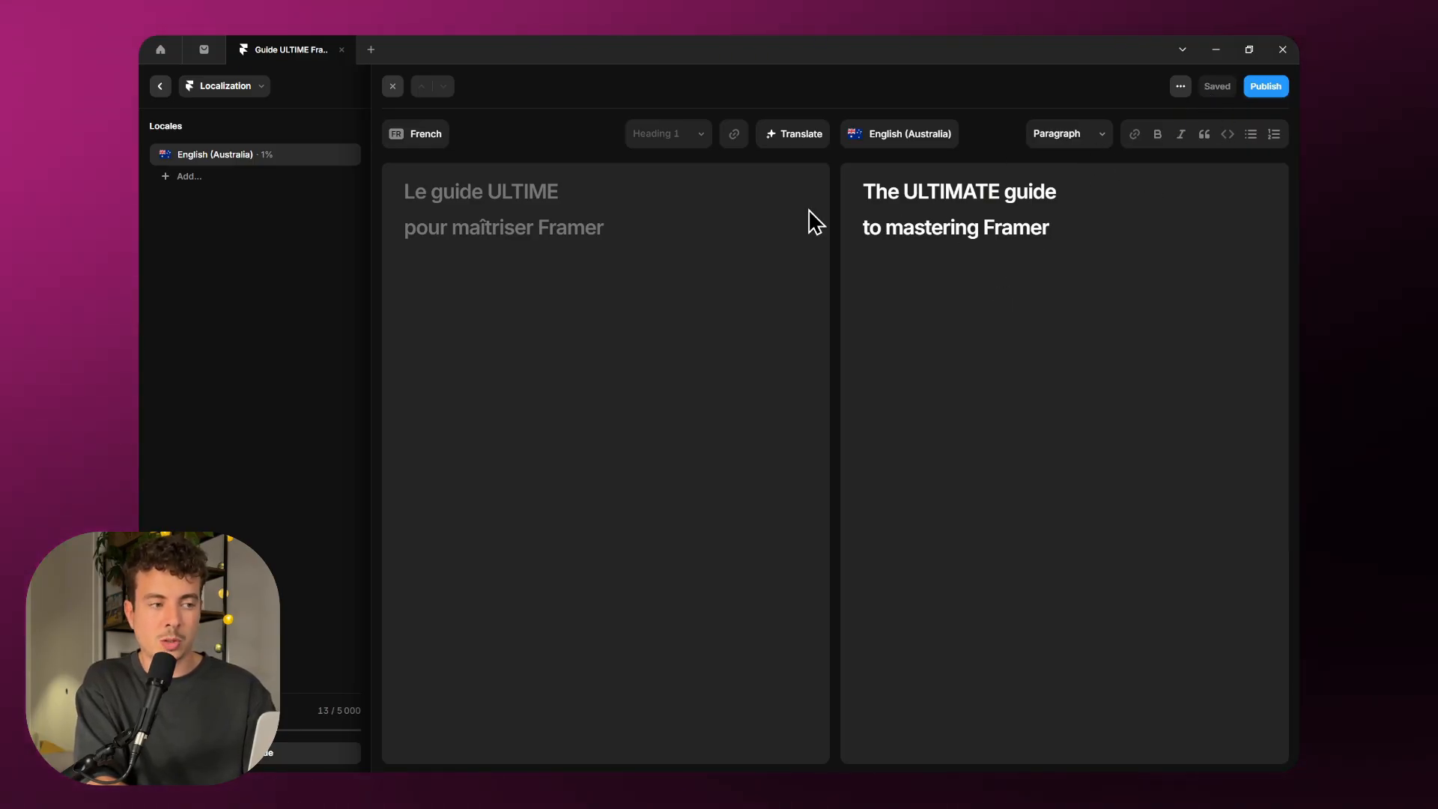
left_click(388, 87)
left_click(160, 88)
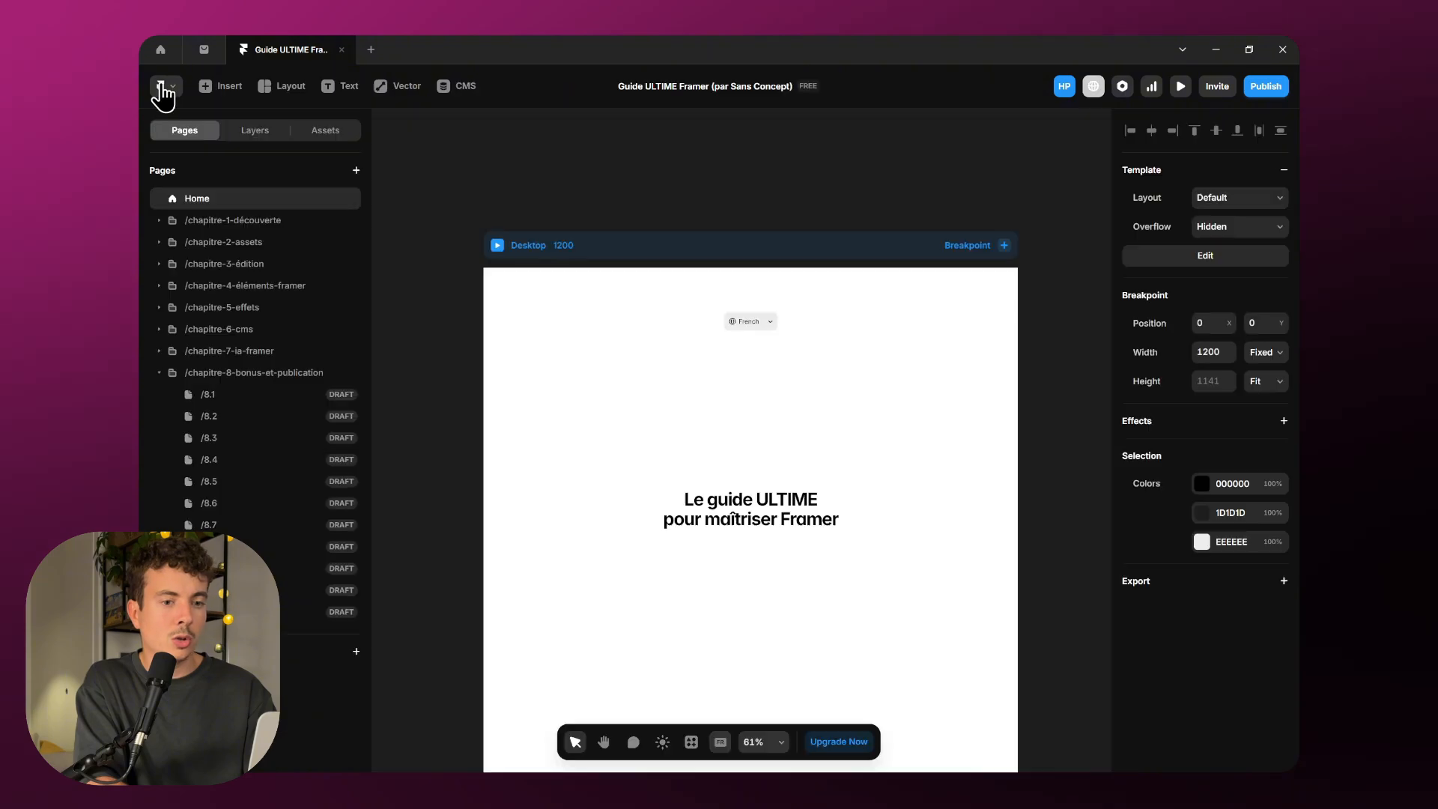
Step: Preview the Home page, switch the locale to English (Australia) and back to French, and reopen the locale list
left_click(496, 245)
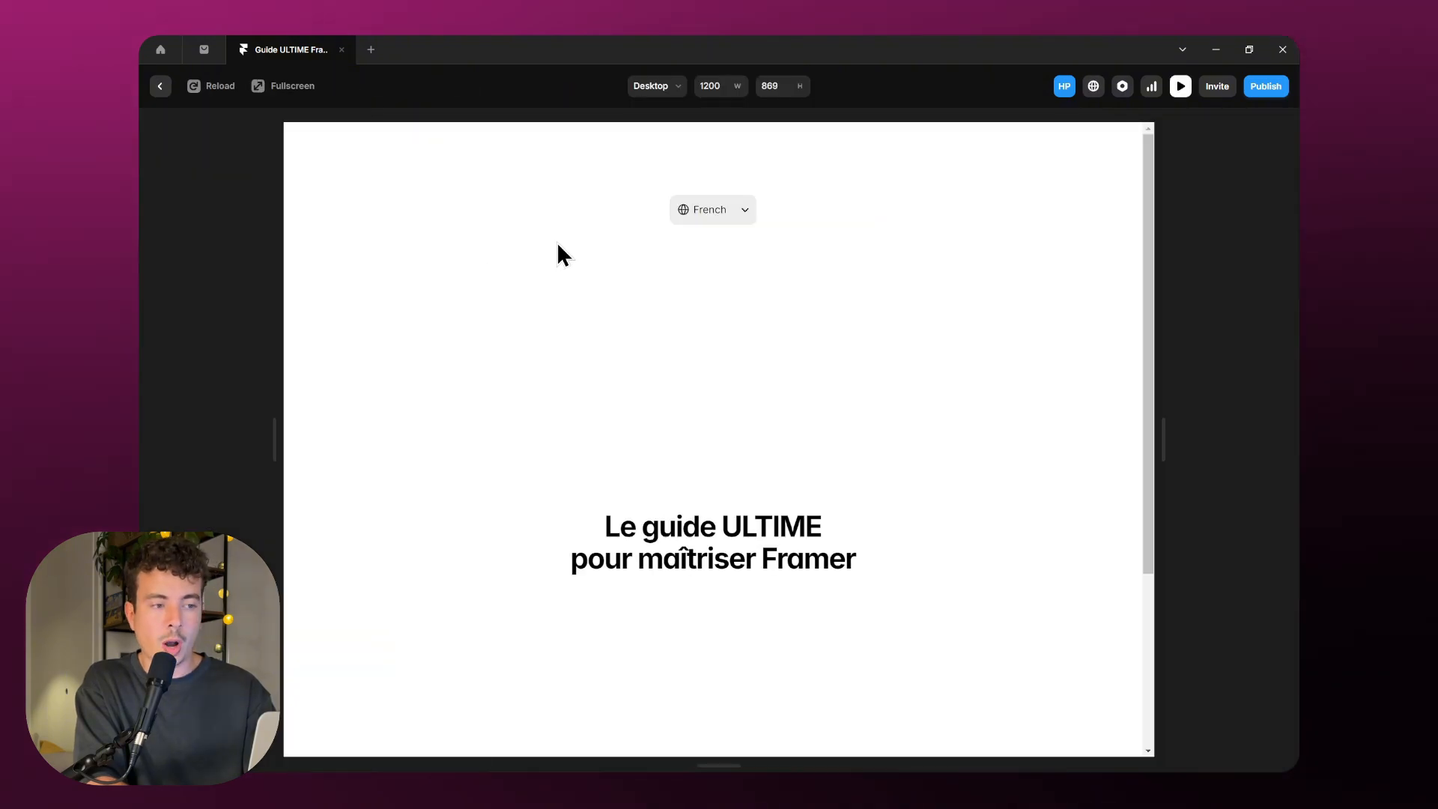
left_click(702, 221)
left_click(700, 248)
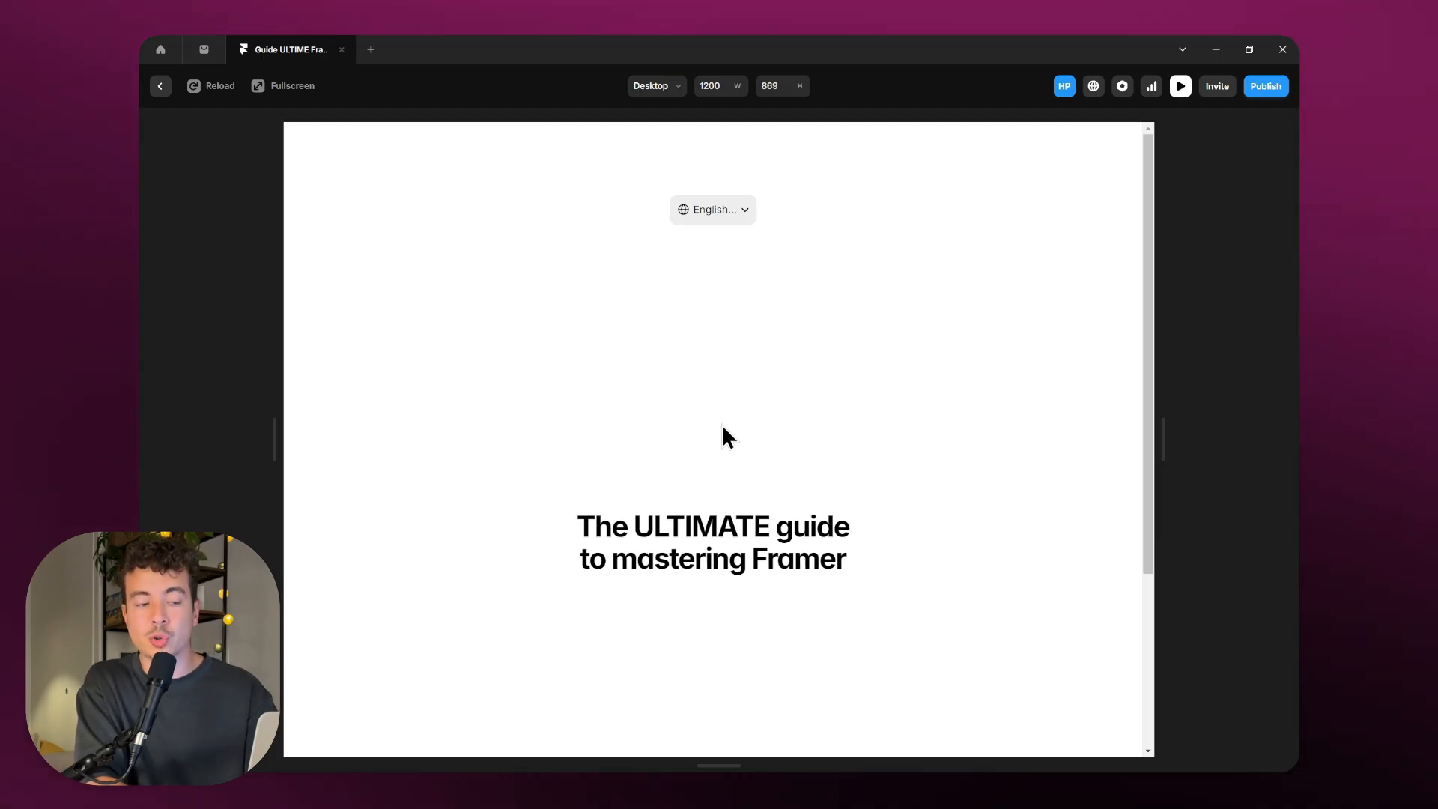
left_click(735, 210)
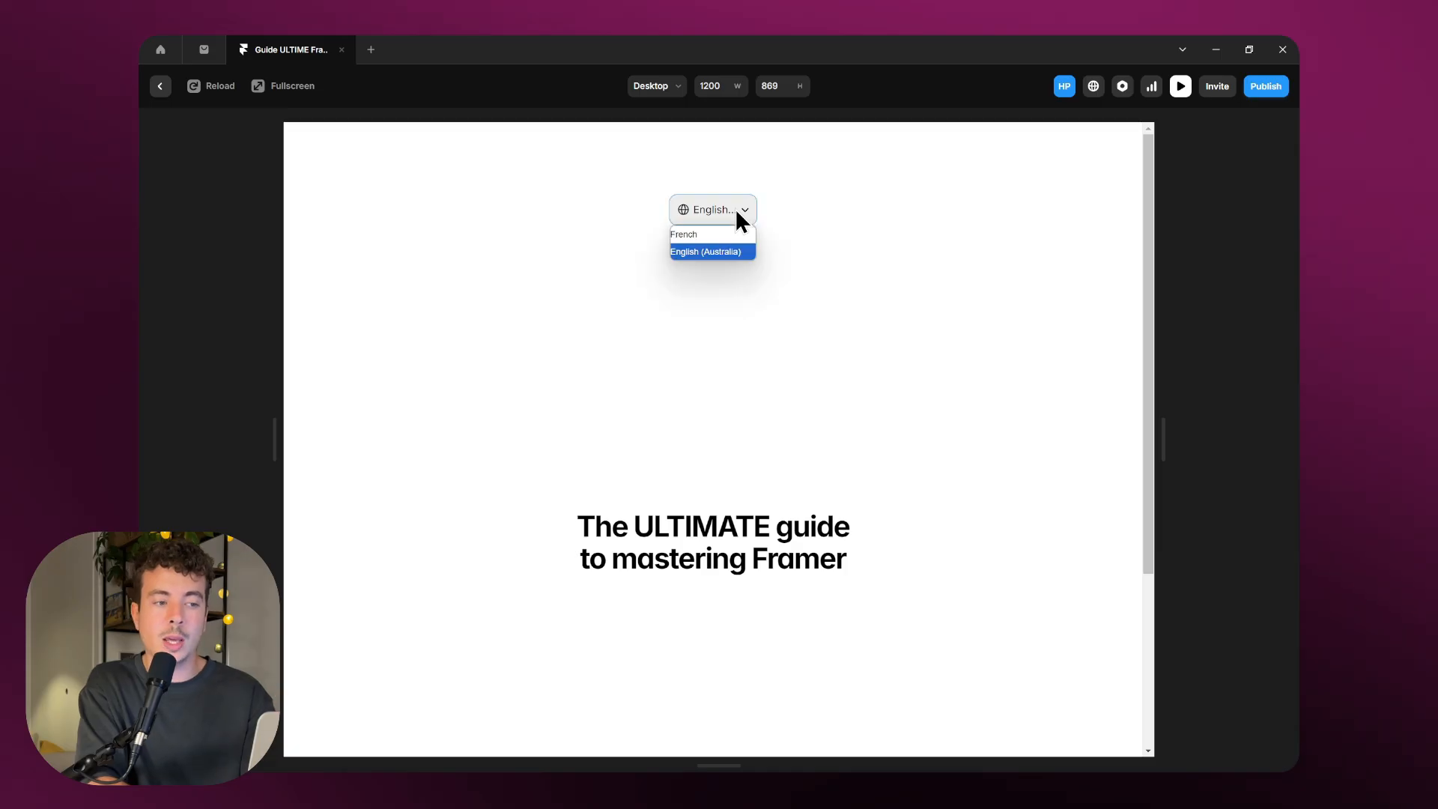
left_click(729, 235)
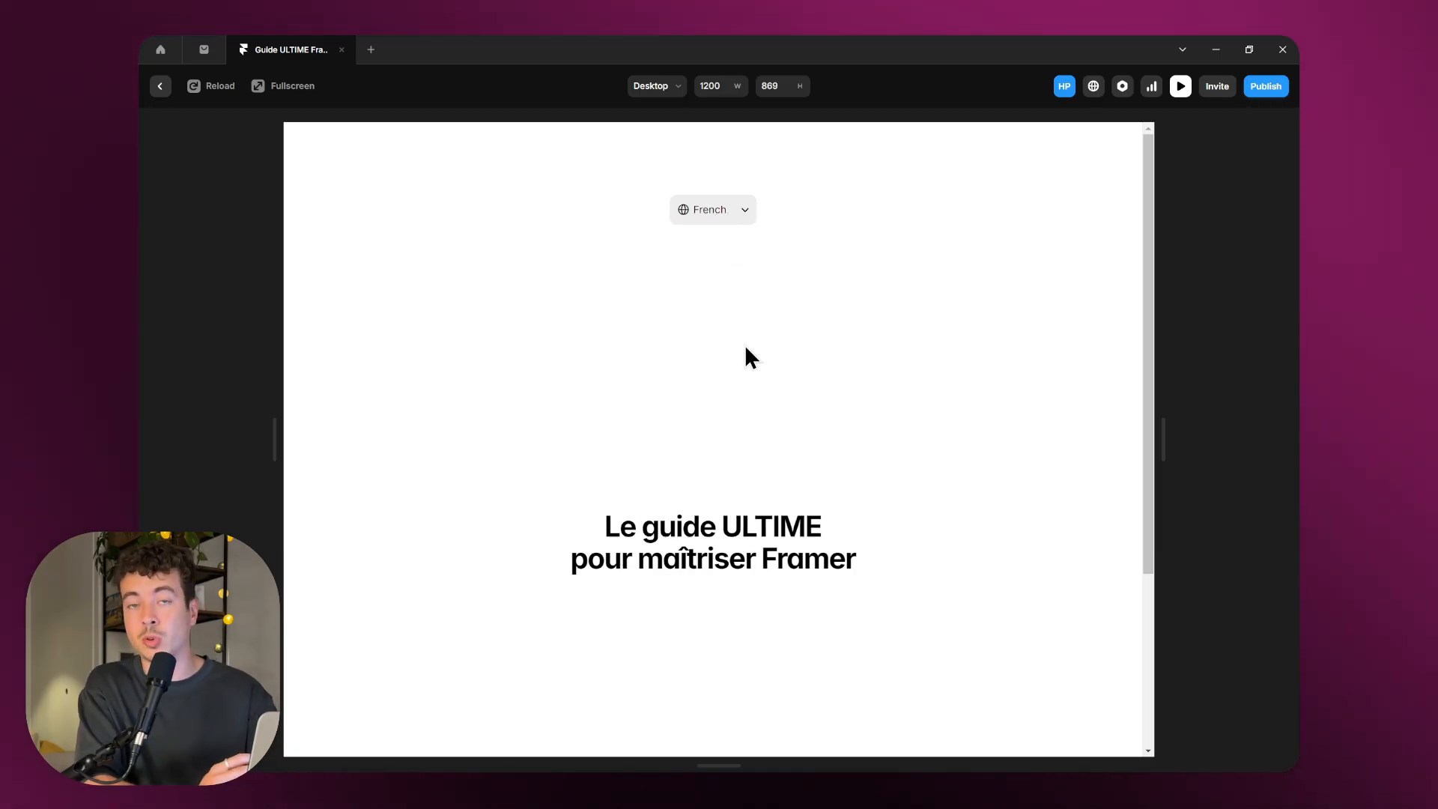
left_click(719, 210)
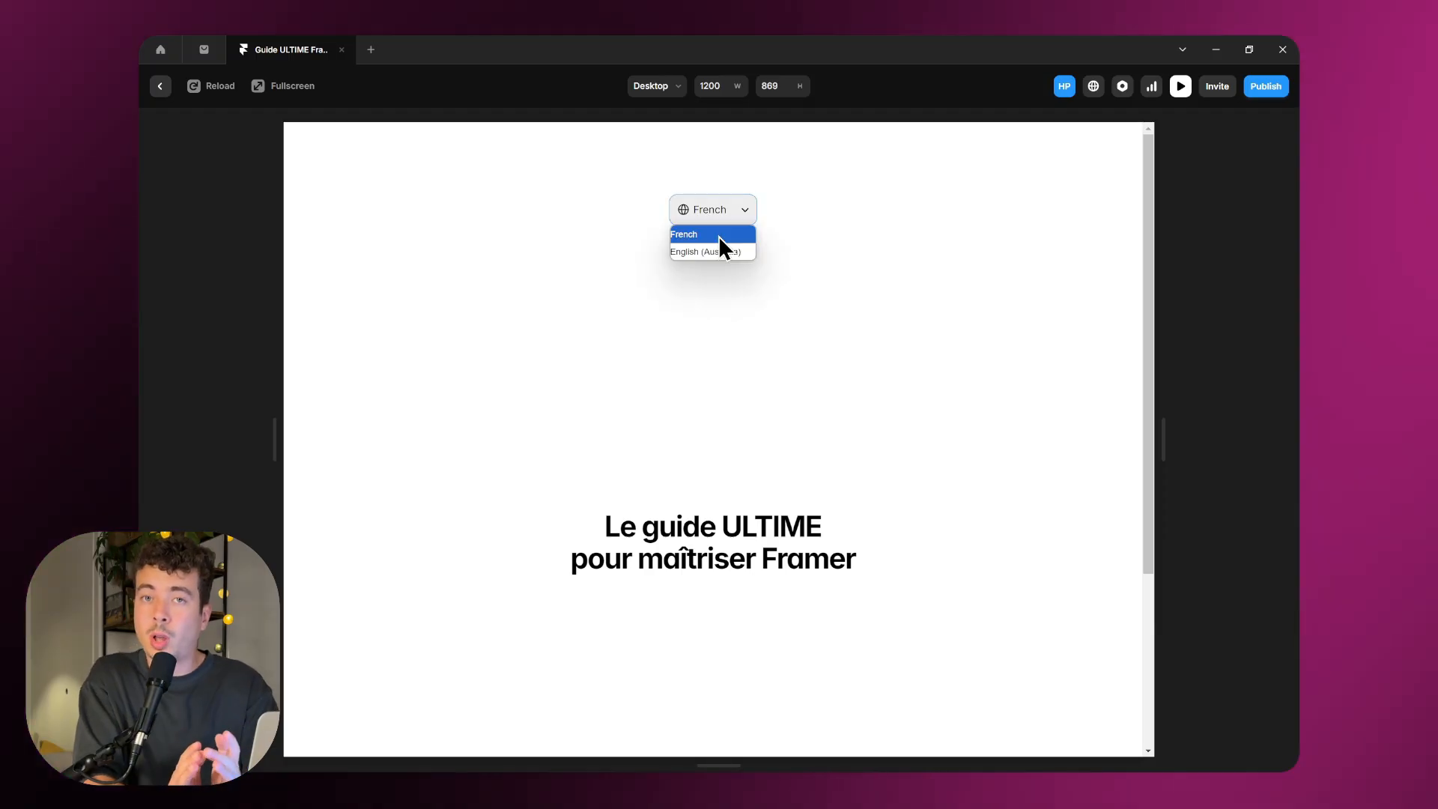